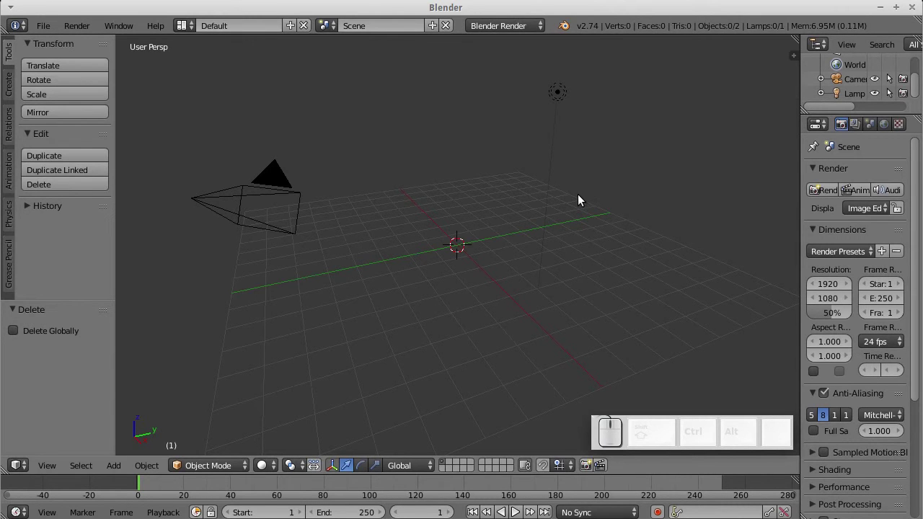
Step: Add a text object at the origin of the scene
key(shift+a)
mouse_move(574, 197)
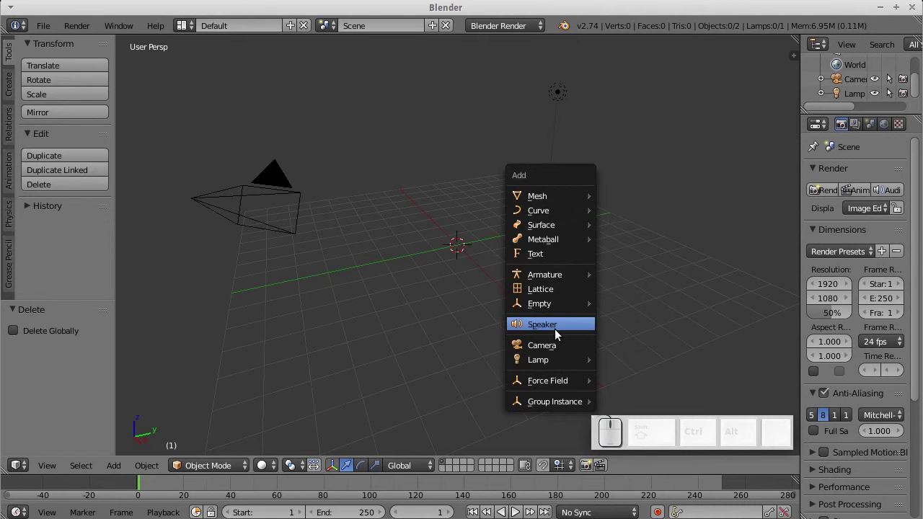
click(560, 255)
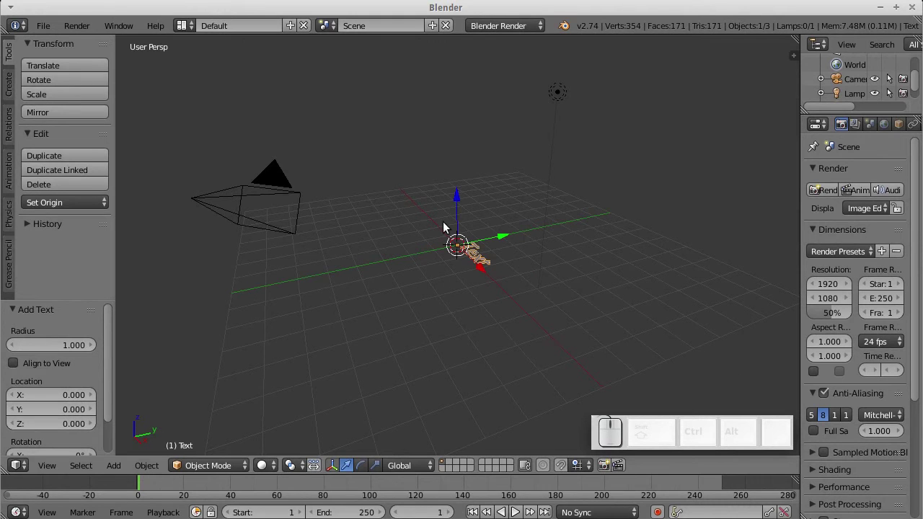
Step: Replace the text object's default wording with "Blender" while viewing it from above, and return to Object Mode
key(KP_7)
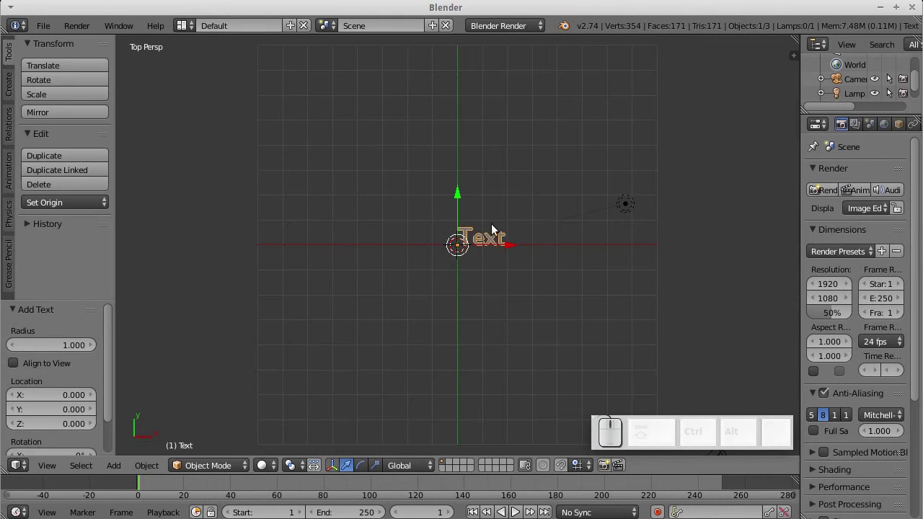
scroll(524, 229, up, 4)
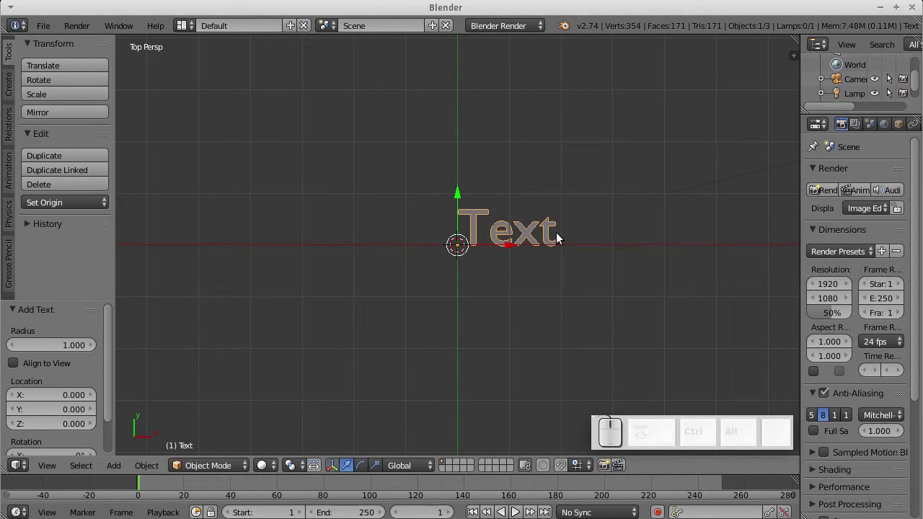
key(Tab)
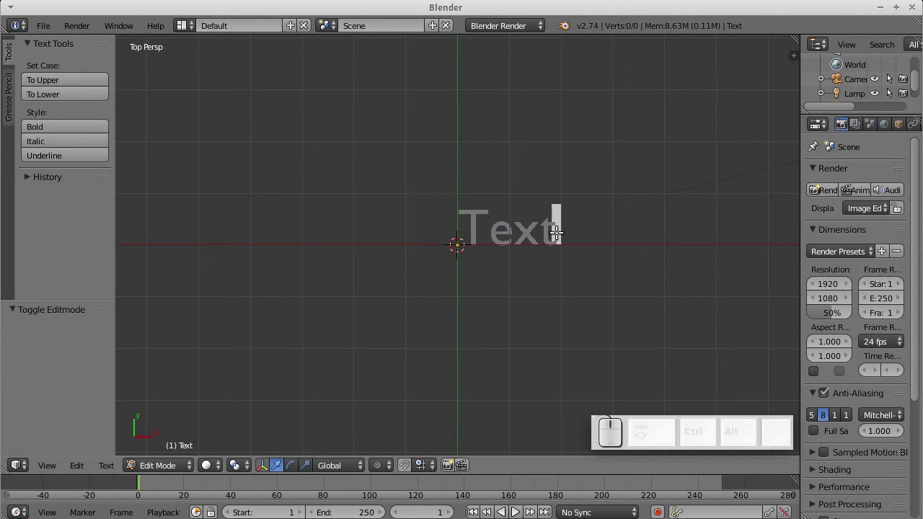
key(BackSpace)
key(BackSpace)
key(BackSpace)
key(BackSpace)
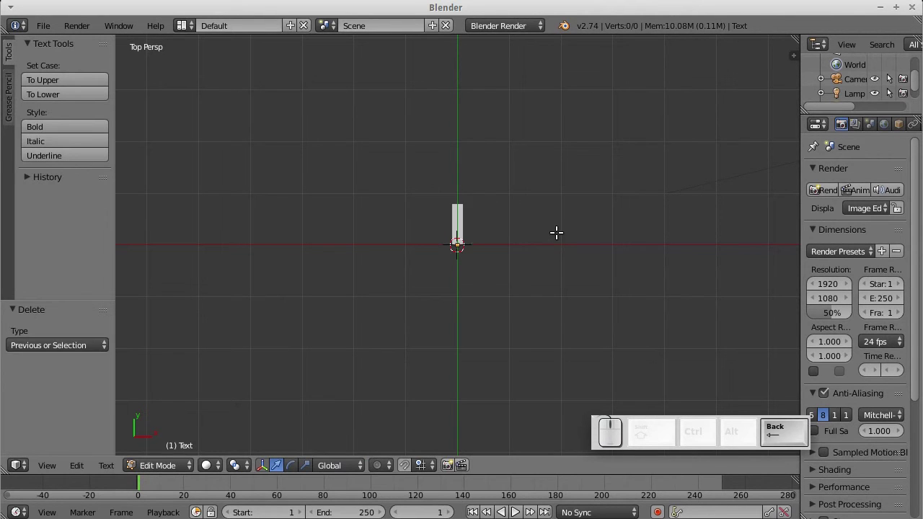
text(Blender)
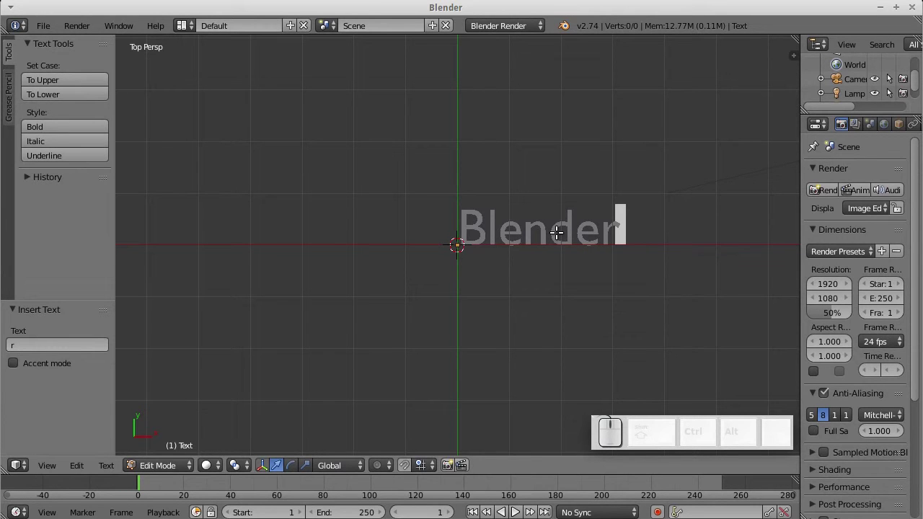
key(Tab)
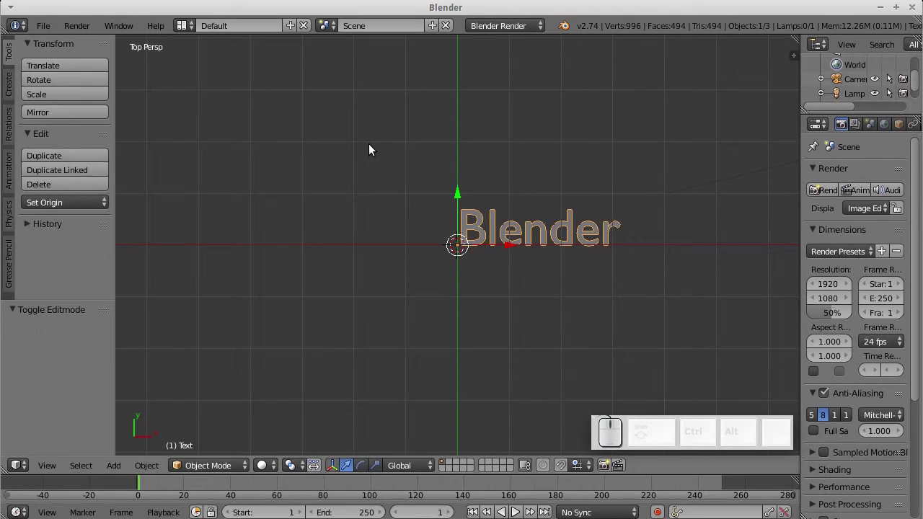
Step: Render the text from the camera view as a preview, and return to the 3D view
middle_drag(368, 149, 431, 108)
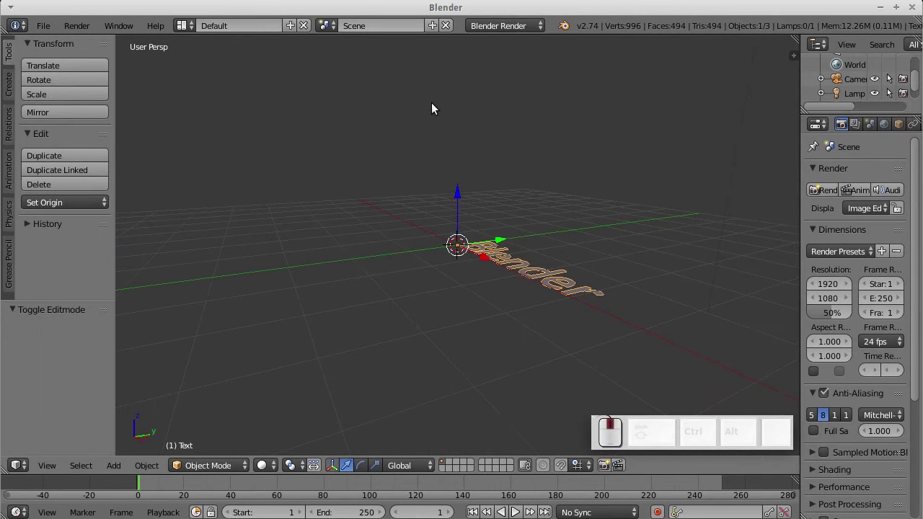
key(KP_0)
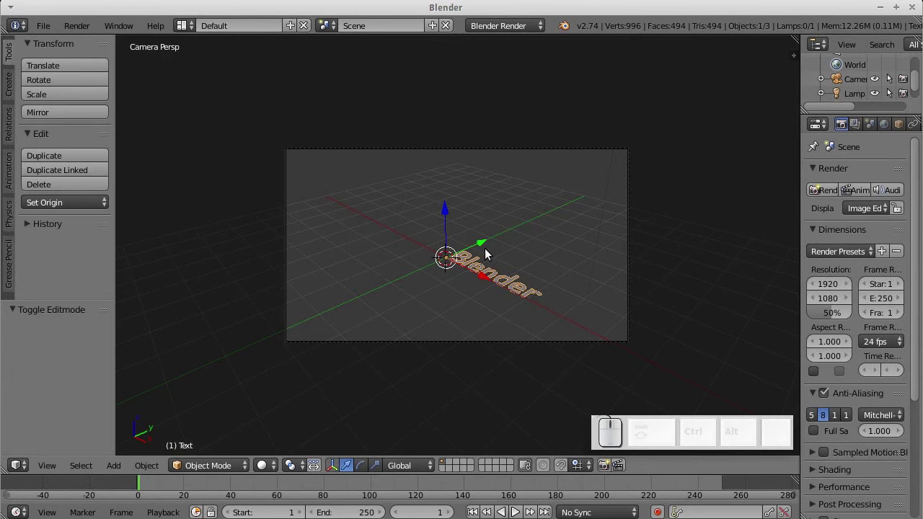
scroll(485, 254, up, 2)
scroll(487, 251, down, 2)
key(F12)
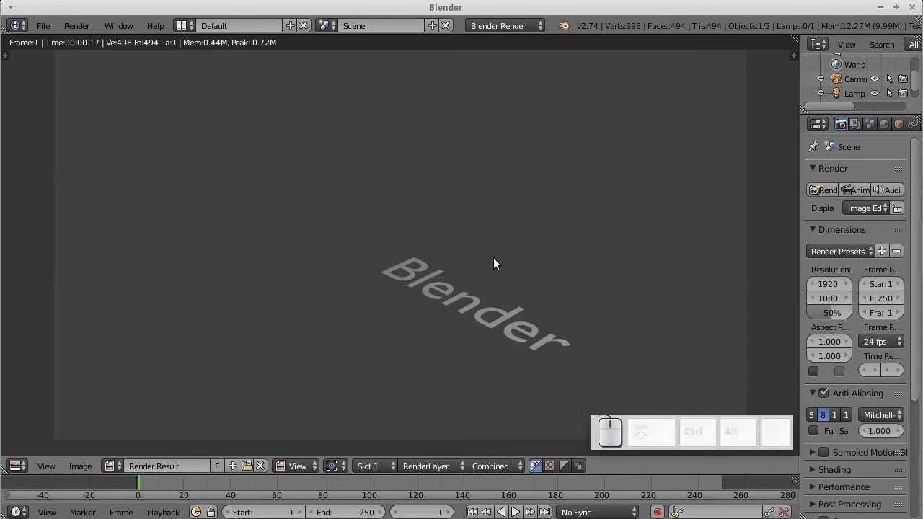
key(Escape)
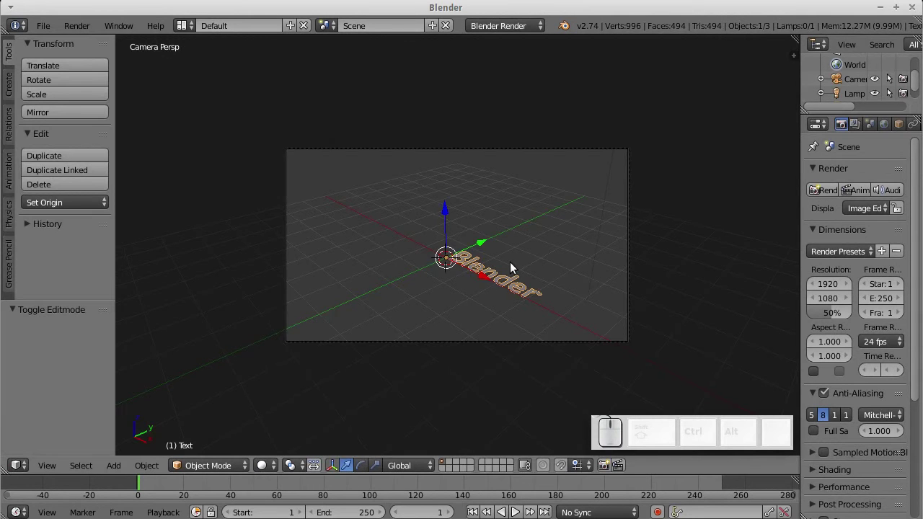
scroll(510, 262, up, 3)
middle_drag(511, 271, 483, 300)
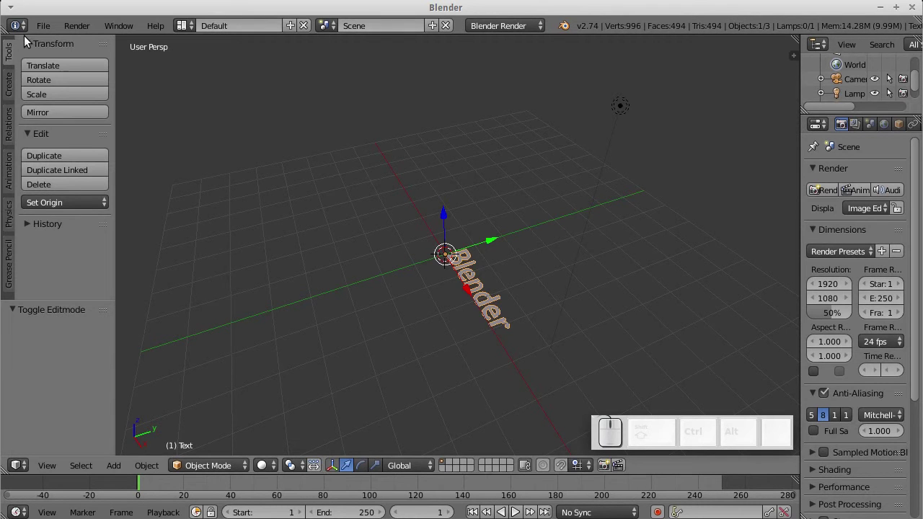
click(37, 80)
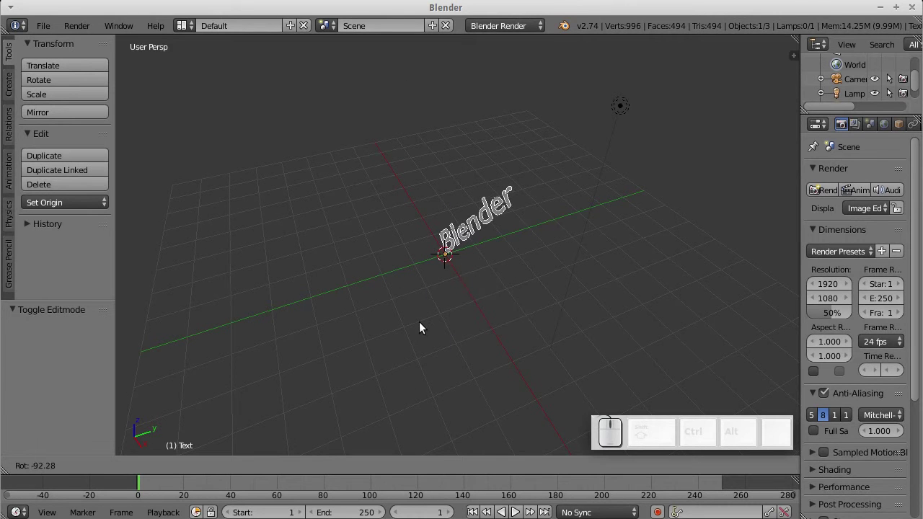
key(x)
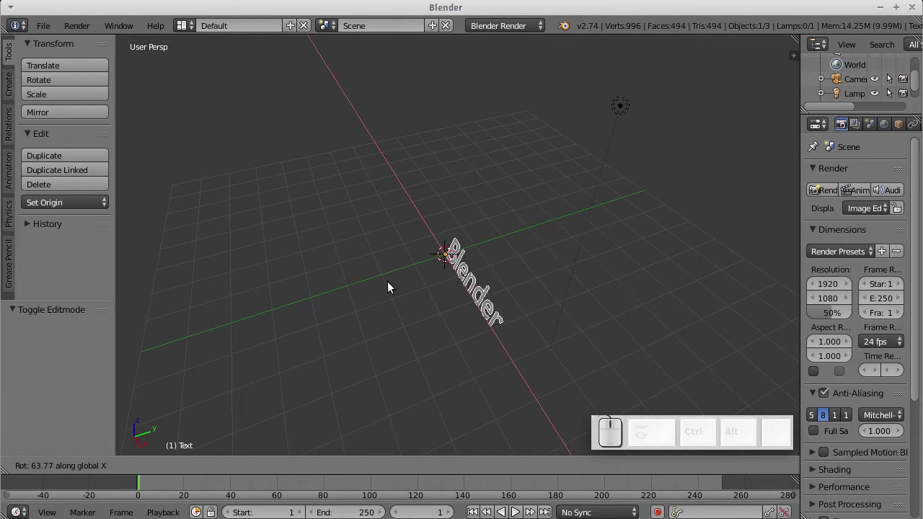
key(Escape)
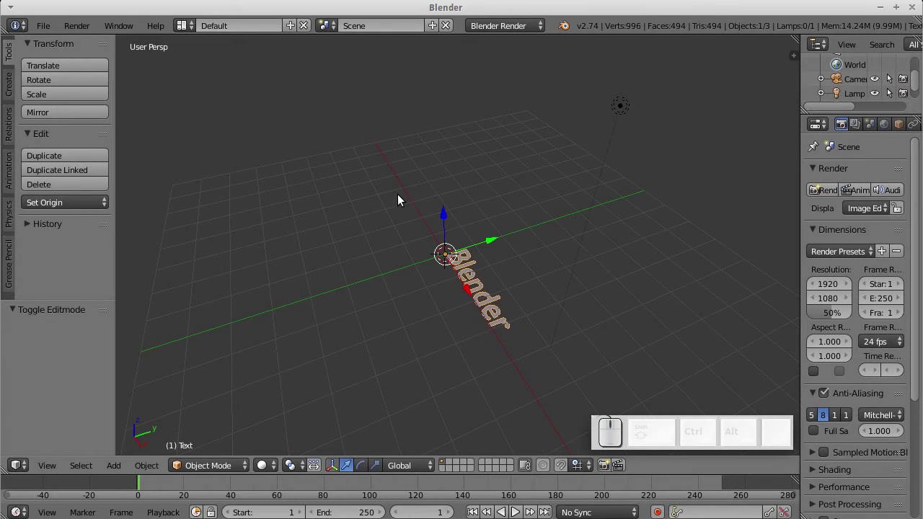
click(73, 78)
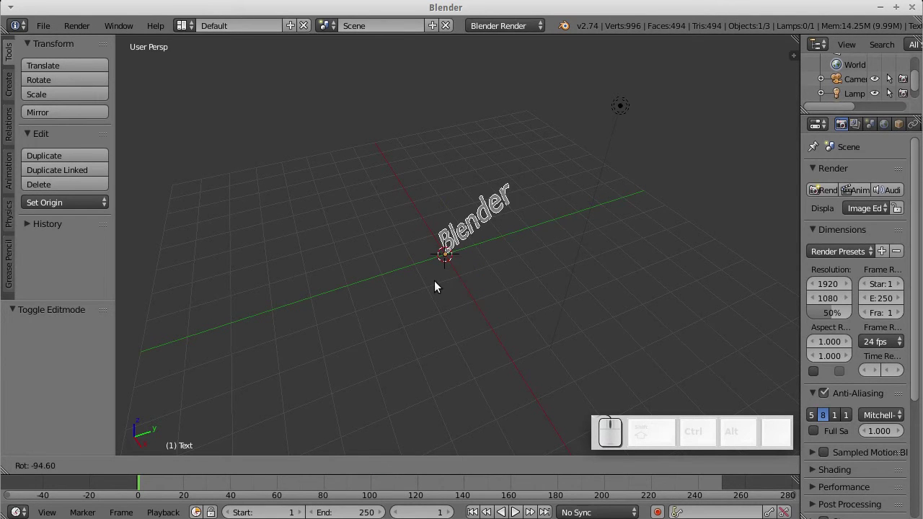
key(Escape)
key(r)
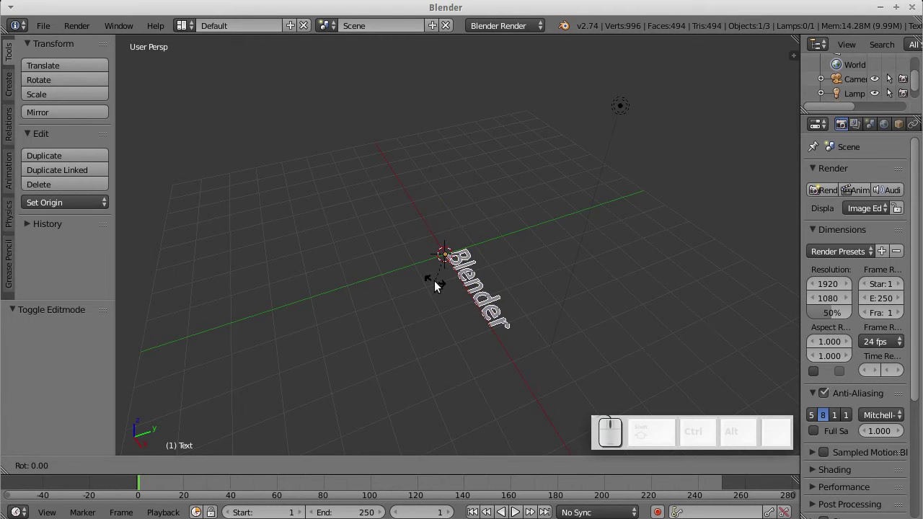
key(Escape)
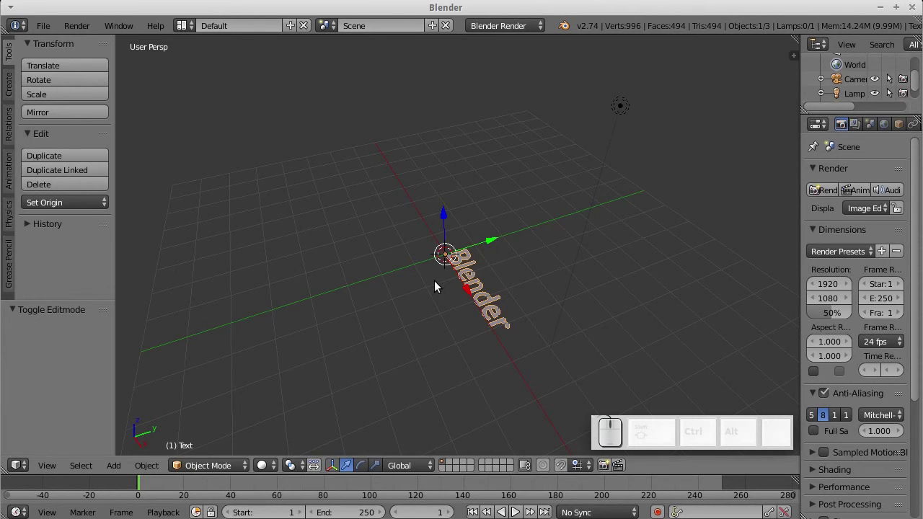
key(r)
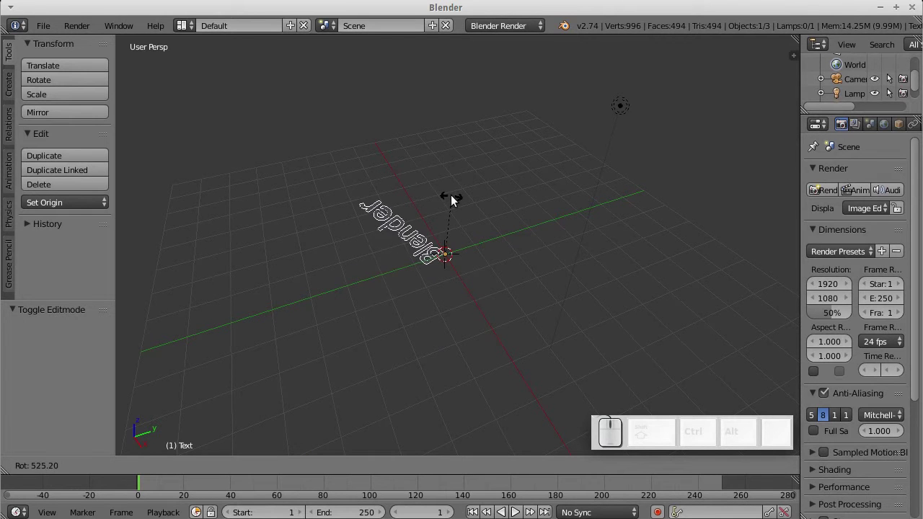
key(Escape)
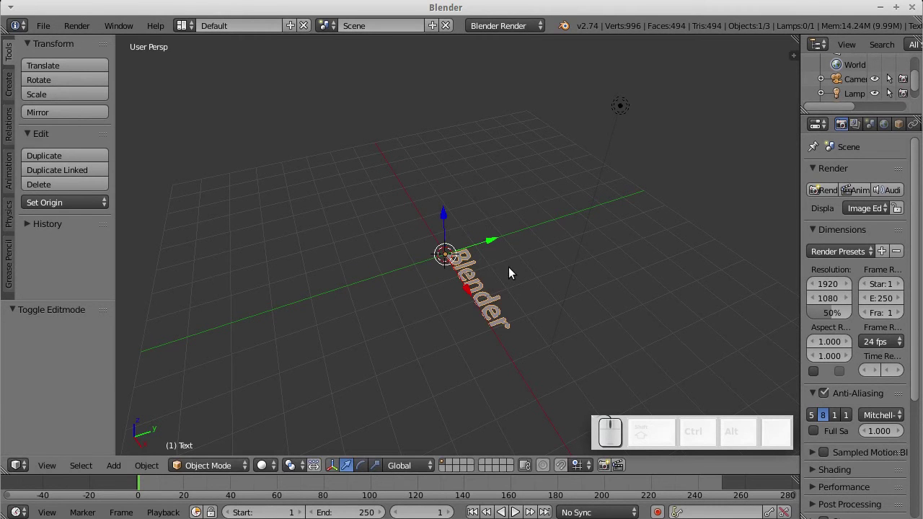
key(KP_7)
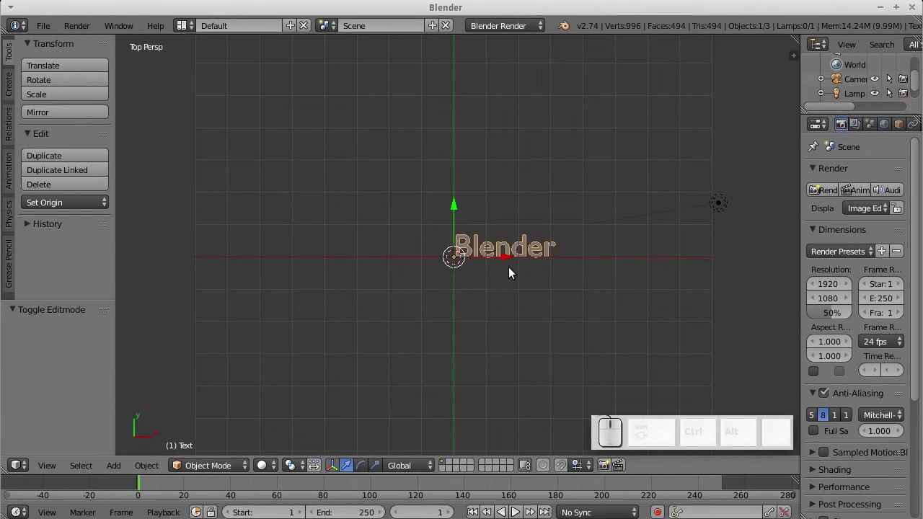
key(r)
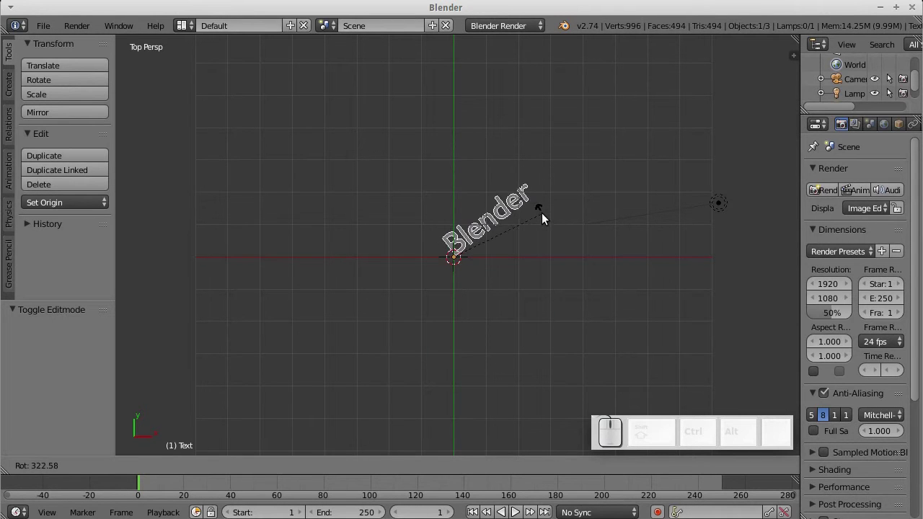
key(Escape)
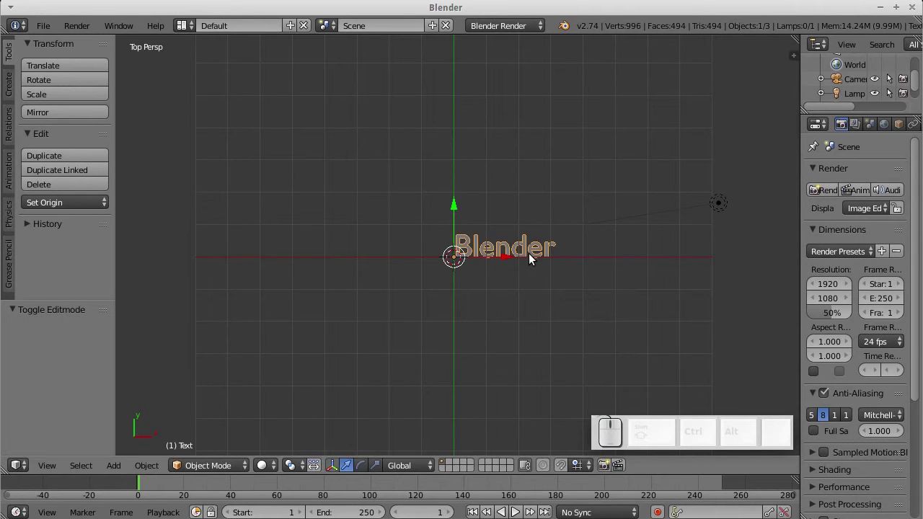
Step: Rotate the "Blender" text about the global X axis by about 89° so that it stands upright
middle_drag(523, 255, 420, 186)
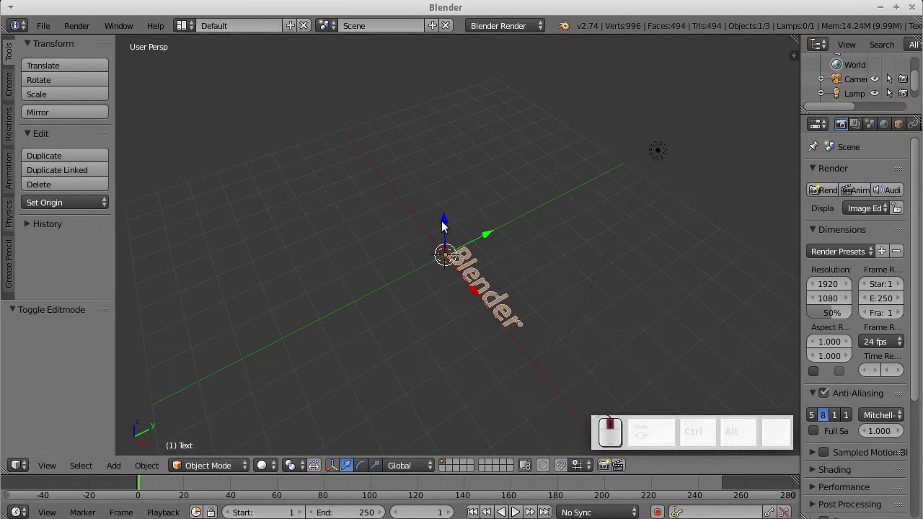
middle_drag(616, 307, 617, 241)
middle_drag(355, 233, 371, 261)
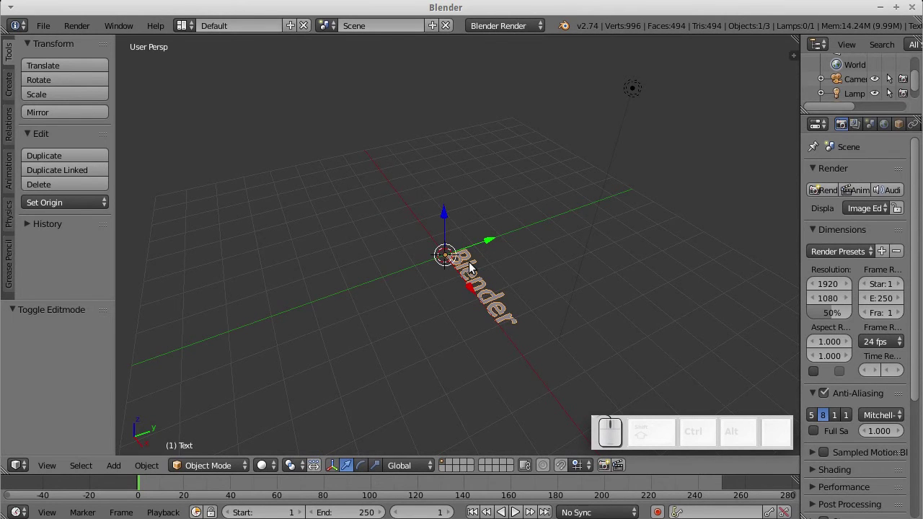
key(r)
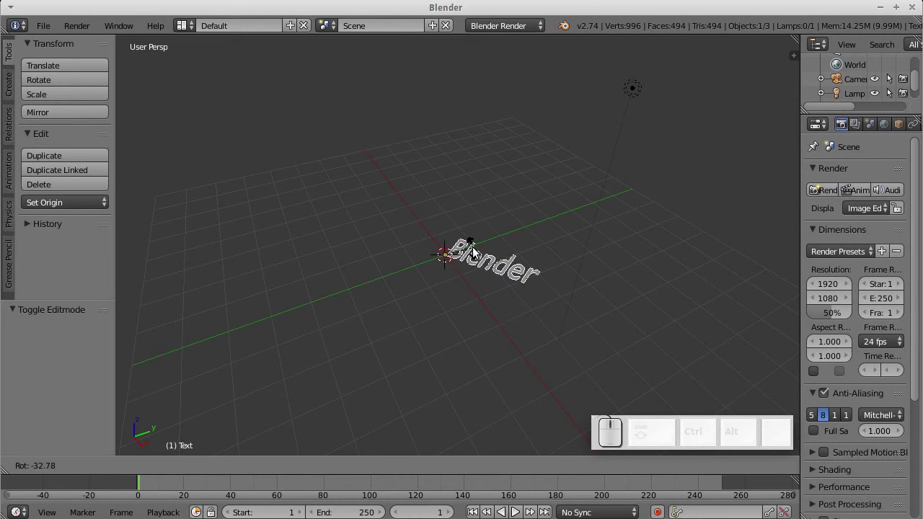
key(x)
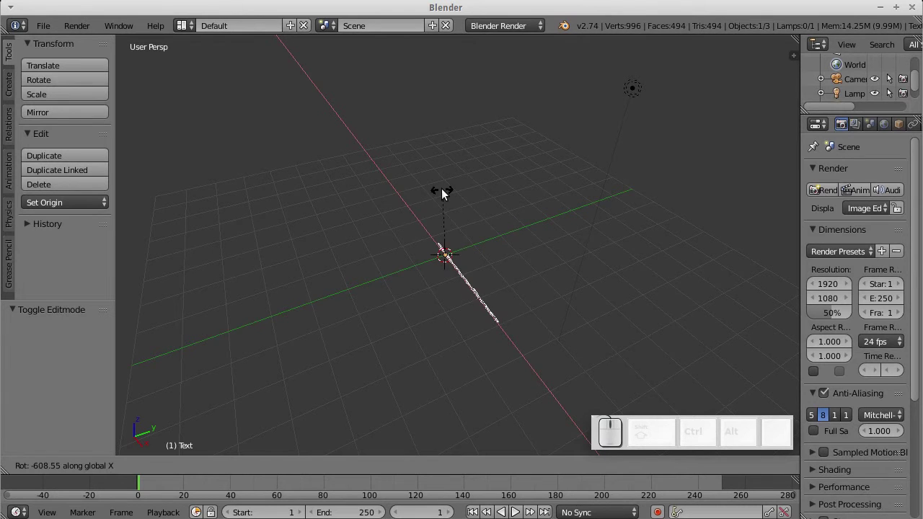
text(90)
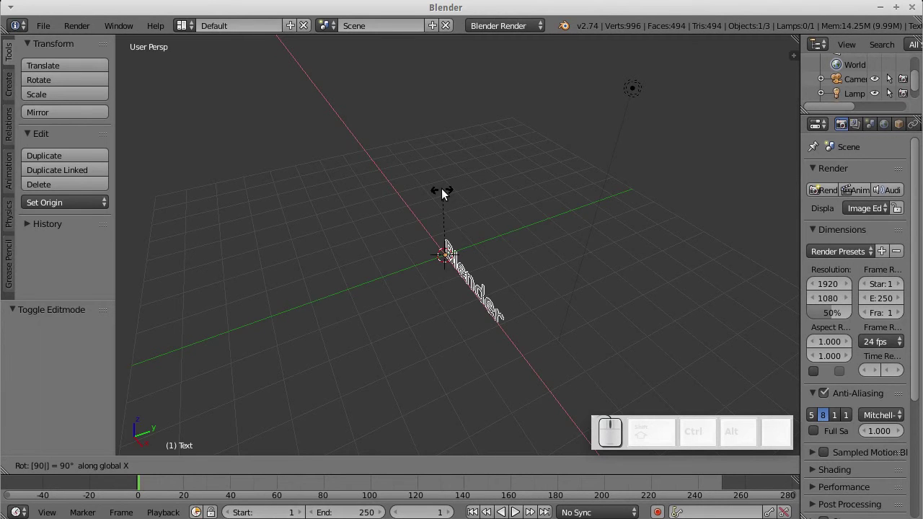
text(45)
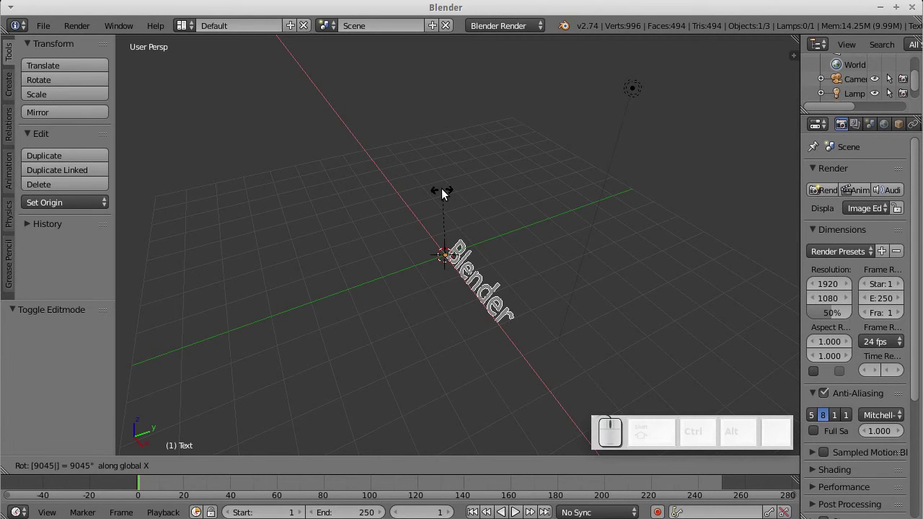
text(90)
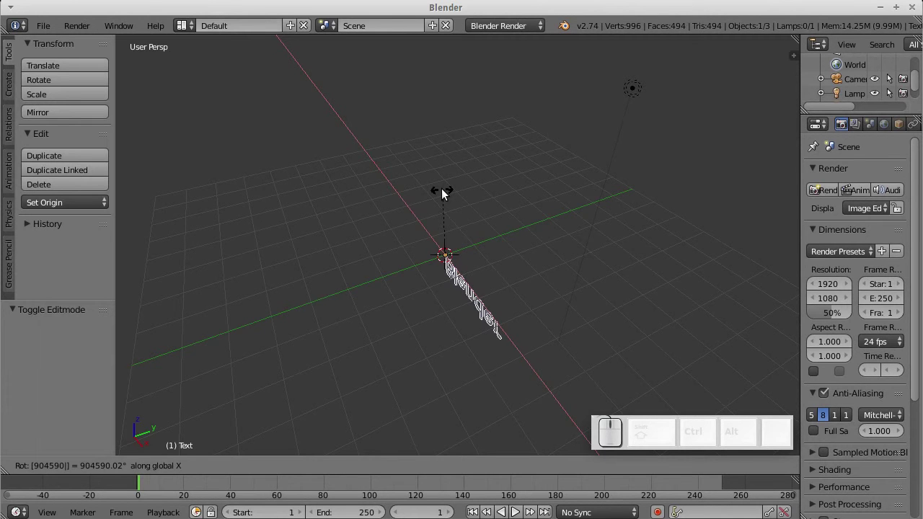
text(90)
click(441, 189)
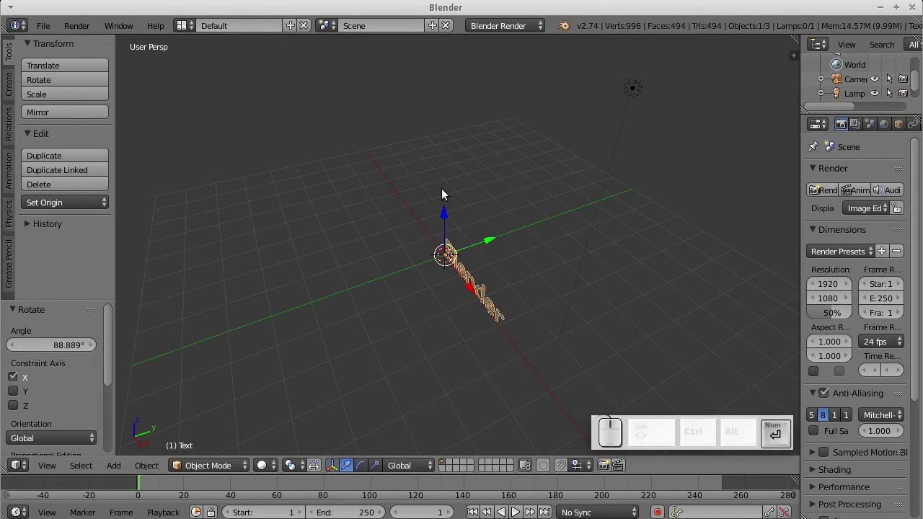
Step: Widen the properties editor and display the text's object data settings
middle_drag(458, 265, 556, 219)
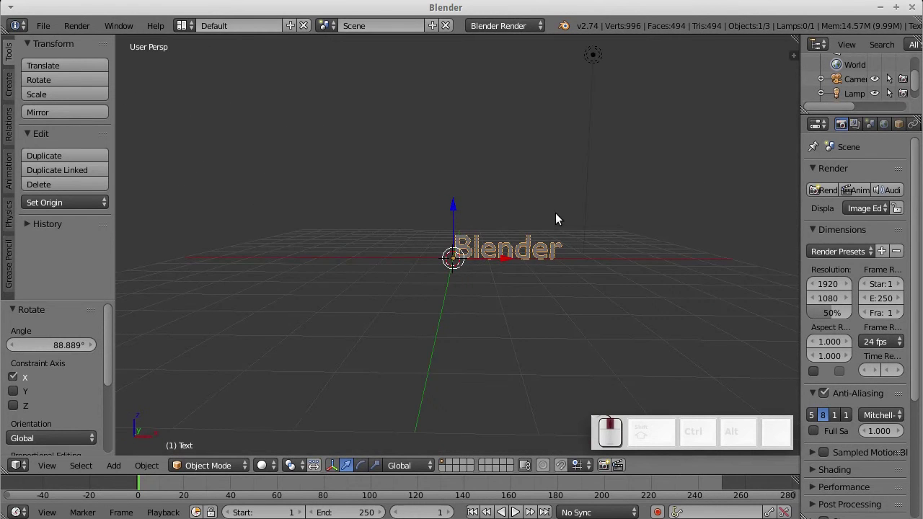
middle_drag(595, 264, 538, 252)
middle_drag(636, 266, 610, 264)
drag(800, 170, 672, 169)
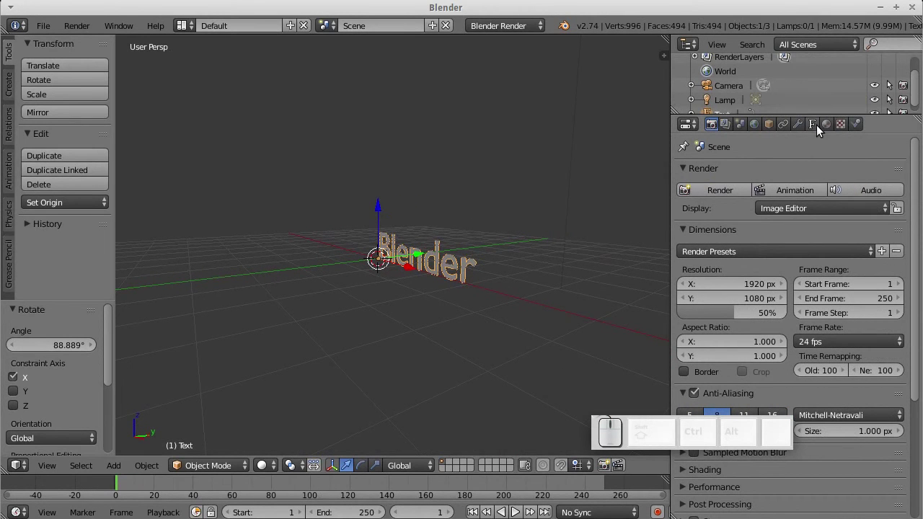
click(812, 124)
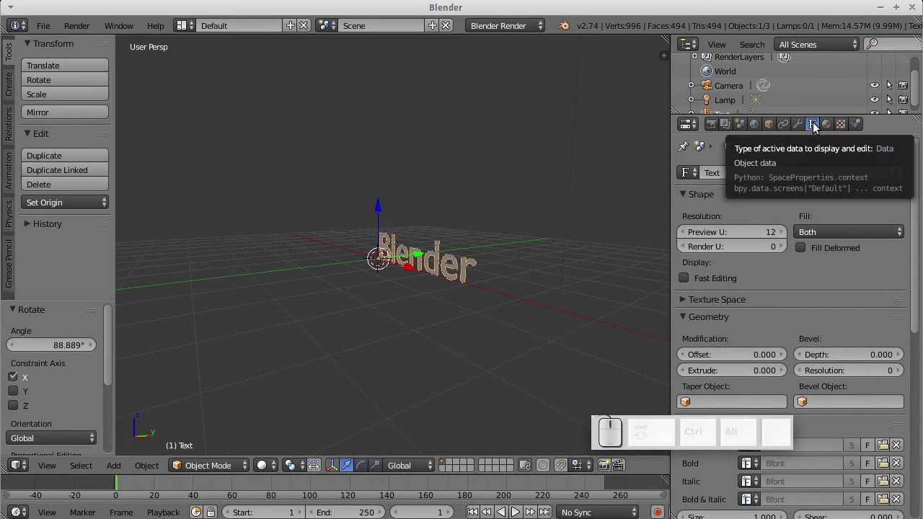
Step: Bring the font settings into view and switch the "Blender" text object into Edit Mode
drag(676, 422, 350, 415)
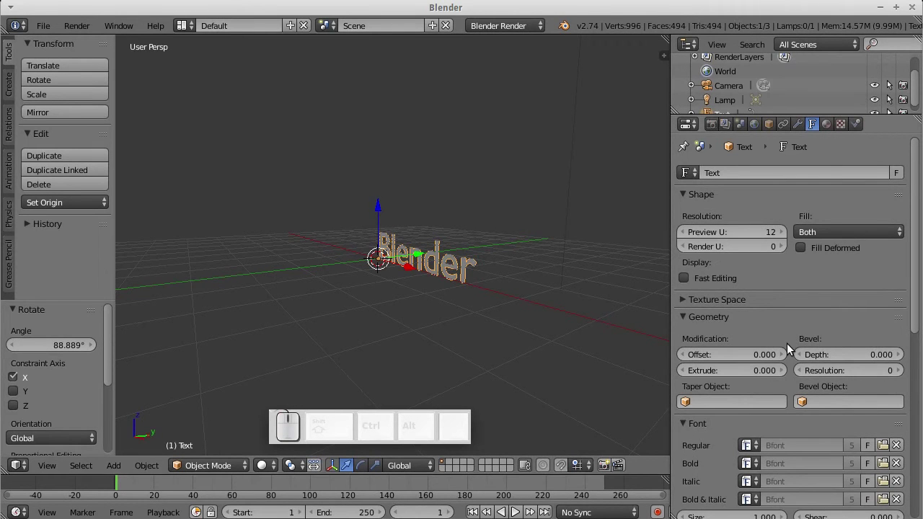
scroll(825, 295, down, 2)
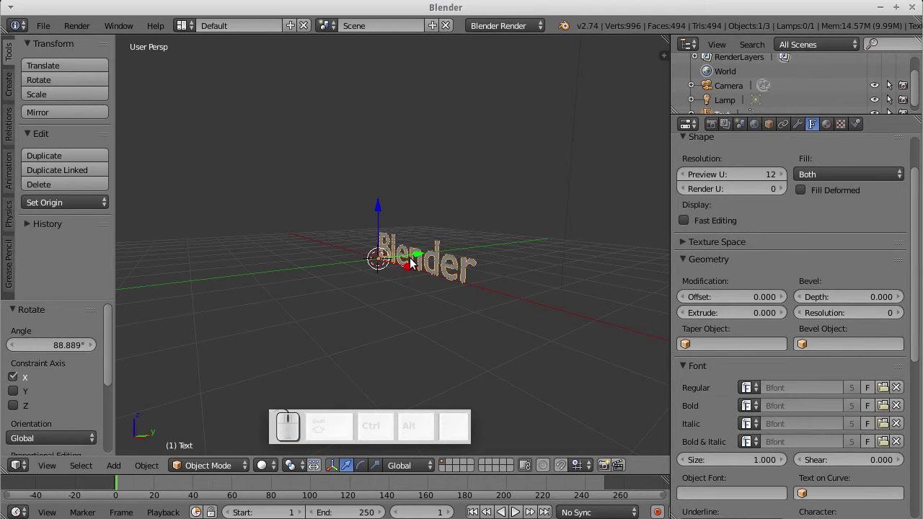
key(Tab)
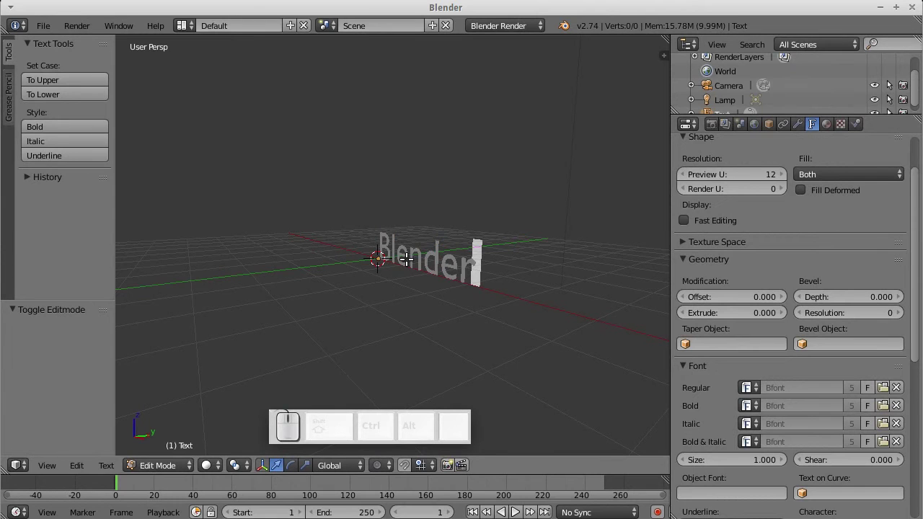
key(Tab)
key(Tab)
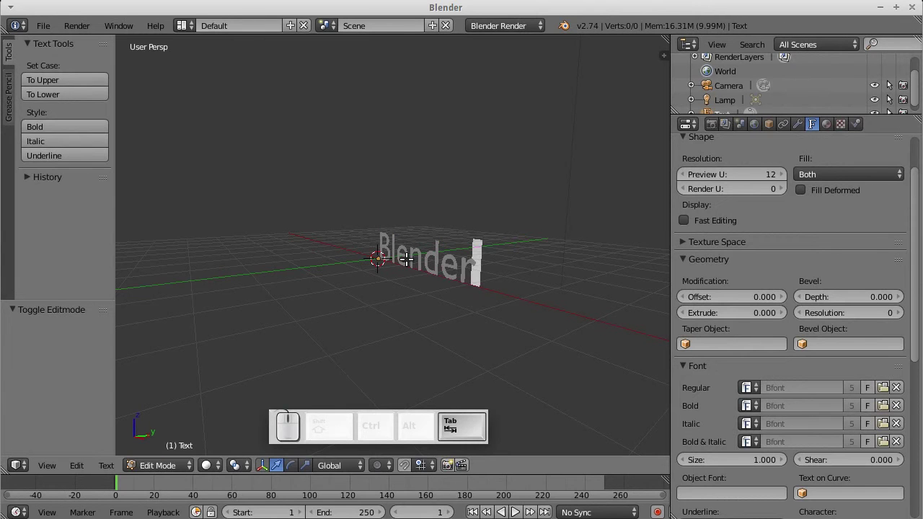
key(Tab)
key(Tab)
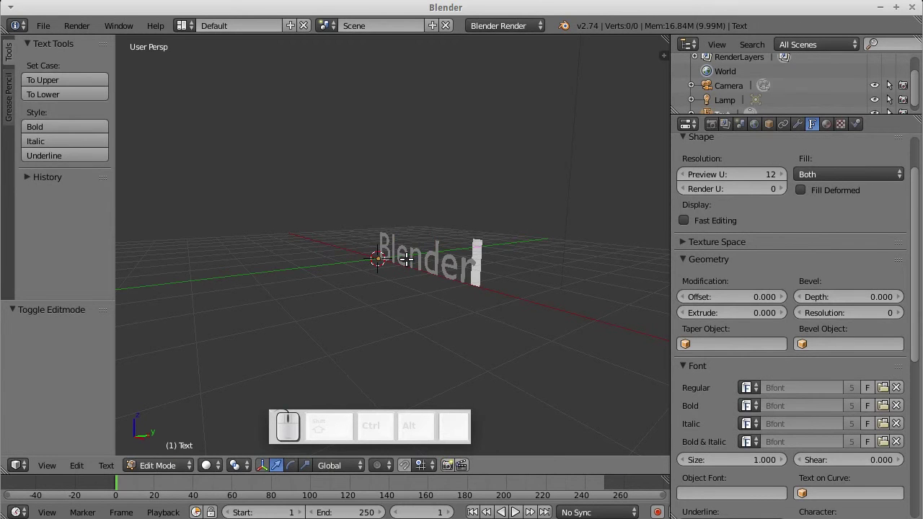
Step: Move the text cursor back through the word "Blender" and return it to the end of the word
key(Left)
key(Left)
key(Left)
key(Left)
key(Left)
key(Left)
key(Left)
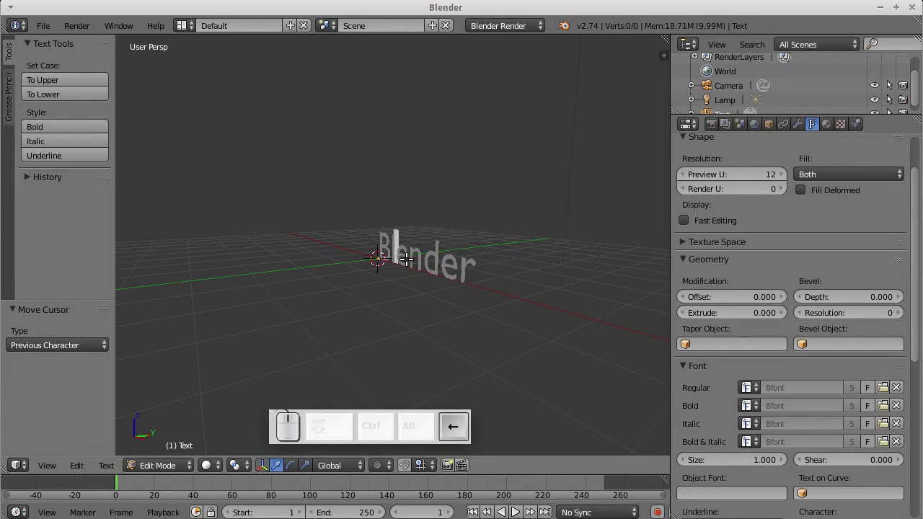
key(Right)
key(Right)
key(Right)
key(Right)
key(Right)
key(Right)
key(Right)
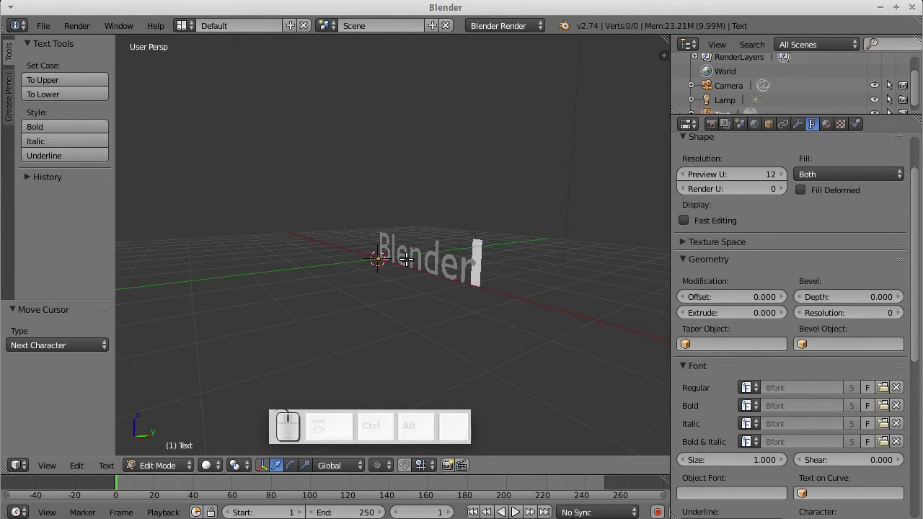
Step: Select all the letters of the word "Blender", from its end back to its beginning
key(shift)
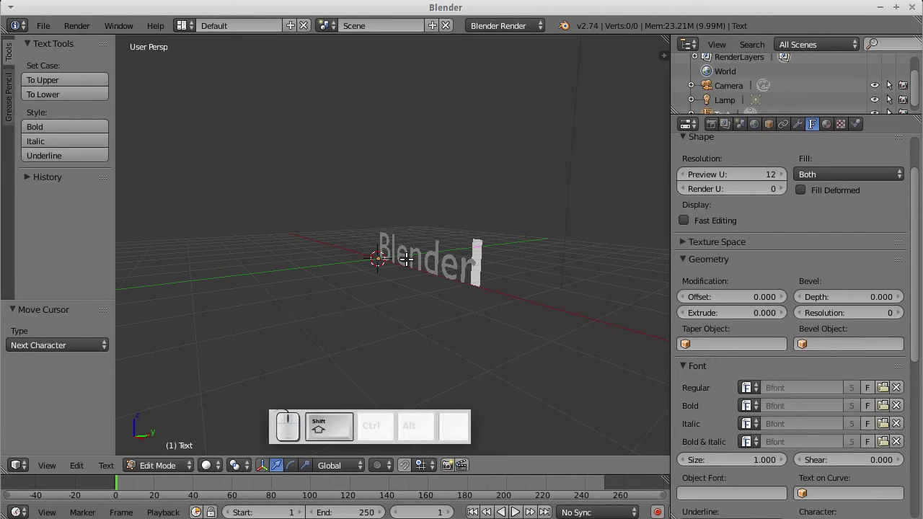
key(shift+Left)
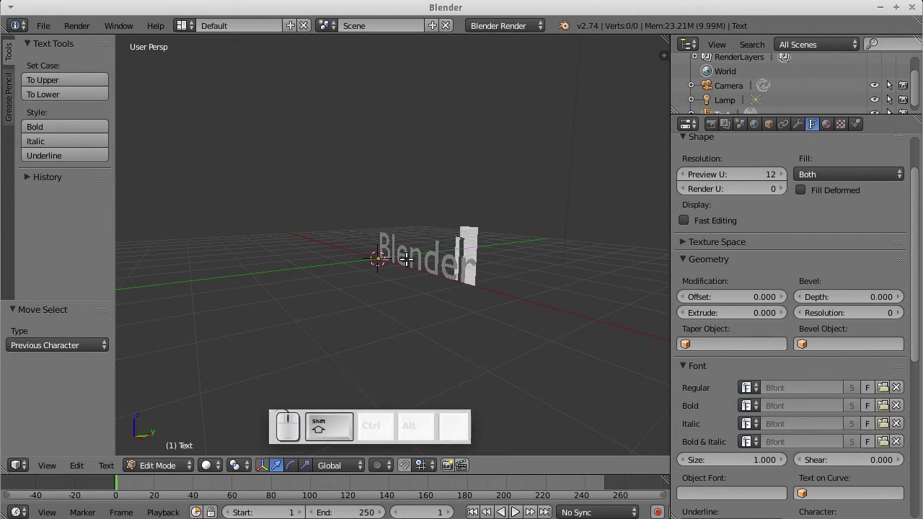
key(shift+Left)
key(shift+Left)
key(shift+Left)
key(shift+Left)
key(shift+Left)
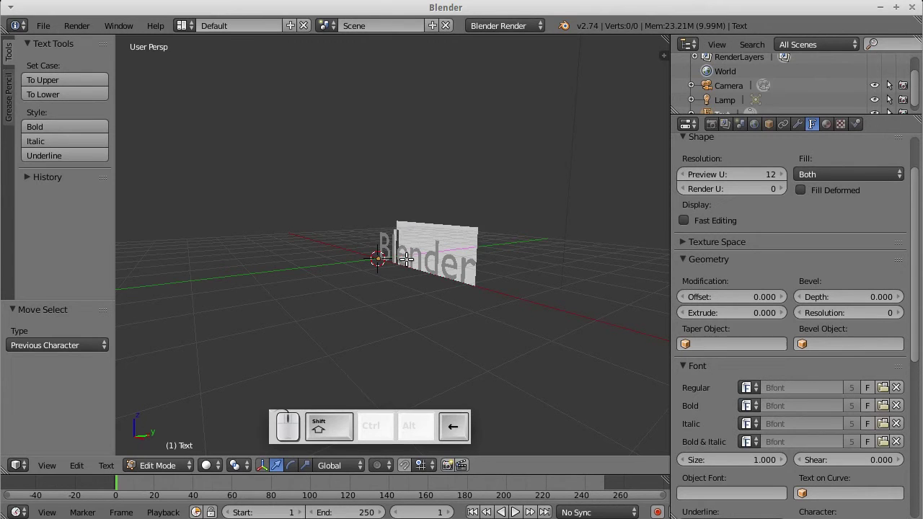
middle_drag(422, 233, 470, 224)
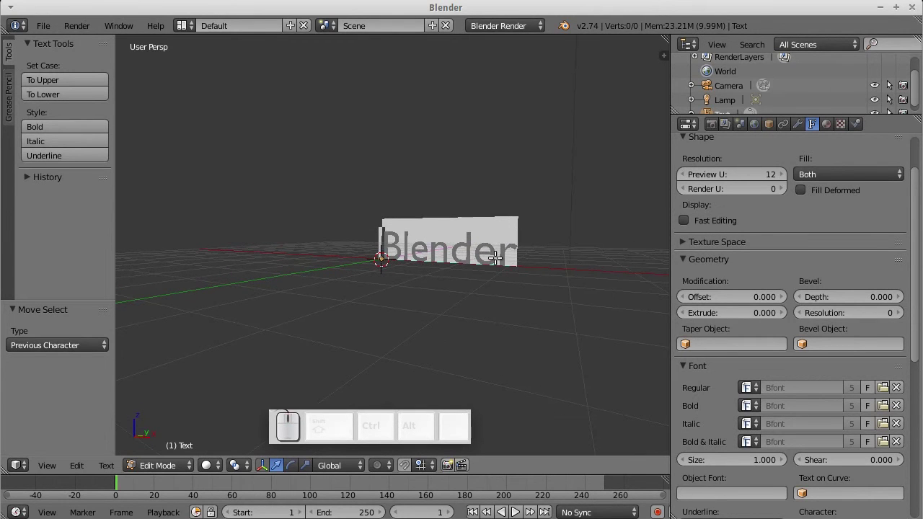
Step: Load Ubuntu-R.ttf from /usr/share/fonts/truetype/ubuntu-font-family/ as the text's regular font
click(881, 389)
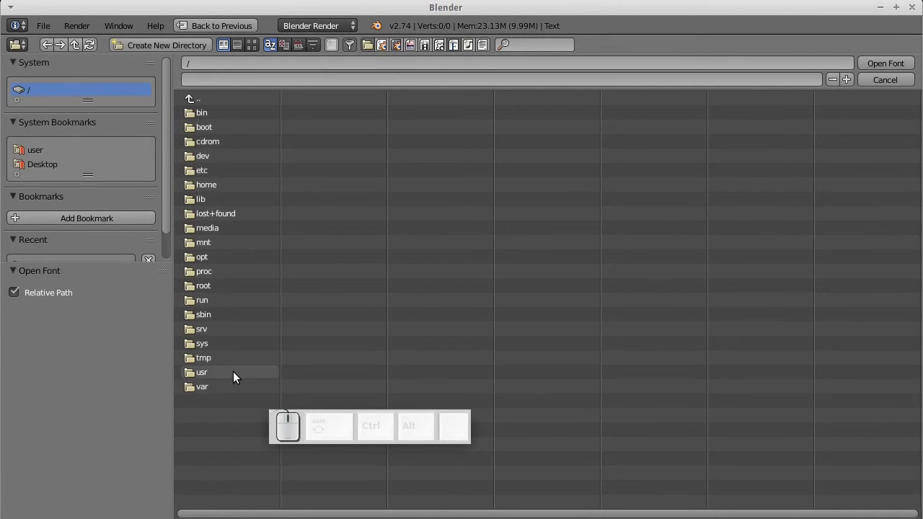
click(212, 374)
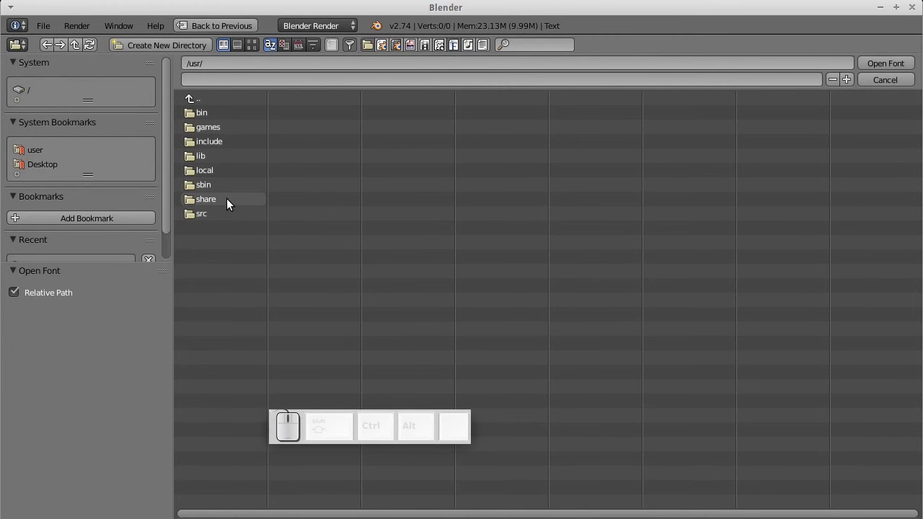
click(221, 196)
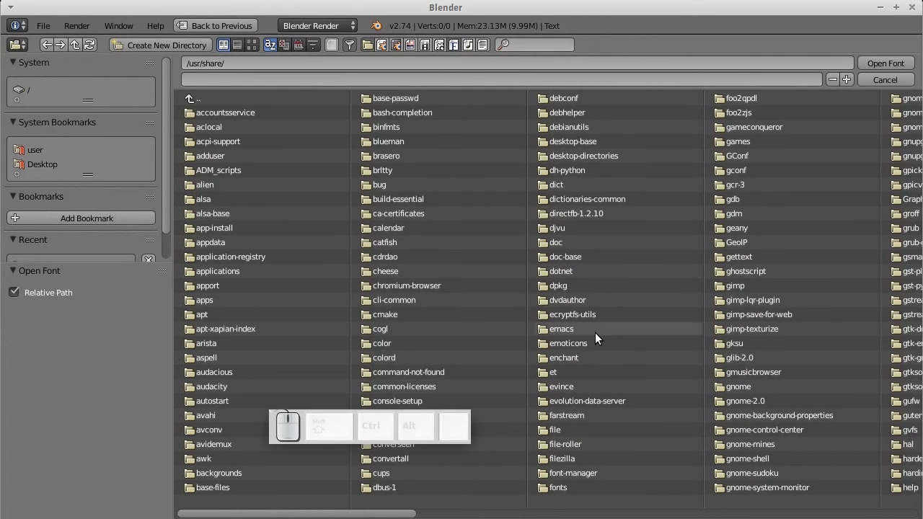
click(574, 489)
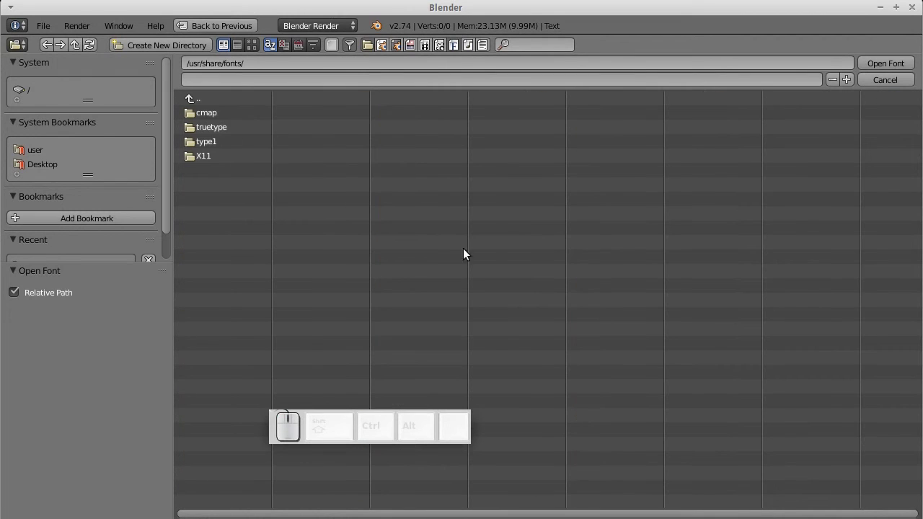
click(213, 127)
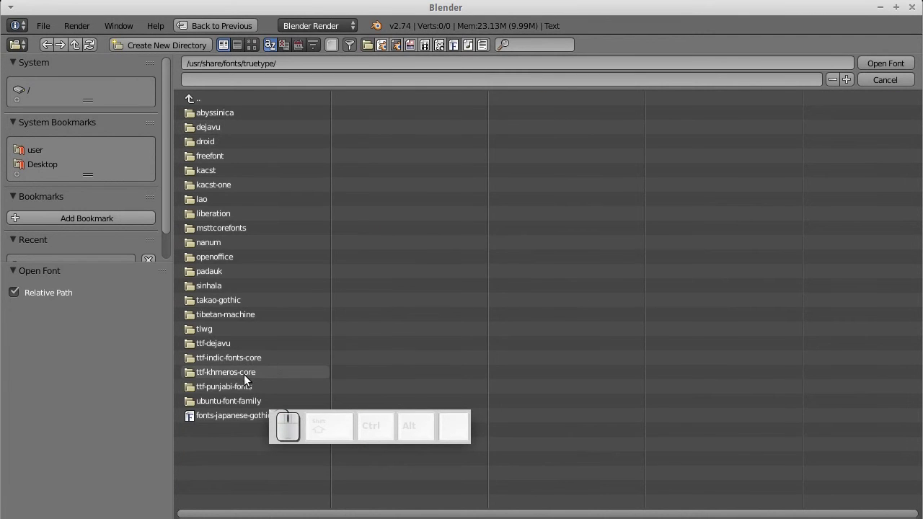
click(228, 402)
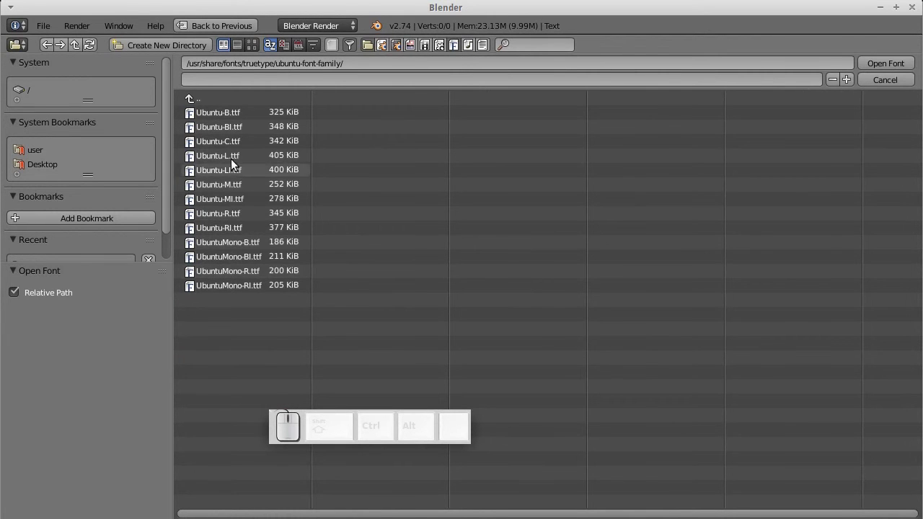
click(211, 214)
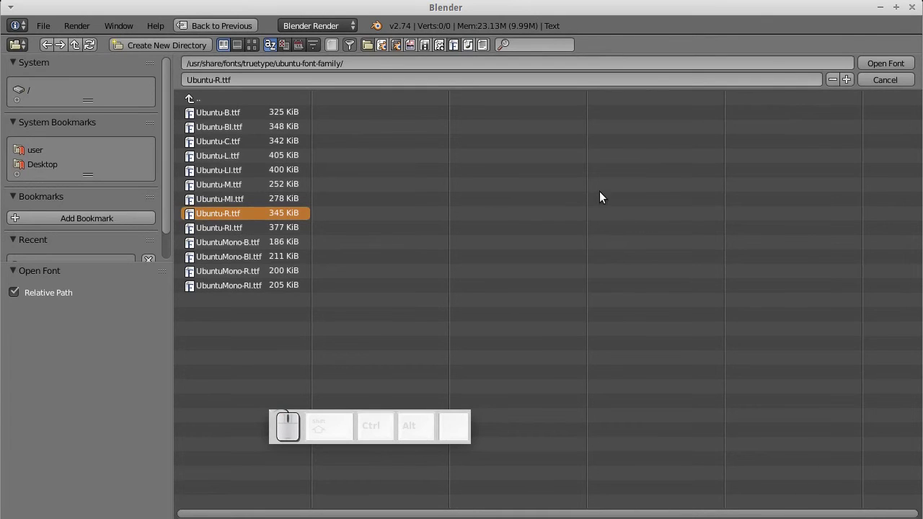
click(884, 63)
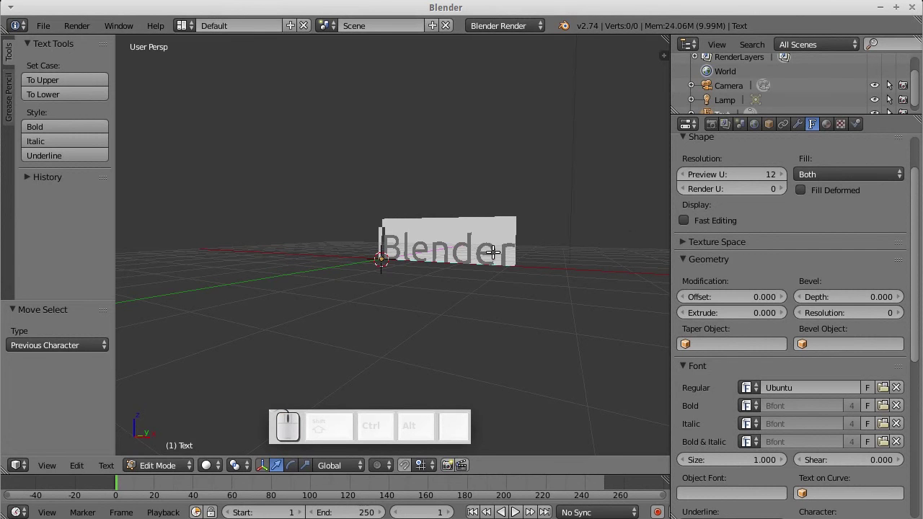
Step: Clear the letter selection by moving the text cursor to the end of the word, and return to Object Mode
key(Right)
key(Right)
key(Right)
key(Right)
key(Right)
key(Right)
key(Right)
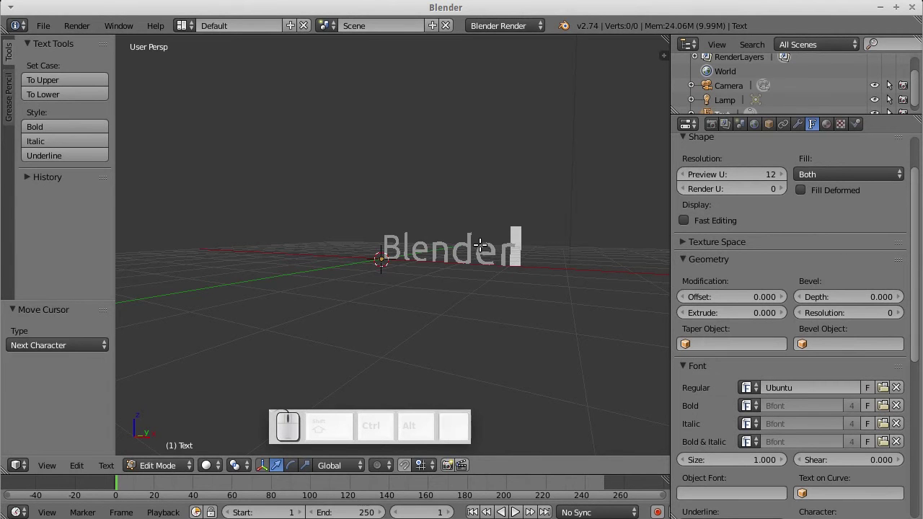
key(Tab)
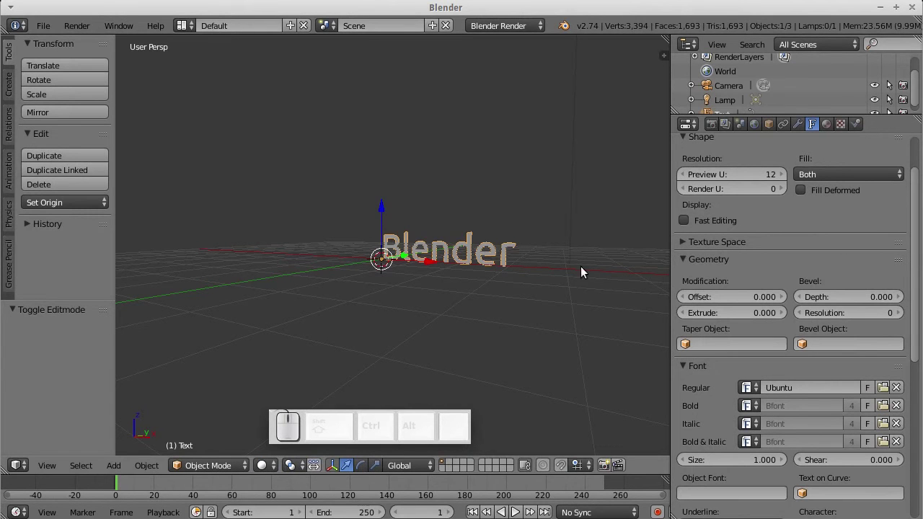
Step: Examine the text object's font, character and geometry settings and its shape in the 3D view
middle_drag(514, 277, 499, 277)
scroll(839, 356, down, 6)
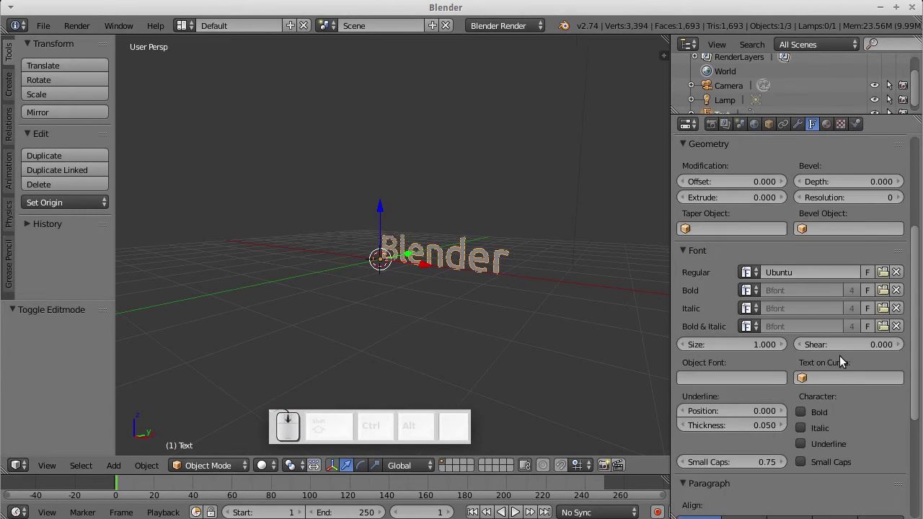
scroll(839, 356, up, 3)
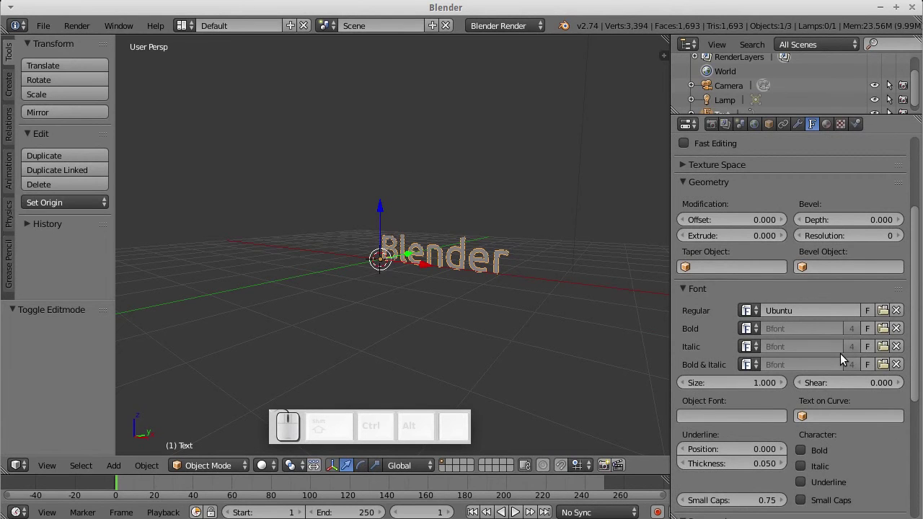
scroll(840, 353, up, 4)
click(732, 369)
click(735, 346)
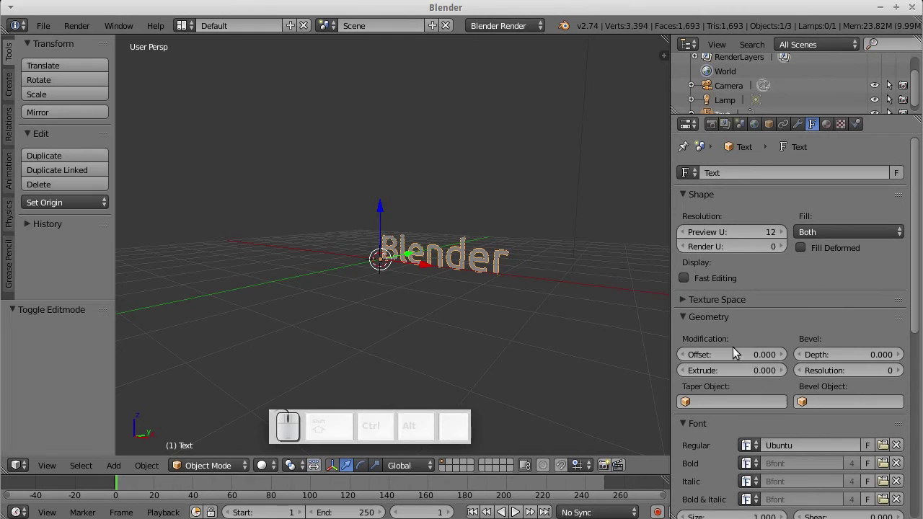
click(685, 317)
click(685, 318)
click(759, 369)
click(818, 317)
middle_drag(531, 245, 498, 262)
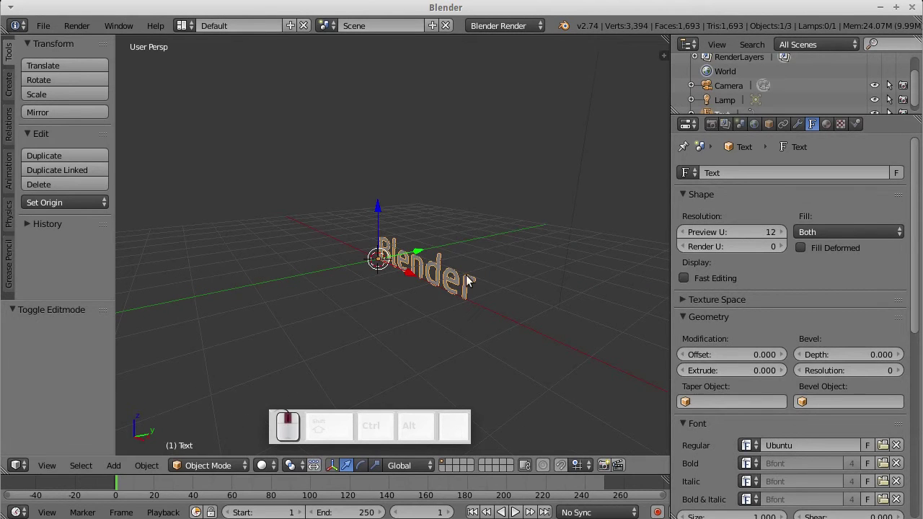
Step: Set the text's geometry Extrude to 0.2 and inspect the thickness of the letters up close
click(736, 371)
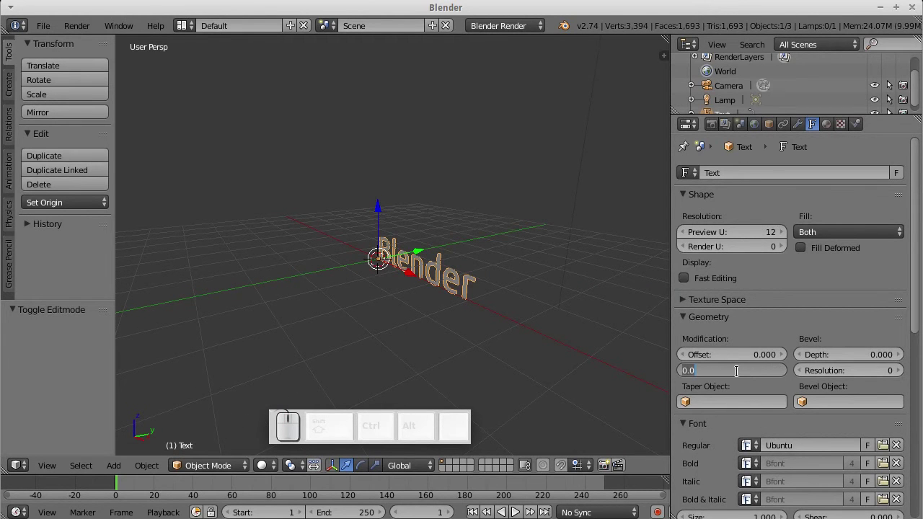
text(0)
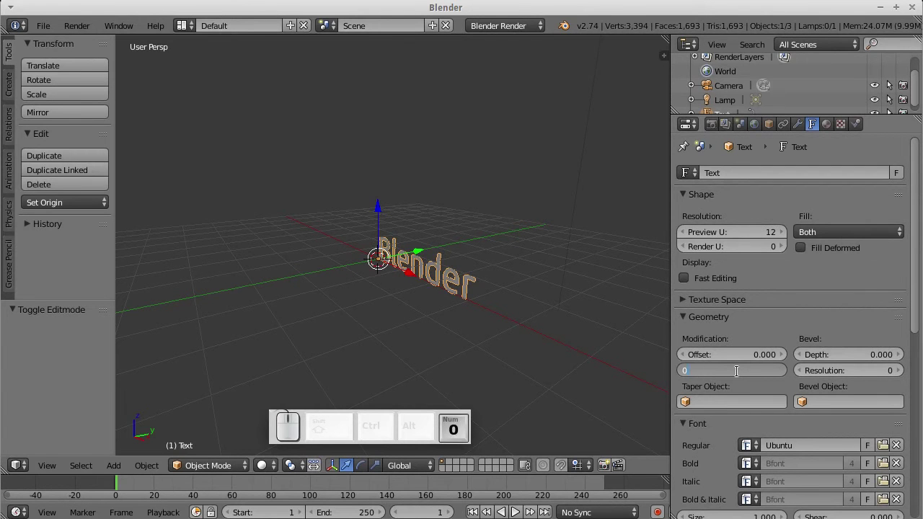
text(.2)
key(Return)
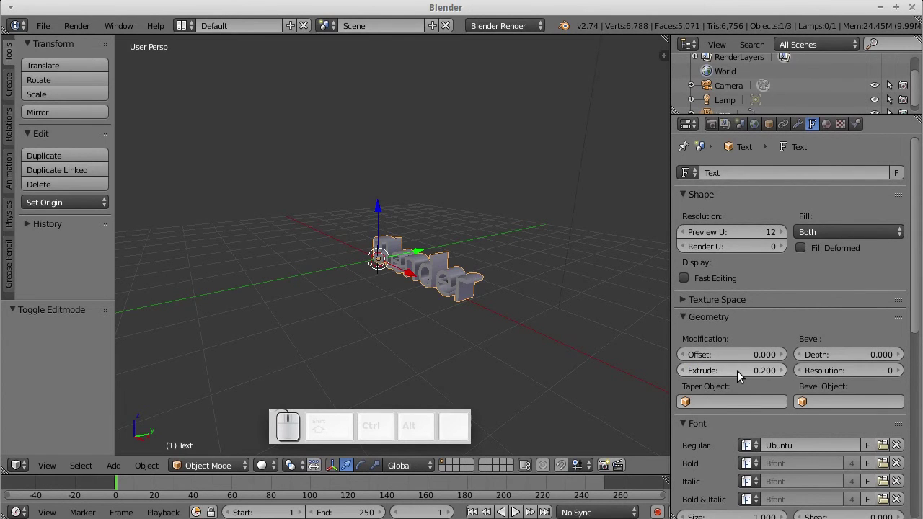
middle_drag(521, 285, 498, 284)
shift+middle_drag(452, 302, 432, 248)
scroll(432, 248, up, 6)
scroll(432, 248, down, 4)
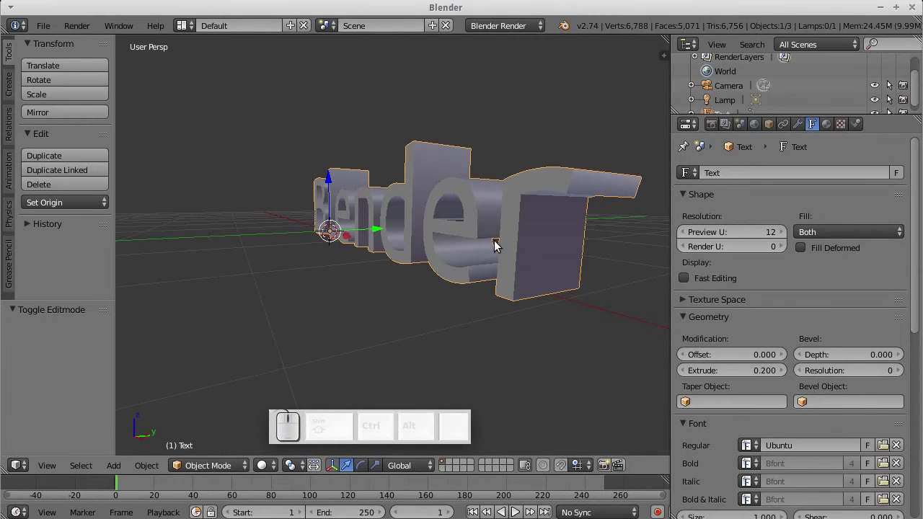
Step: Reduce the text's geometry Extrude to 0.02
click(766, 372)
text(0.02)
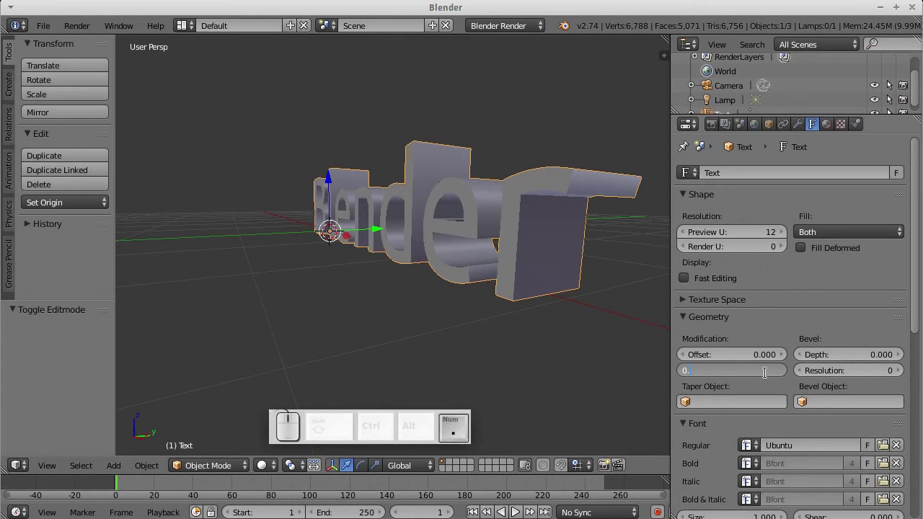
key(Return)
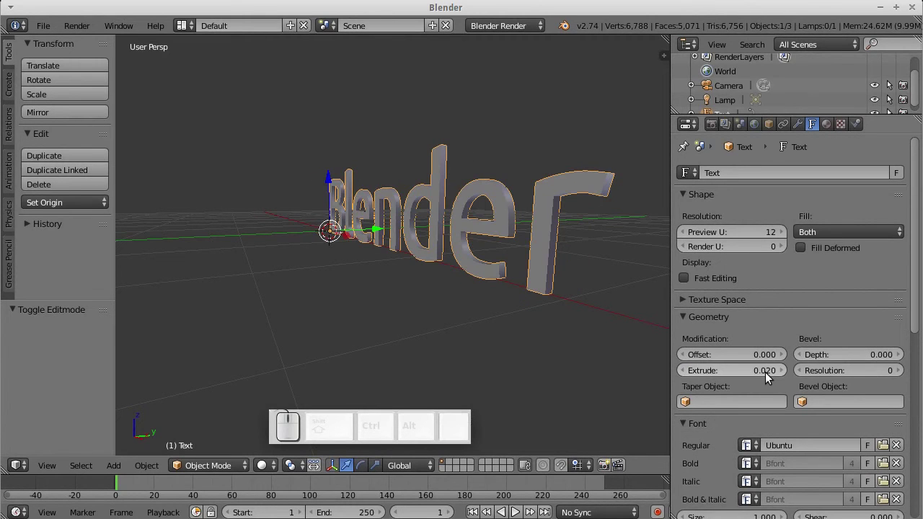
Step: Set the text's geometry Extrude to 0.1
click(765, 373)
text(0.)
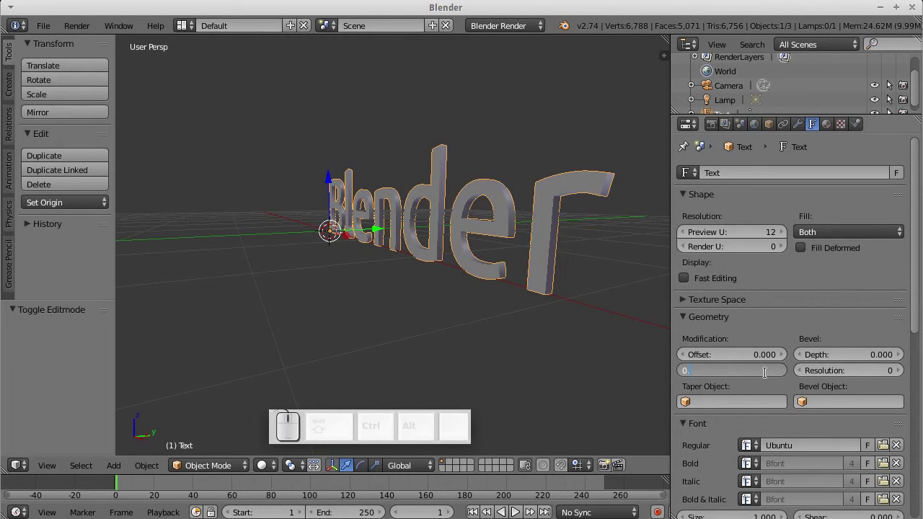
text(1)
key(Return)
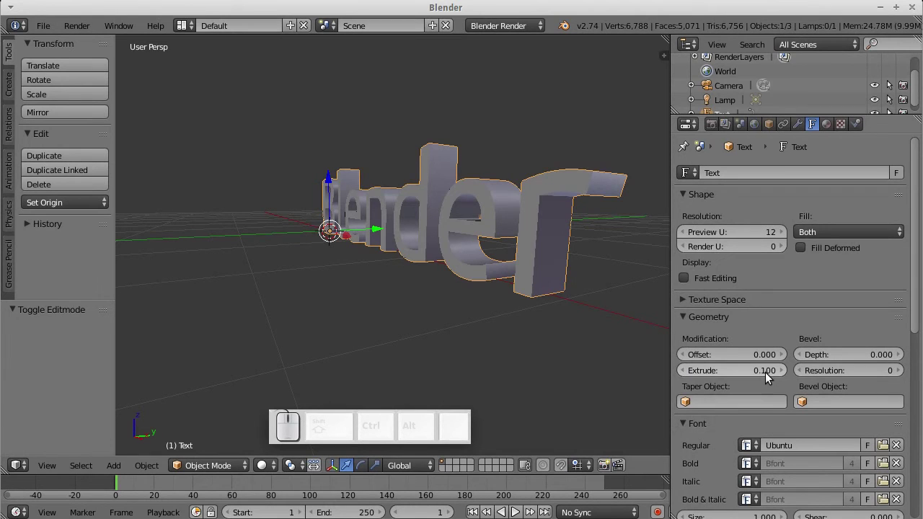
Step: Show the extruded "Blender" text through the scene camera
key(KP_0)
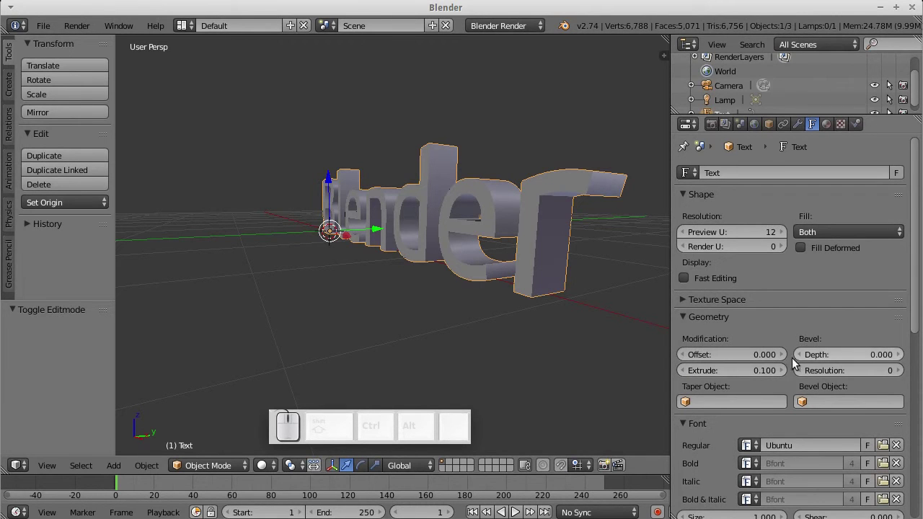
key(Escape)
scroll(467, 308, up, 3)
scroll(473, 304, down, 5)
key(KP_0)
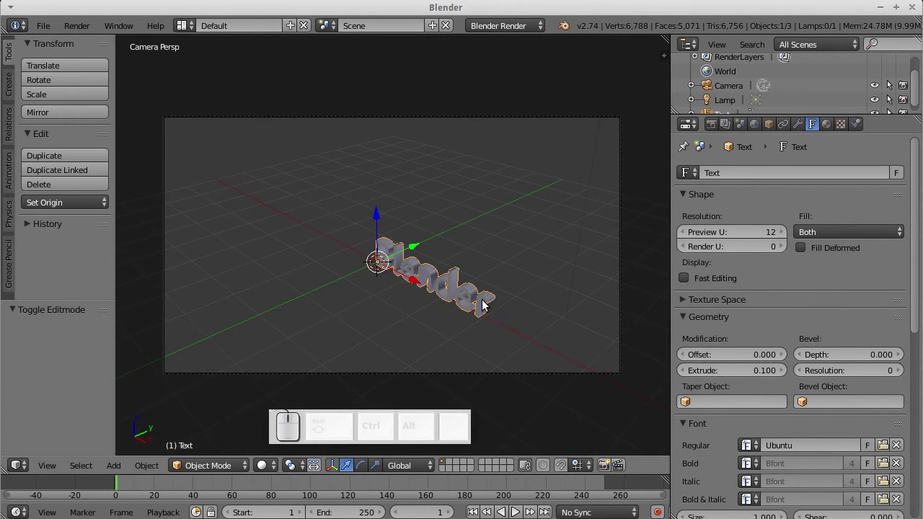
Step: Select the camera and move it freely in the camera view so the text sits higher in the frame
right_click(485, 117)
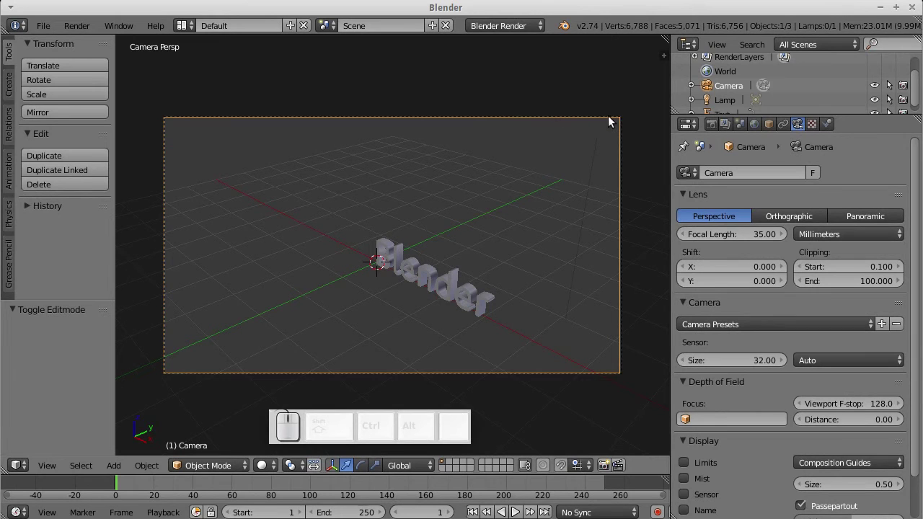
key(a)
right_click(541, 119)
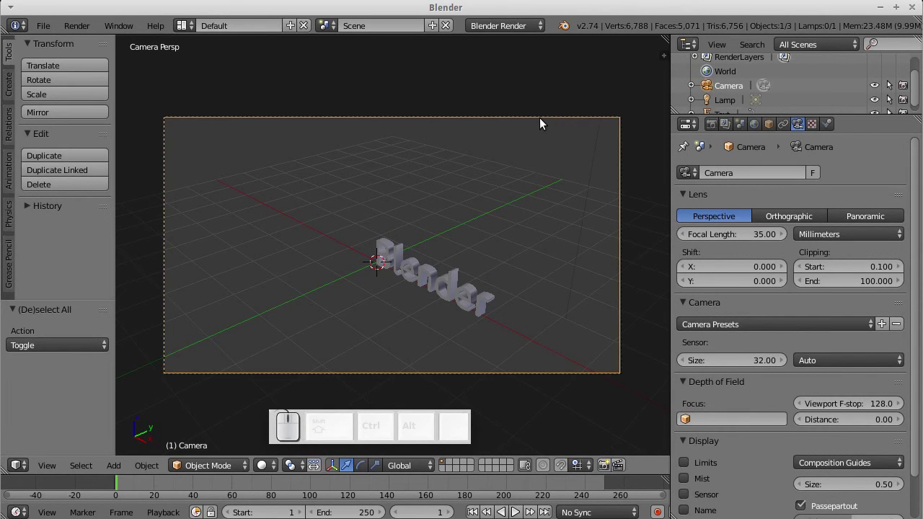
key(g)
click(486, 227)
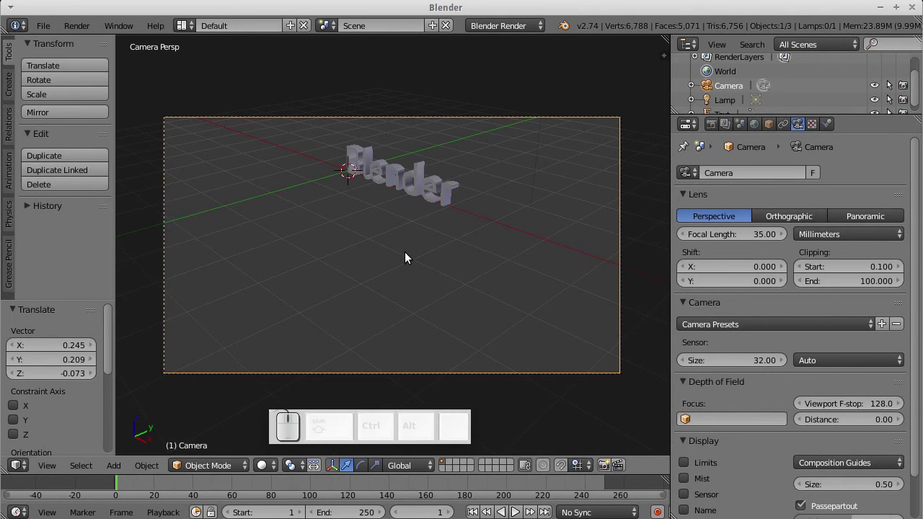
Step: Rotate the camera with trackball rotation by about 9.05° and -5.39° to bring the text lower in the frame
key(r)
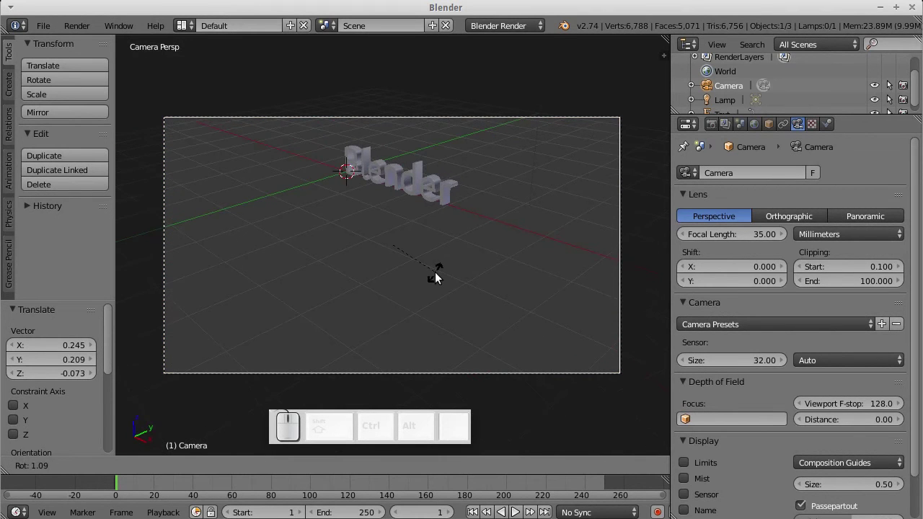
key(Escape)
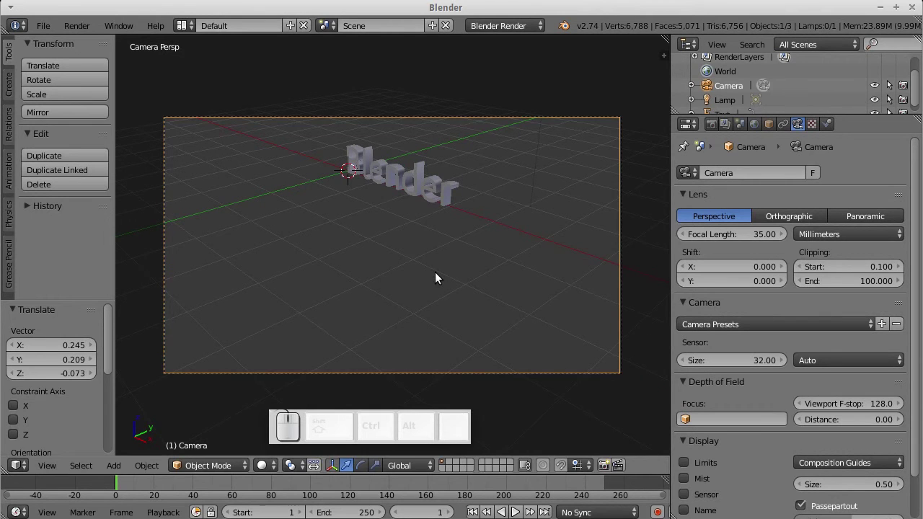
key(r)
key(r)
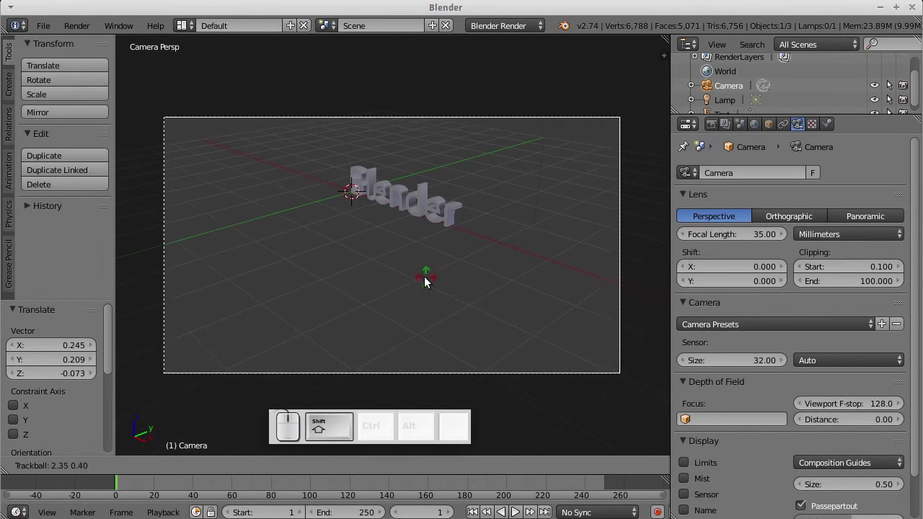
key(shift)
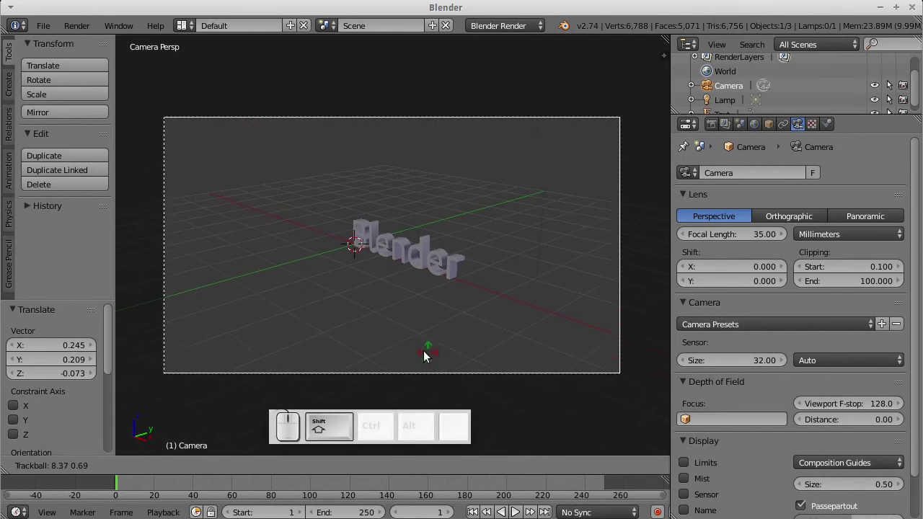
click(356, 366)
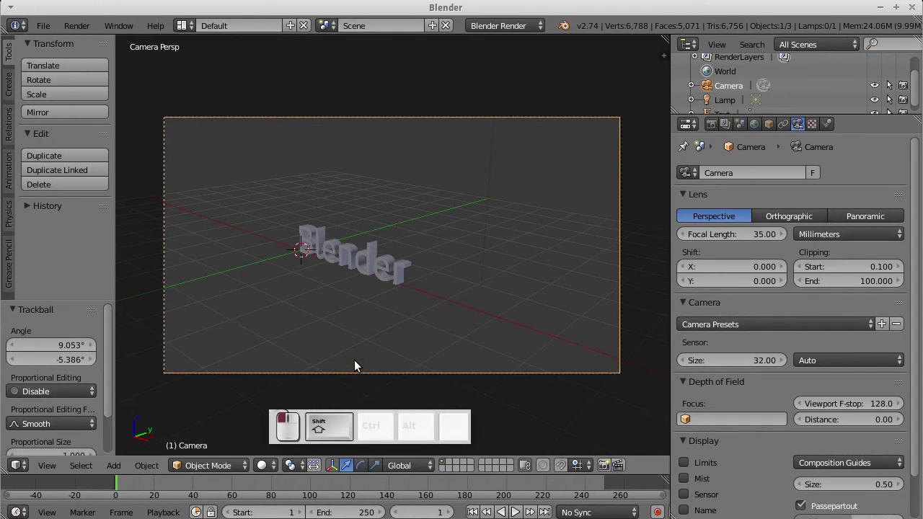
Step: Move the camera about X -0.974, Y -1.157, Z -0.729 and trackball-rotate it about 4.76° and -5.84°
key(g)
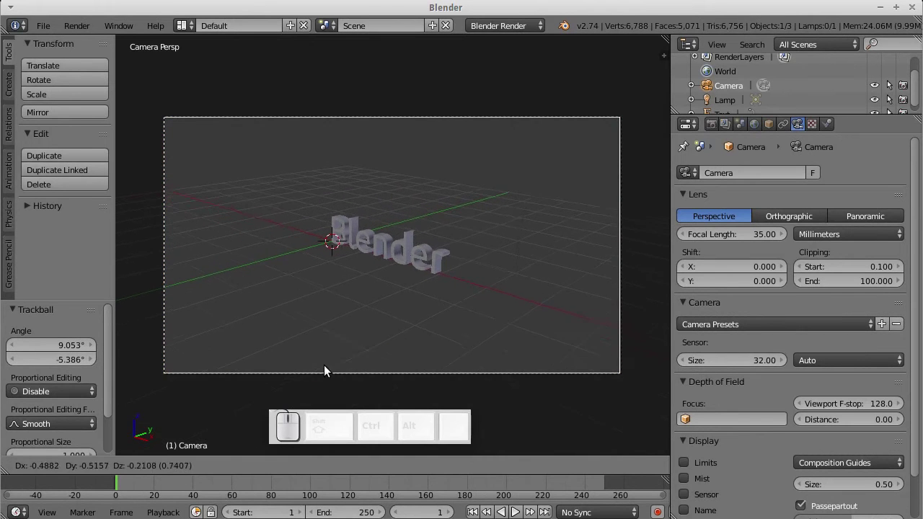
click(263, 408)
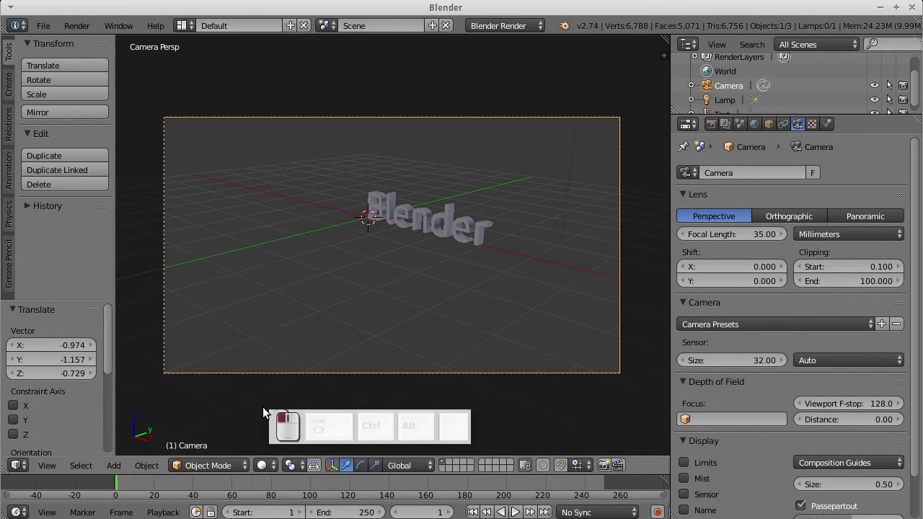
key(r)
key(r)
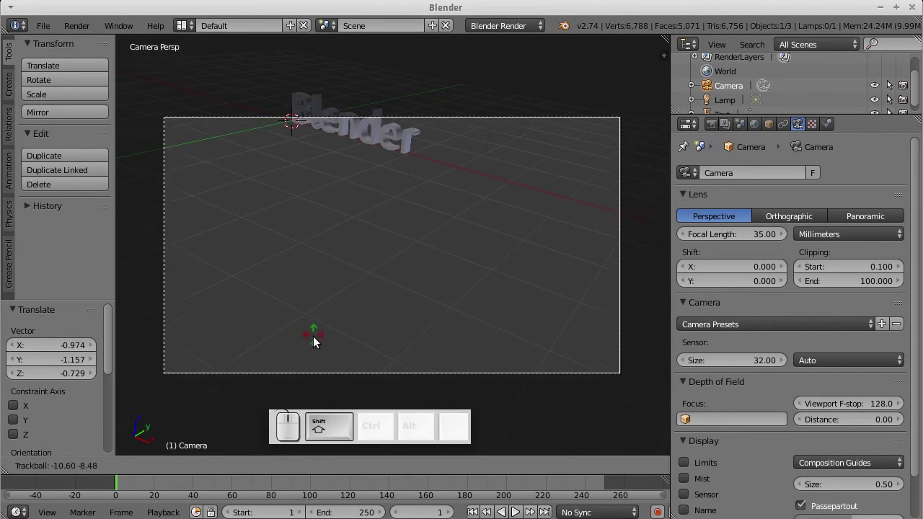
key(shift)
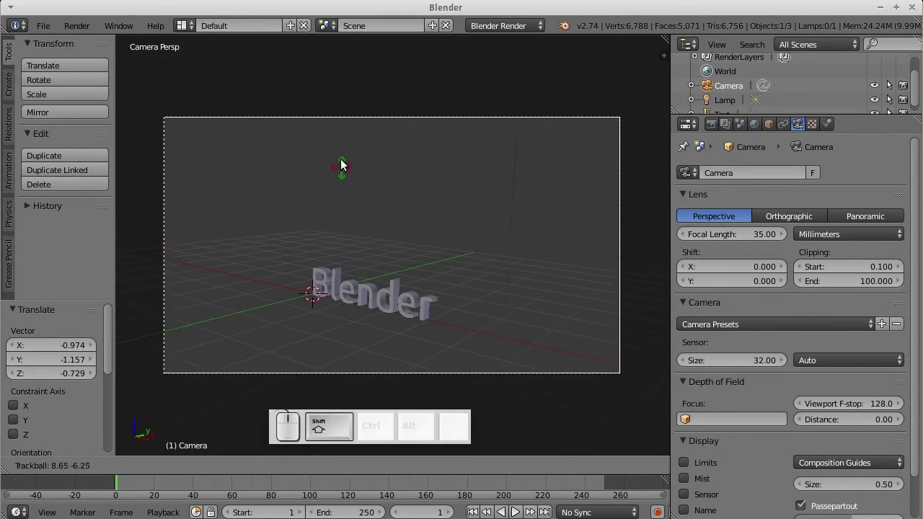
click(347, 122)
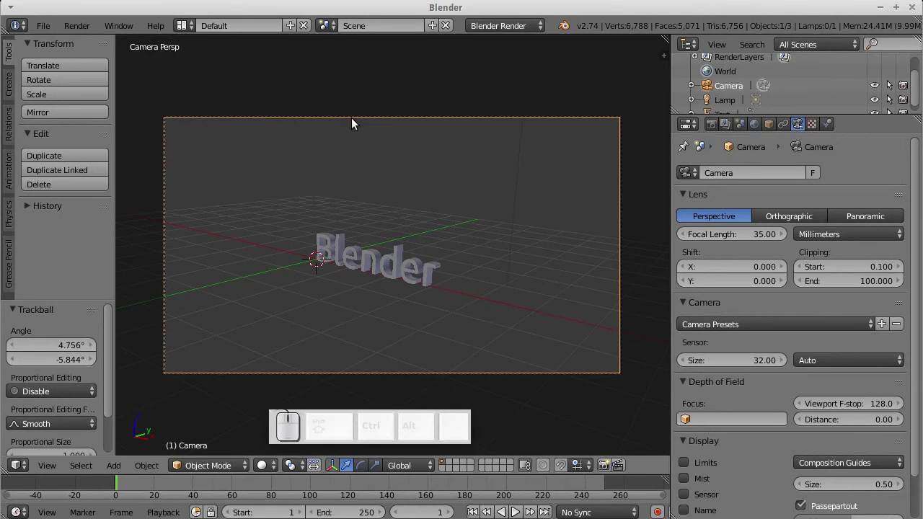
Step: From the top view, move the camera about -6.2 units along the X axis
key(KP_7)
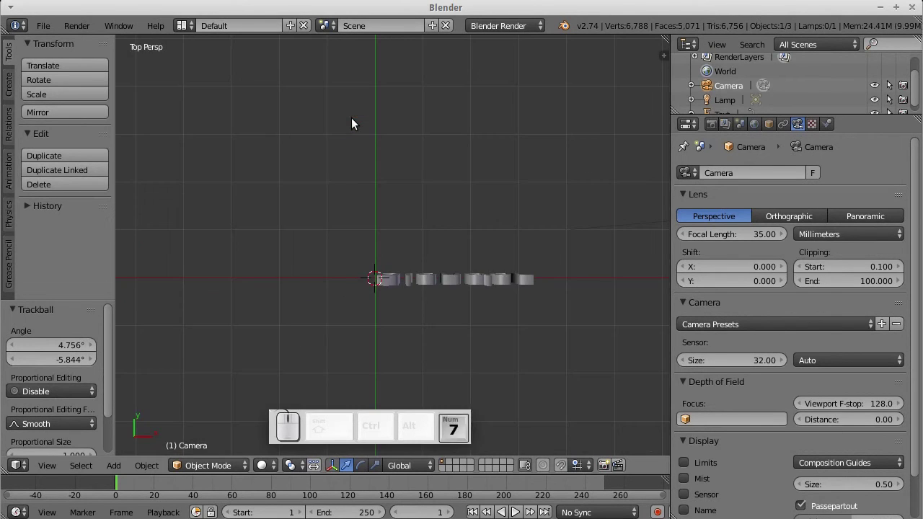
scroll(392, 161, down, 2)
drag(538, 373, 445, 368)
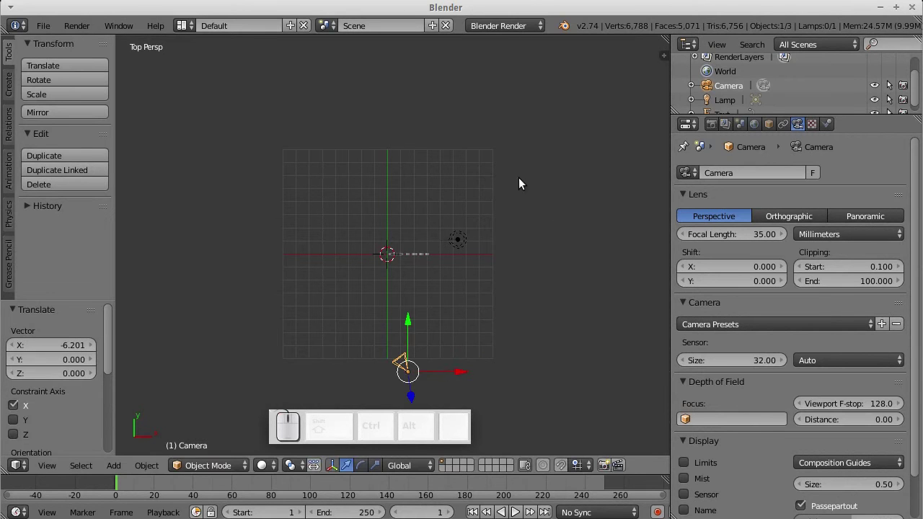
Step: Split the 3D viewport into two side-by-side 3D views and show the scene camera's view in the second one
drag(663, 38, 446, 36)
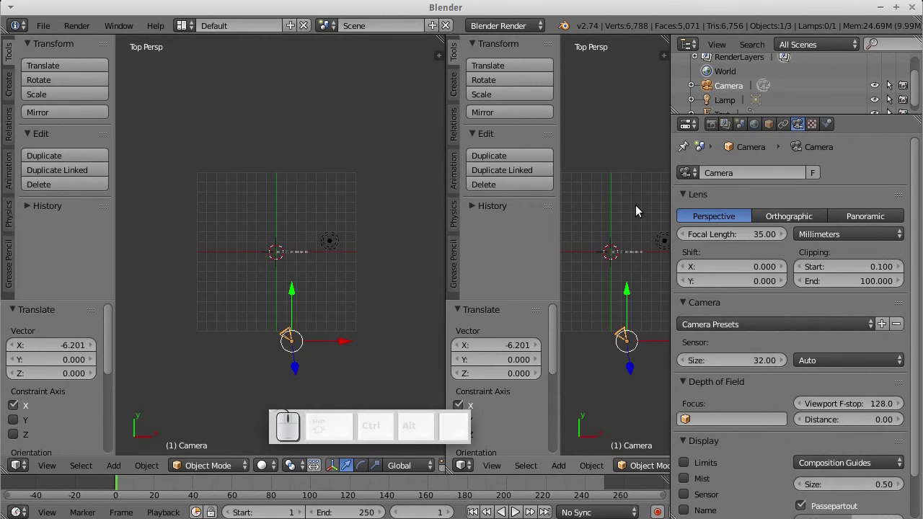
drag(560, 206, 453, 204)
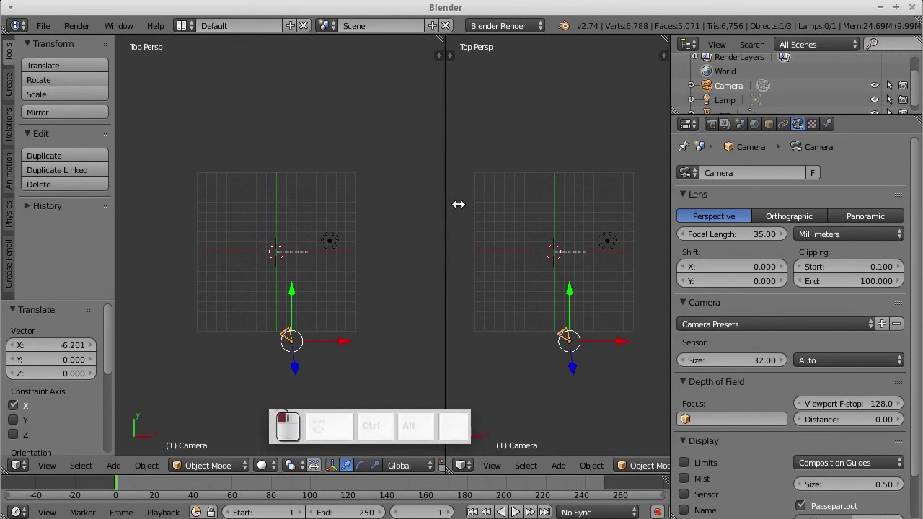
scroll(591, 287, up, 3)
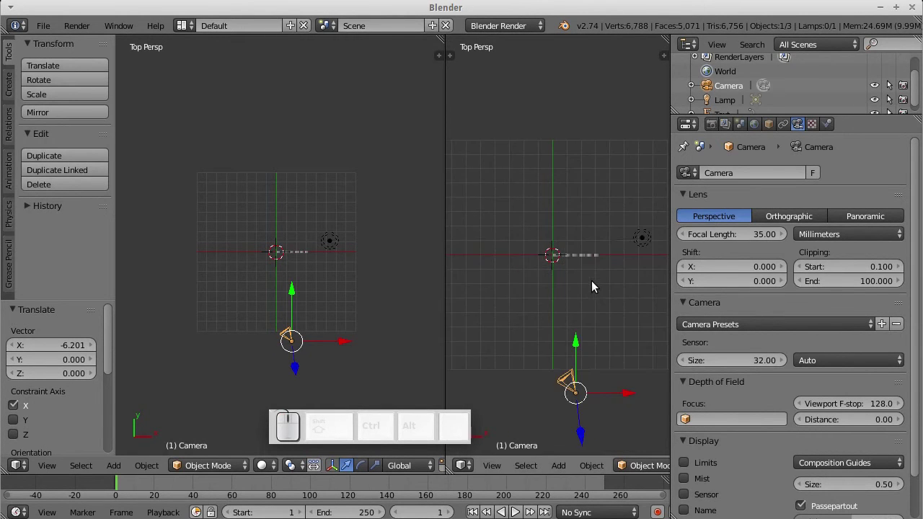
click(467, 465)
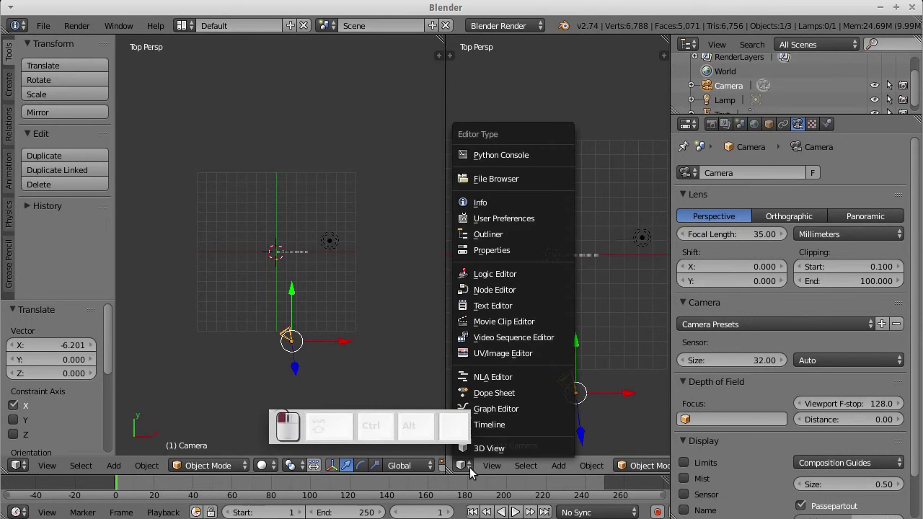
click(477, 448)
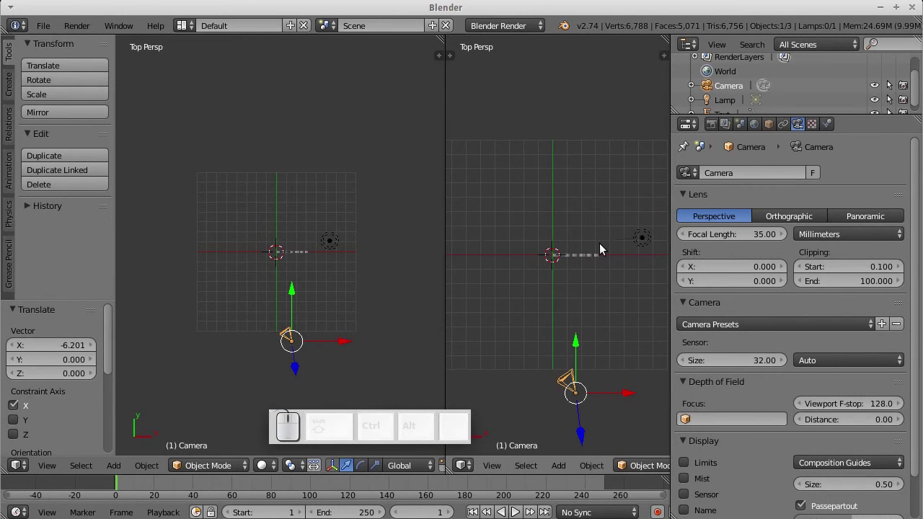
key(KP_0)
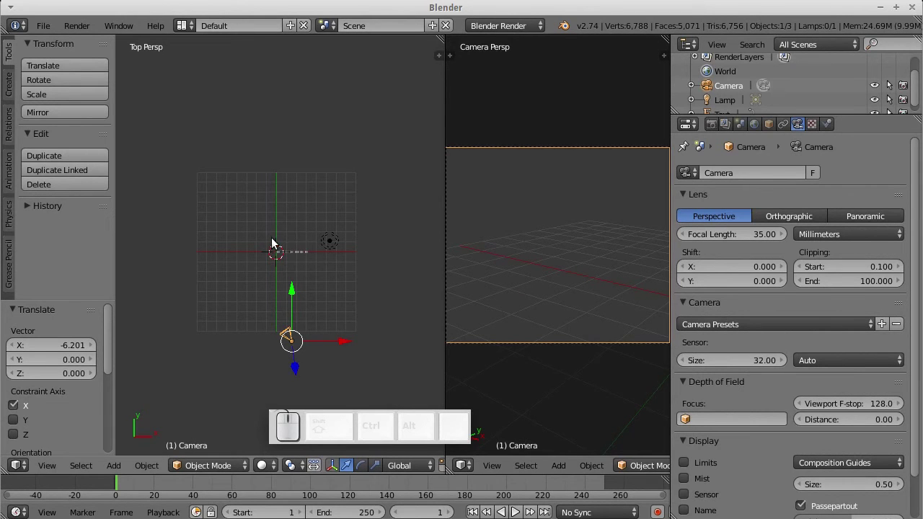
Step: Rotate the camera about 32.8° in the top view to face the text, and enlarge the camera-view area
key(r)
click(333, 242)
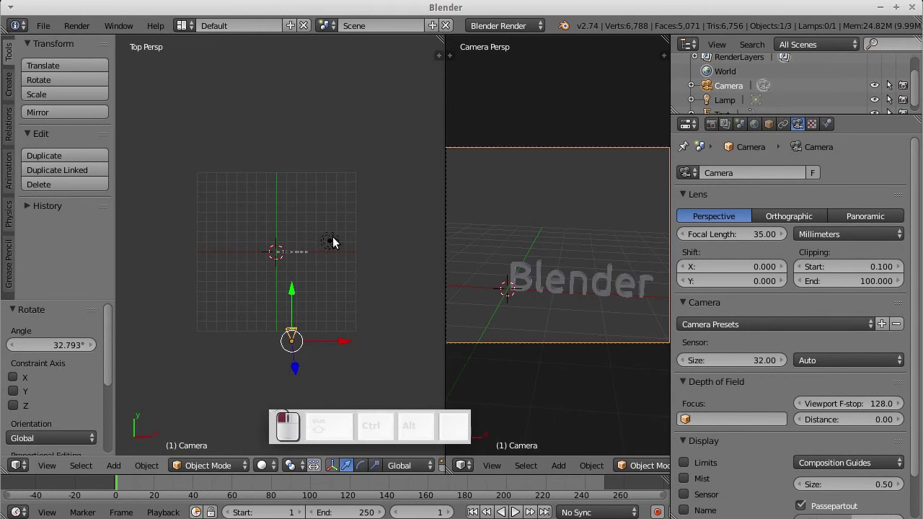
drag(446, 233, 310, 228)
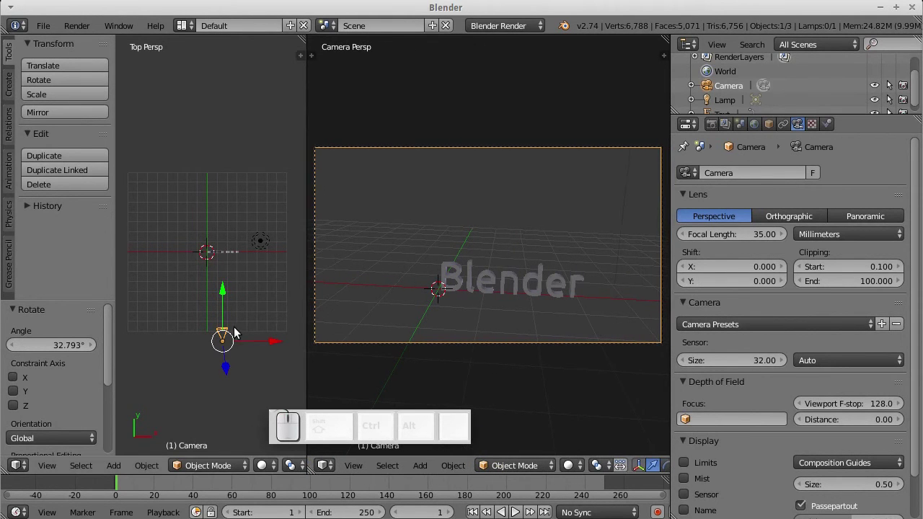
Step: Move the camera about X 0.346, Y -0.297, Z -1.415 and roll it about 2.49° to level the text
key(g)
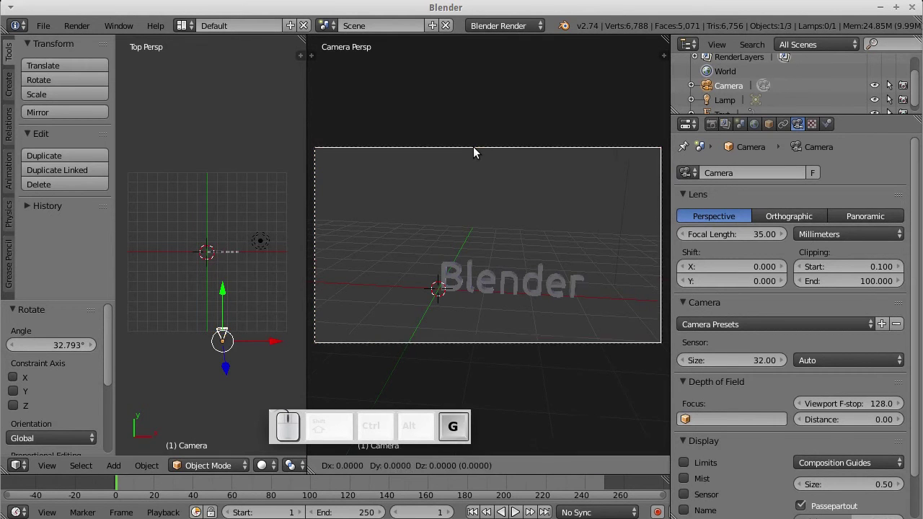
click(491, 239)
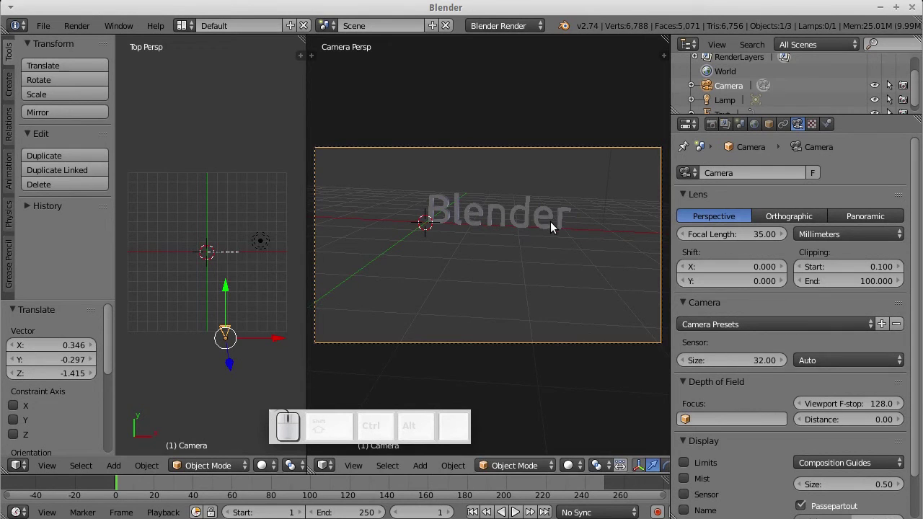
key(r)
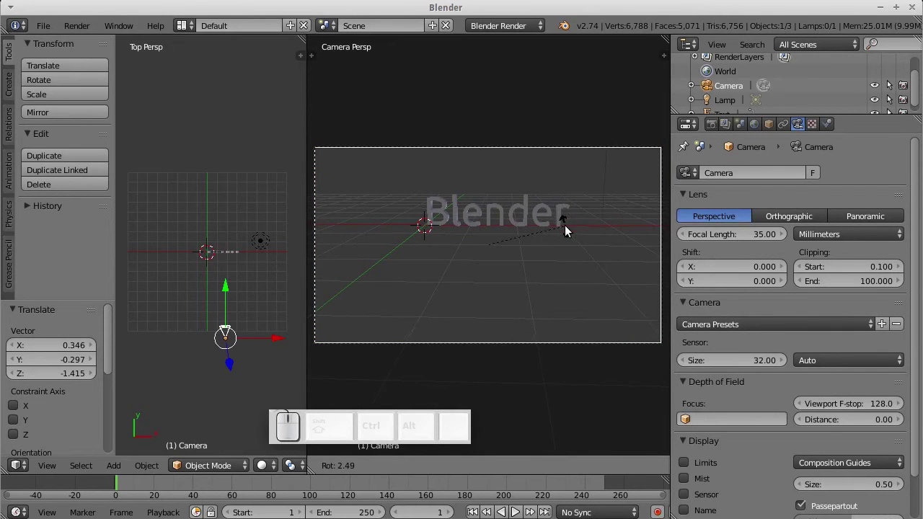
click(566, 226)
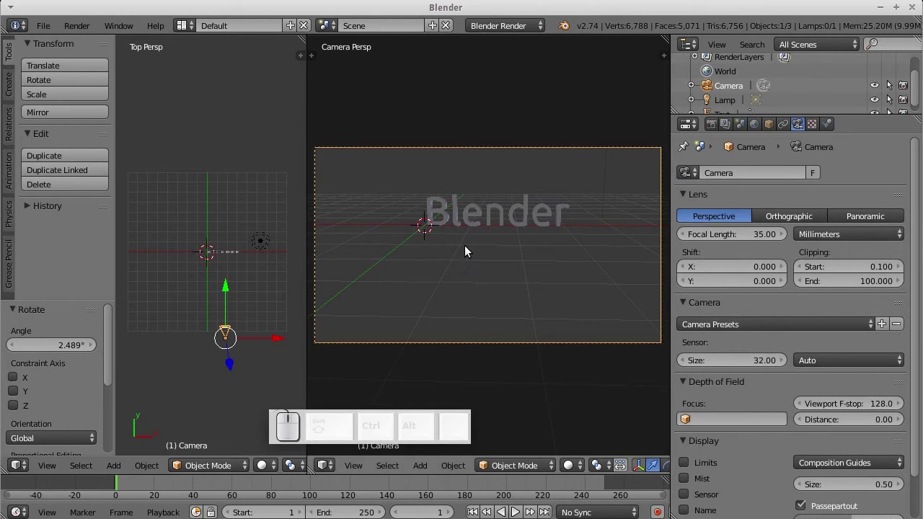
Step: Raise the camera about 0.546 to center the text vertically, and shift it about 1.875 along X in the top view
key(g)
click(471, 209)
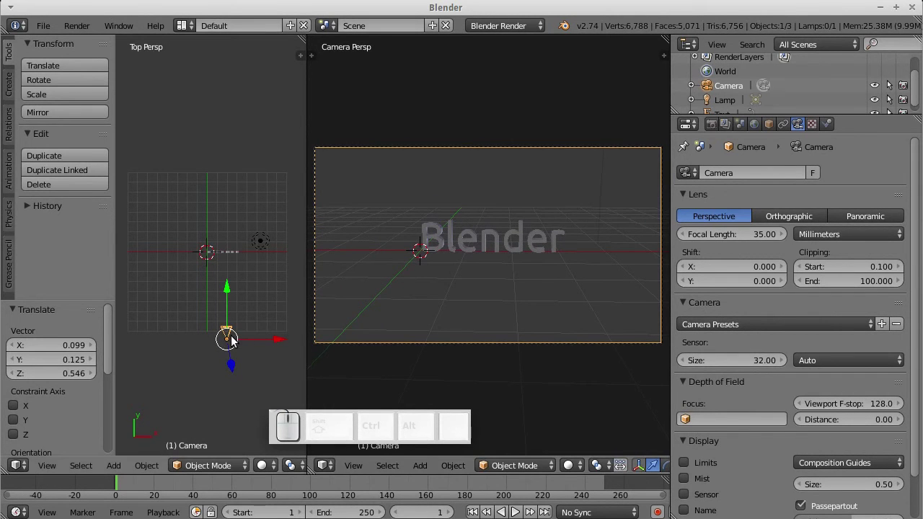
drag(252, 338, 272, 335)
Step: In the top view, rotate the camera about -15.59° and move it closer to the text by about X -0.599, Y 3.594
key(r)
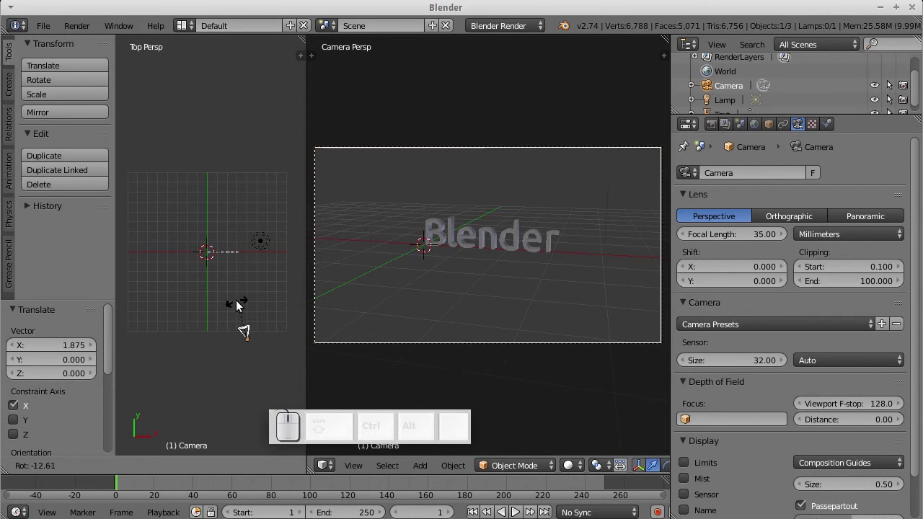
click(234, 306)
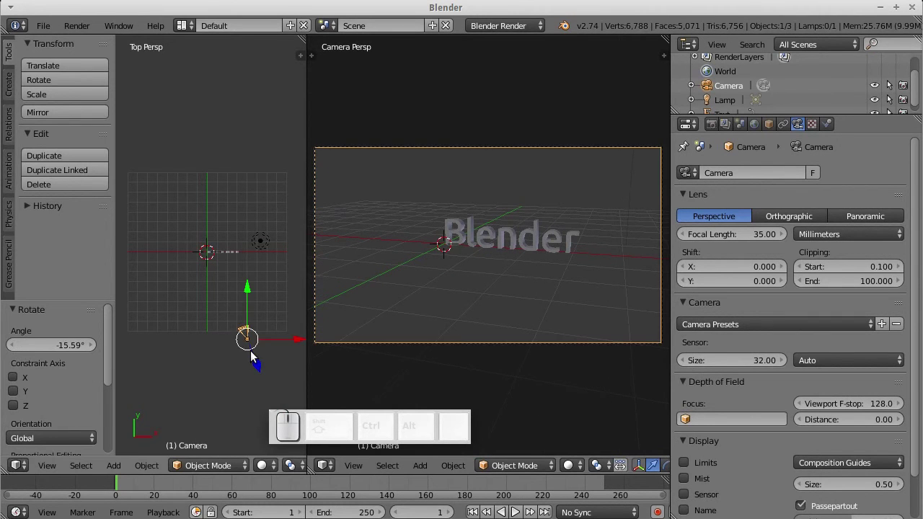
key(g)
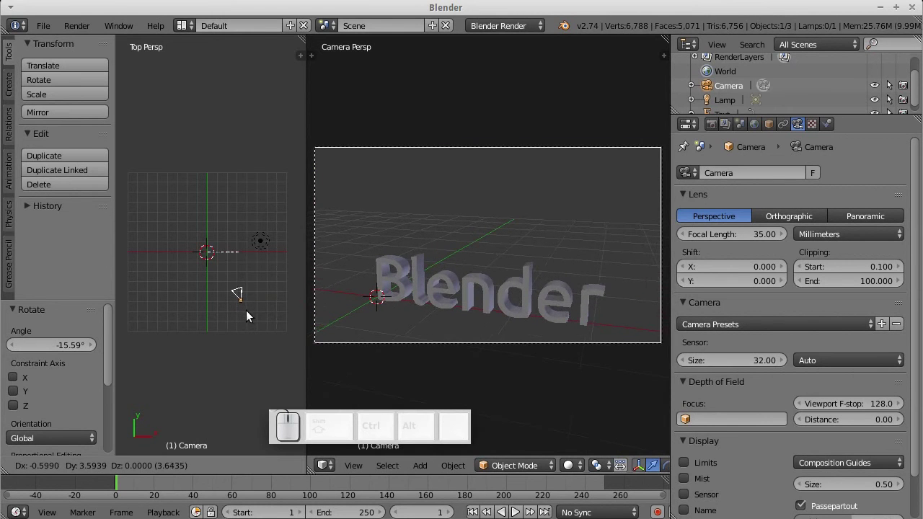
click(246, 310)
Step: Set the first viewport to the front view and trackball-rotate the camera about -6.88° and 0.69° to center the text in frame
middle_drag(246, 310, 265, 261)
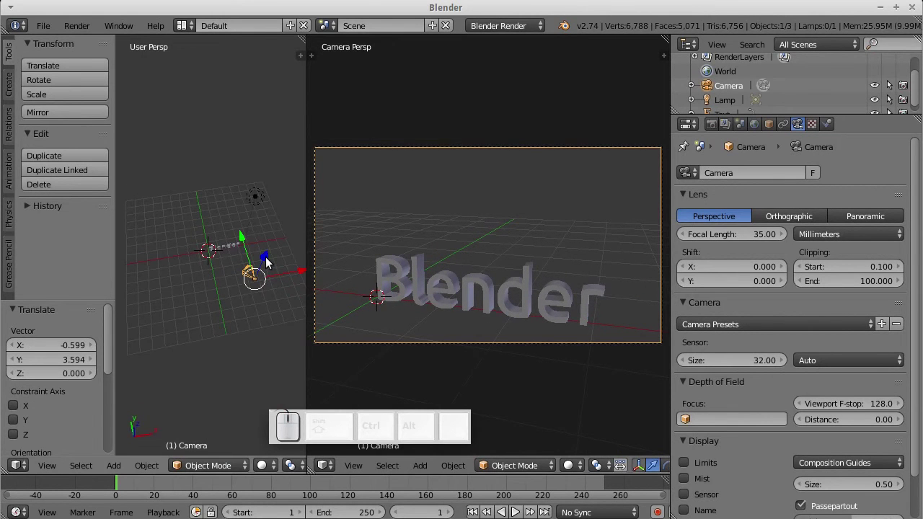
key(KP_1)
scroll(241, 242, up, 2)
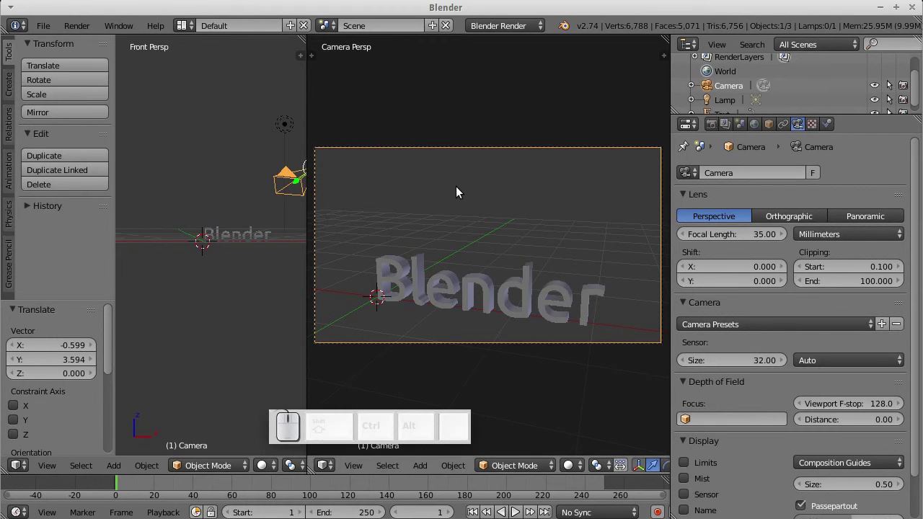
key(r)
key(r)
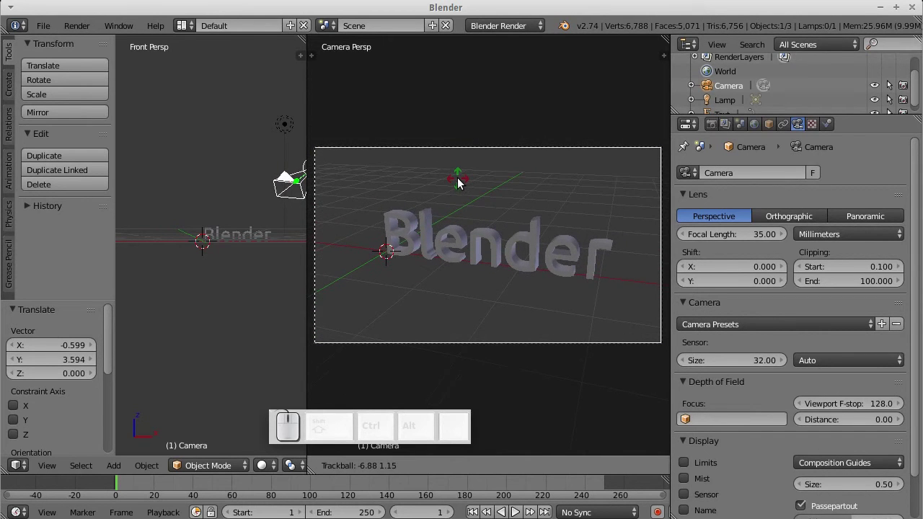
click(453, 181)
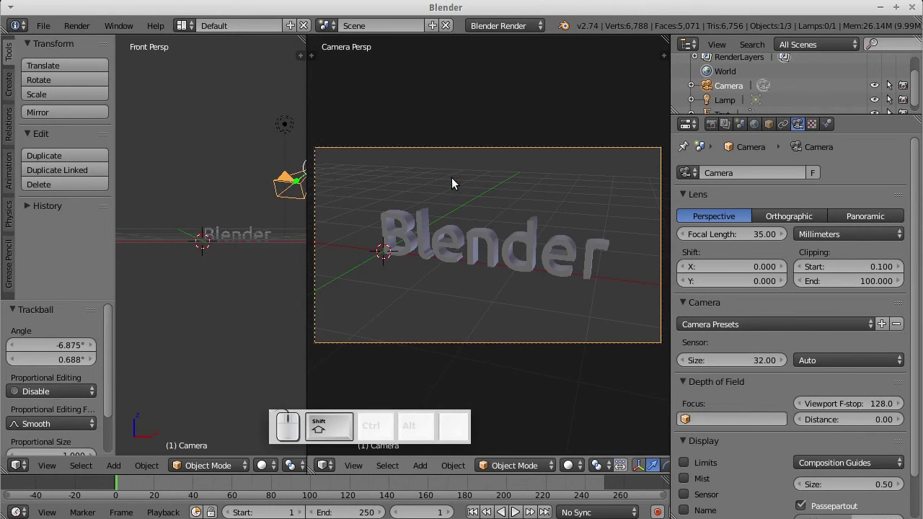
Step: Roll the camera about -1.61° in camera view and merge the two 3D viewports into one
key(r)
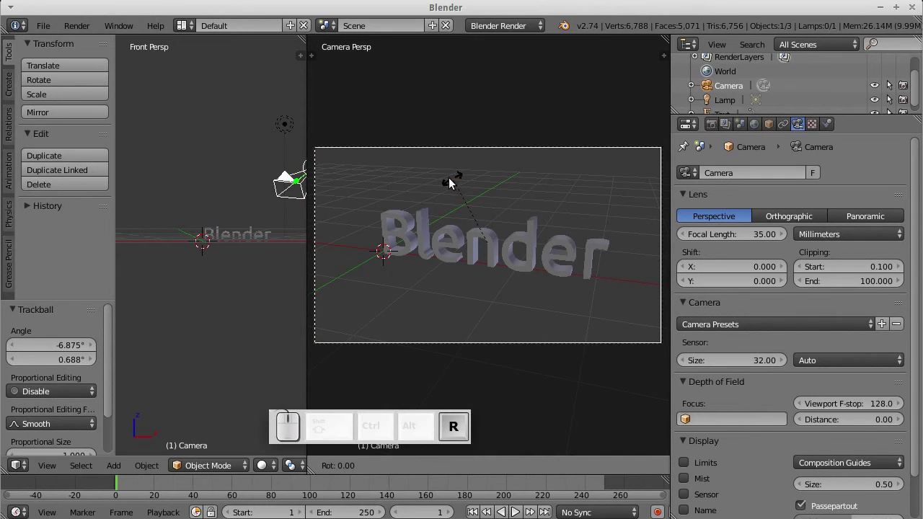
click(449, 180)
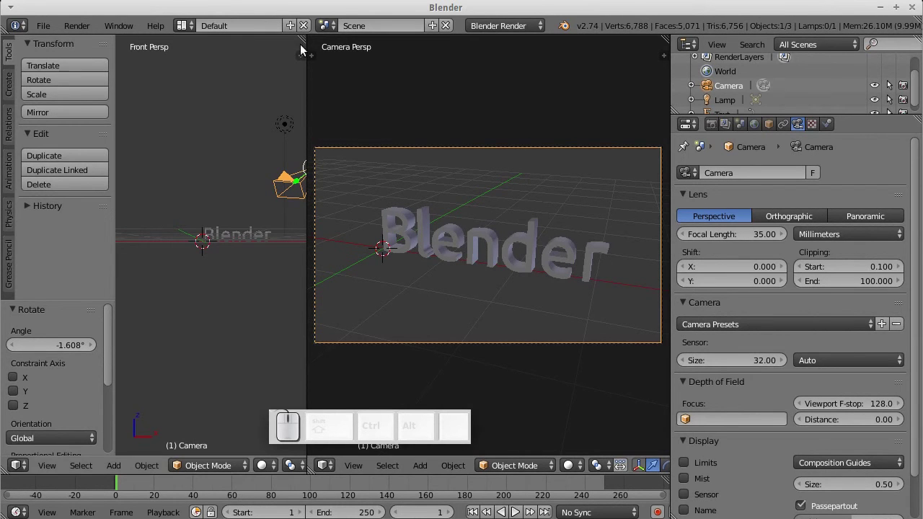
drag(301, 51, 425, 238)
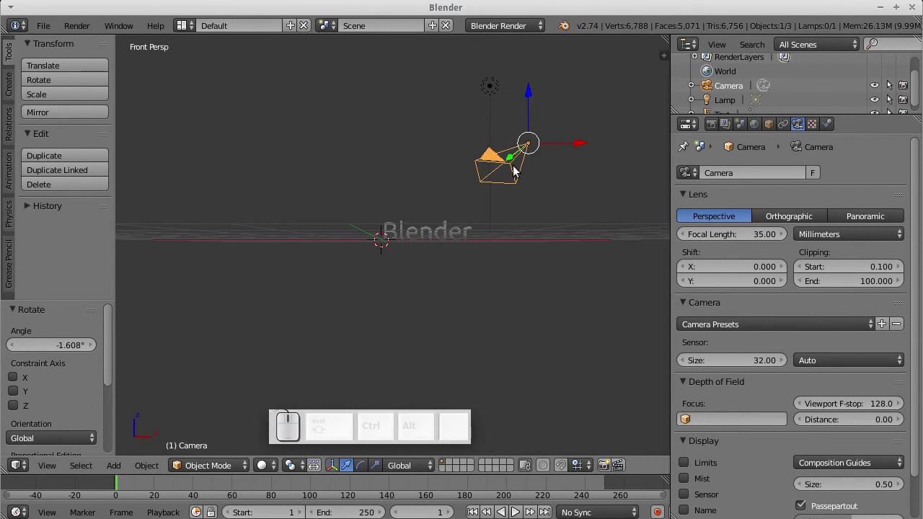
Step: Add a plane at the origin in the top view and scale it by about -7.722 as a ground surface
scroll(503, 183, up, 3)
middle_drag(493, 194, 426, 232)
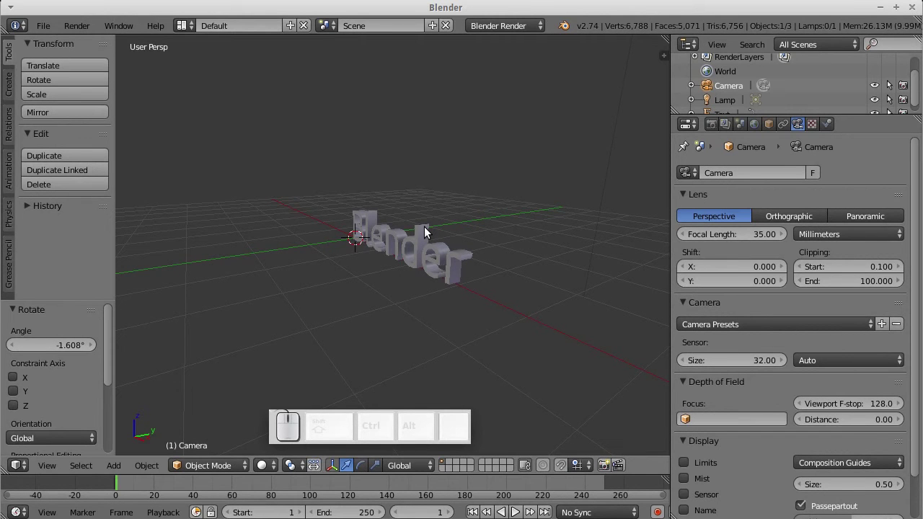
key(KP_7)
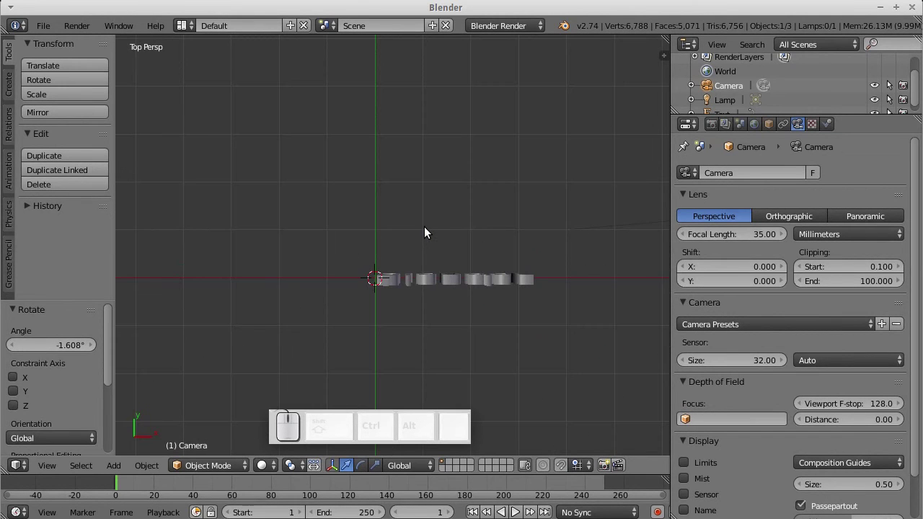
scroll(355, 164, down, 5)
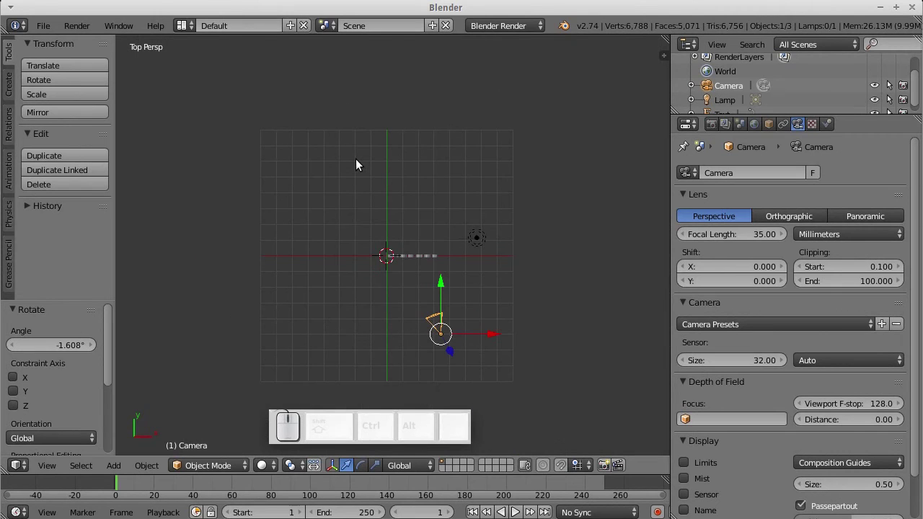
key(shift+a)
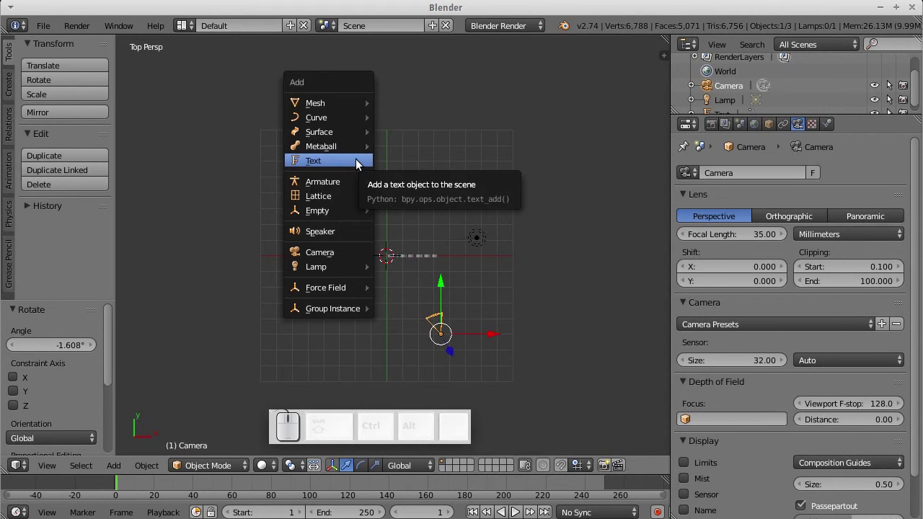
mouse_move(347, 103)
click(384, 102)
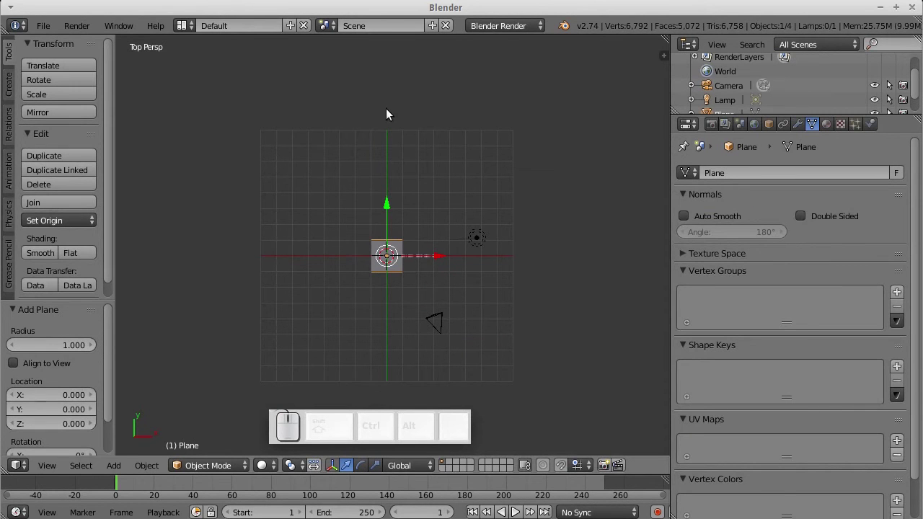
key(s)
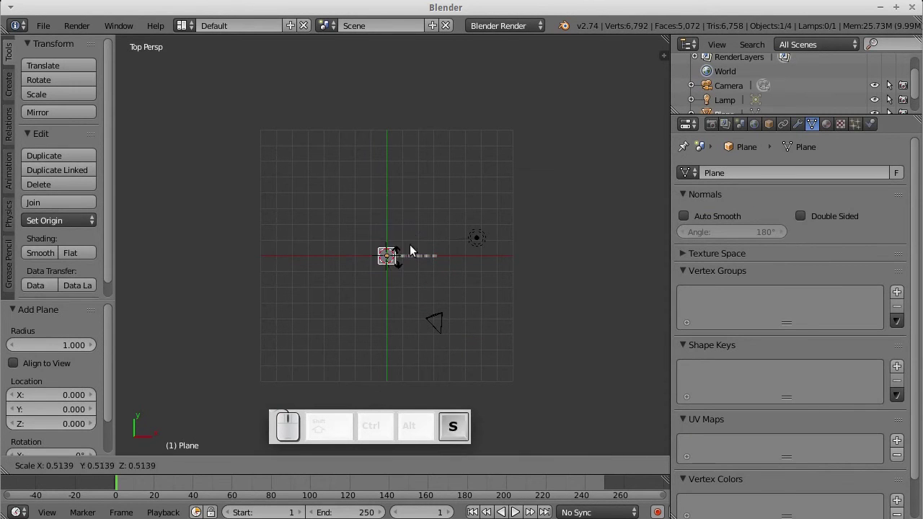
click(546, 120)
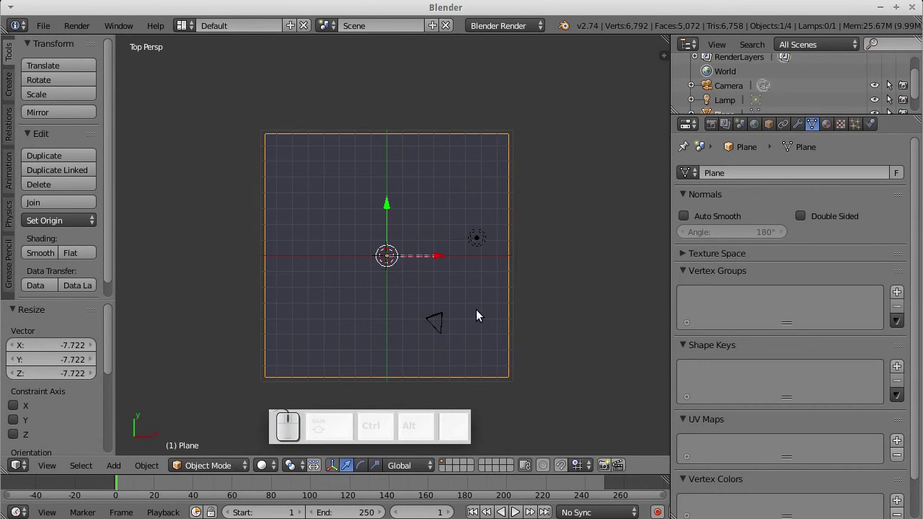
Step: View the scene through the camera, select the text, and switch the render engine to Cycles Render
key(KP_0)
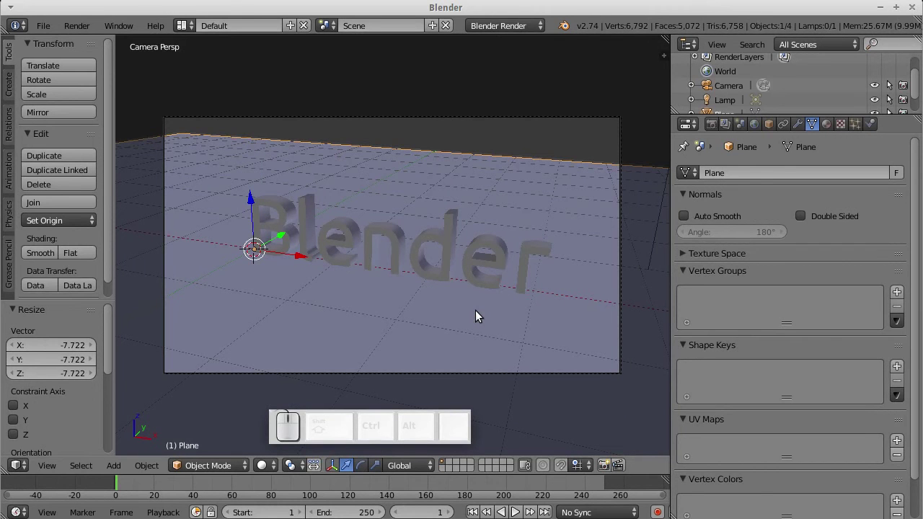
right_click(332, 228)
click(502, 26)
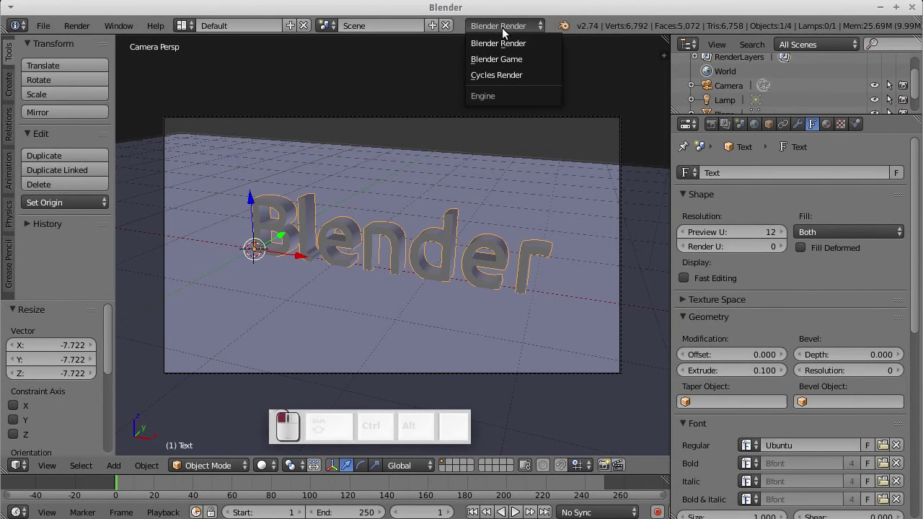
click(495, 70)
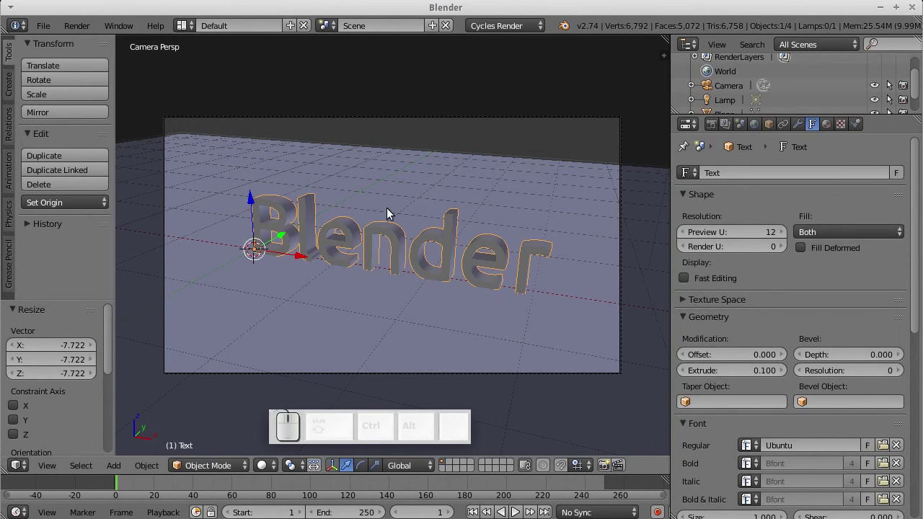
Step: Scale the ground plane by about 4.646 to fill the camera frame, and run a test render
right_click(150, 190)
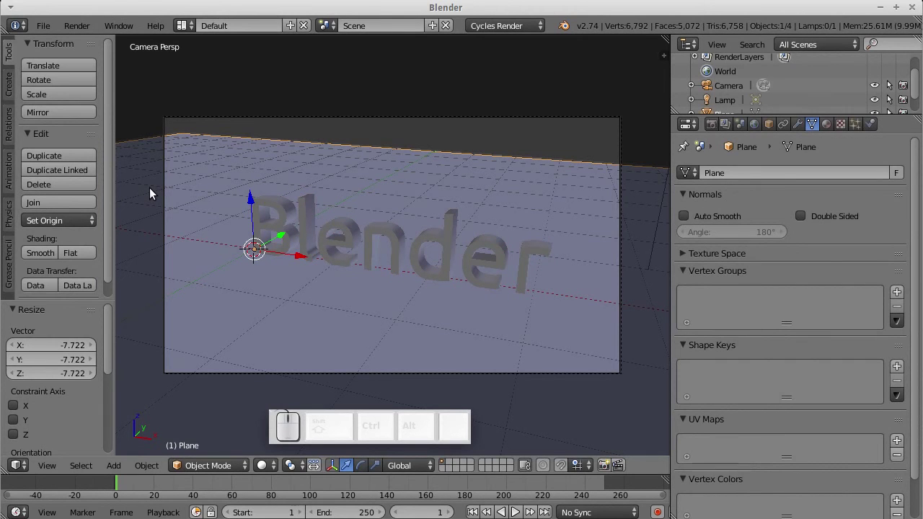
key(s)
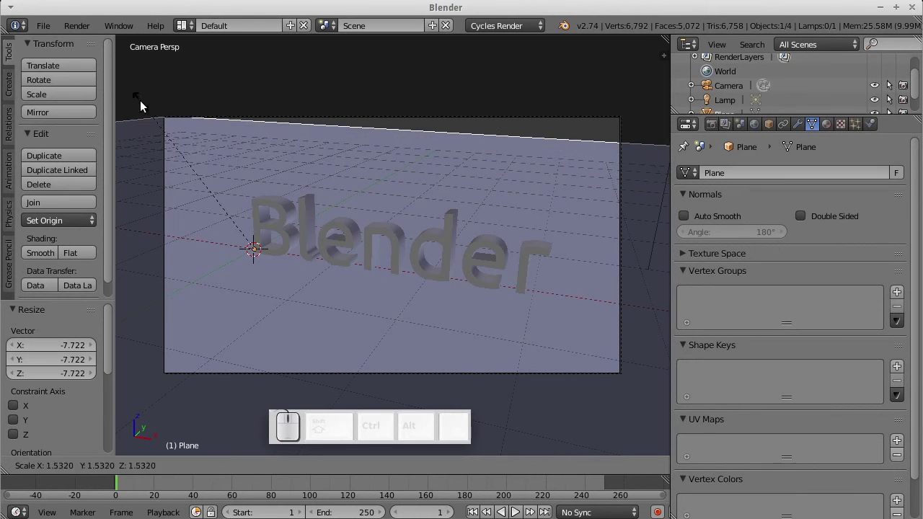
click(495, 187)
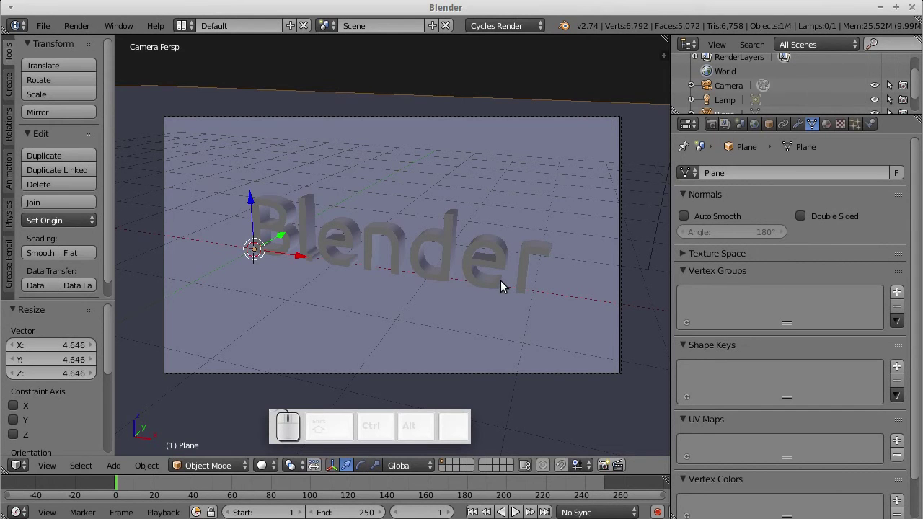
key(F12)
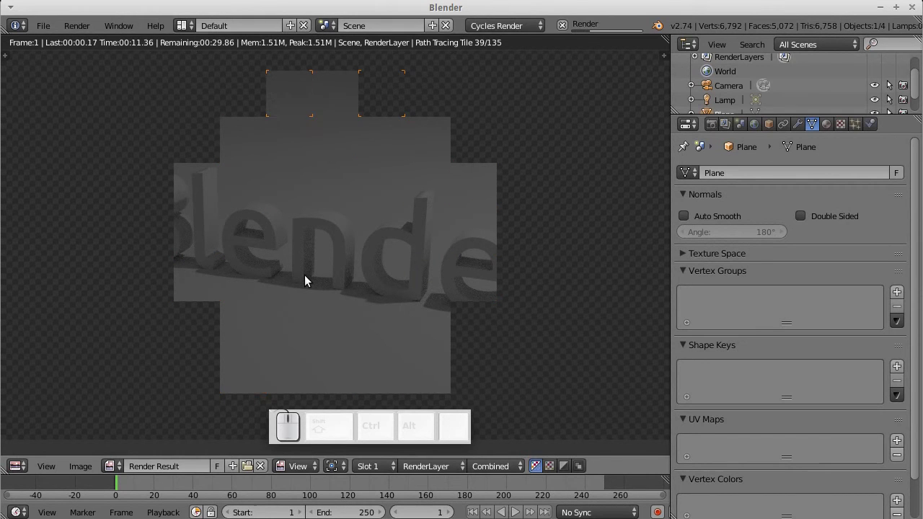
key(Escape)
Step: Move the lamp about -4.325 along Y to the front of the text, and render the scene again
middle_drag(318, 268, 366, 282)
scroll(365, 282, down, 5)
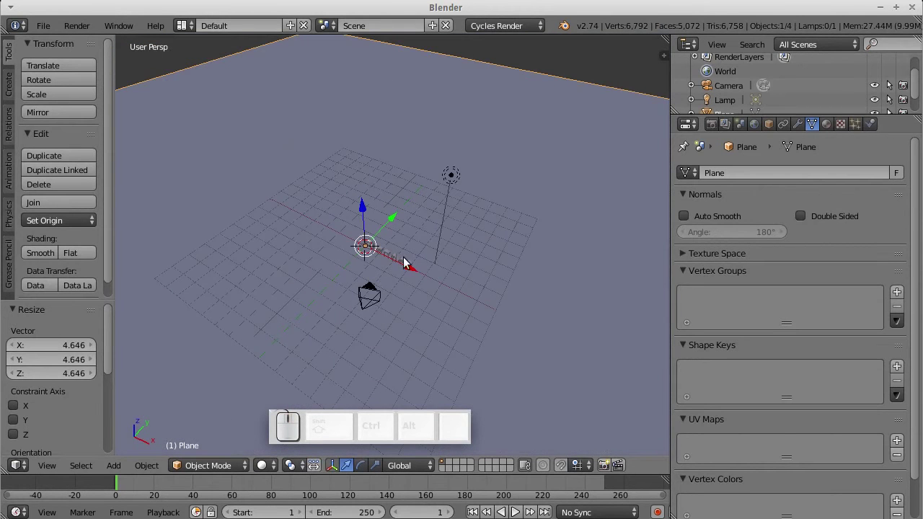
right_click(453, 175)
drag(457, 129, 409, 249)
middle_drag(411, 274, 440, 257)
key(F12)
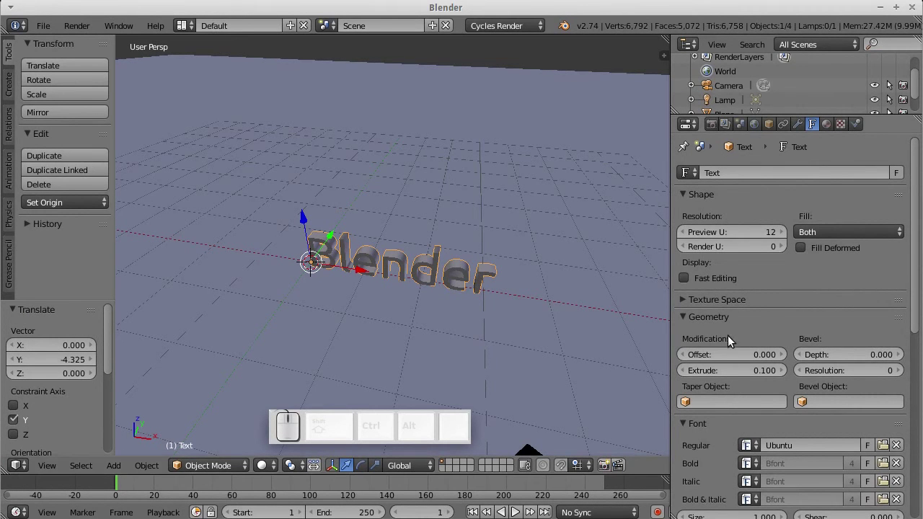
Step: Browse for the text's regular font in the ubuntu-font-family folder and in the home directory's .local/share/fonts folder, and leave the file browser
click(883, 445)
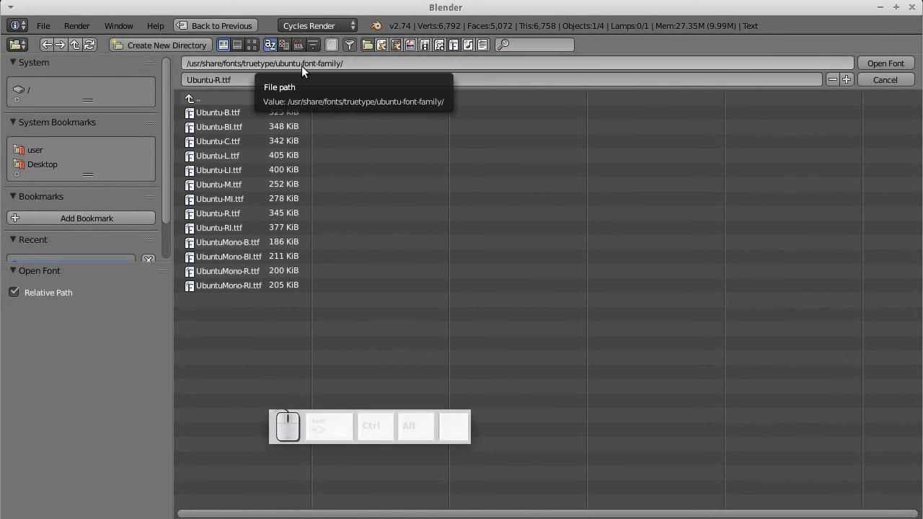
click(76, 44)
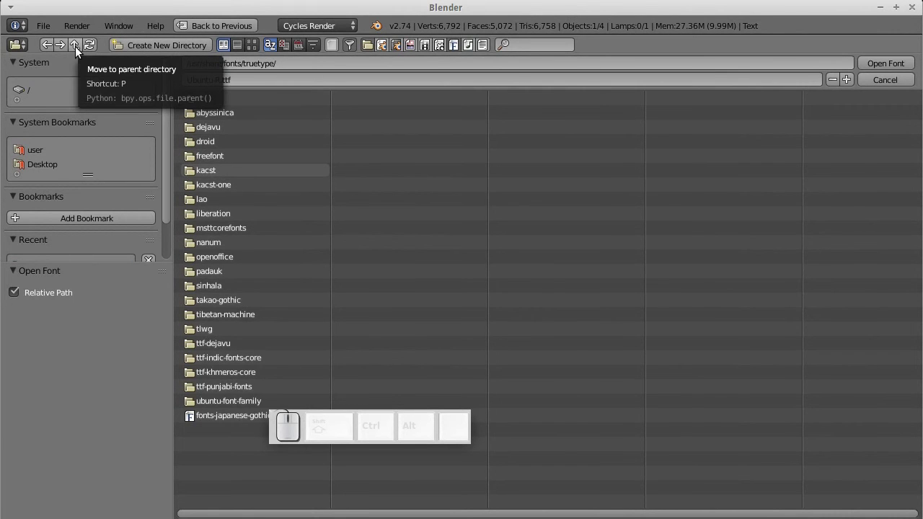
click(34, 150)
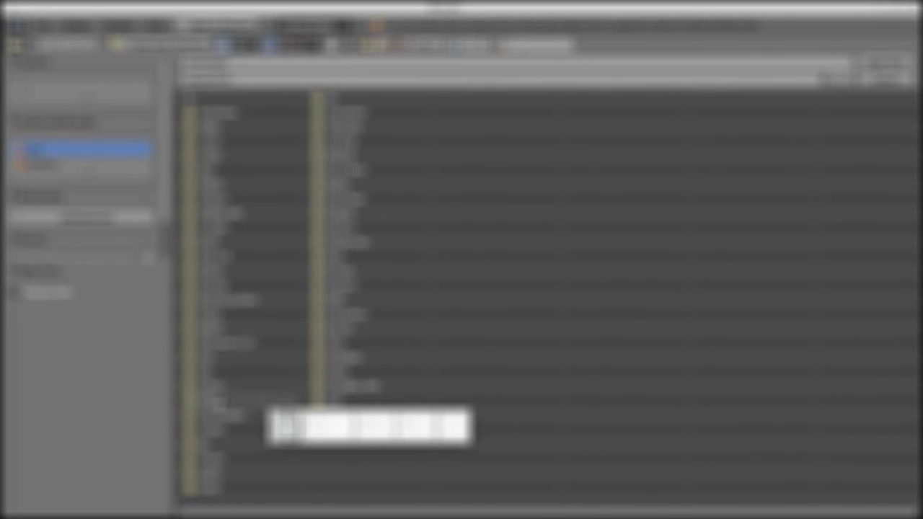
double_click(219, 405)
double_click(206, 113)
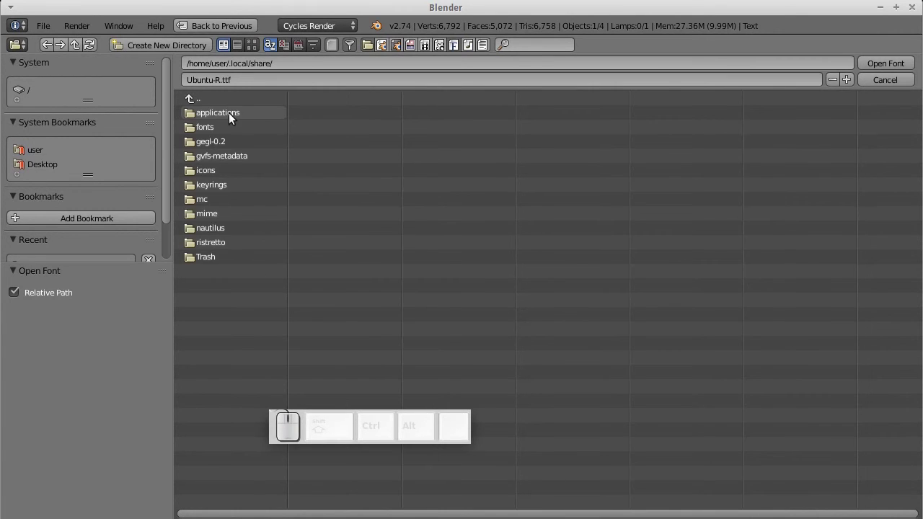
double_click(219, 127)
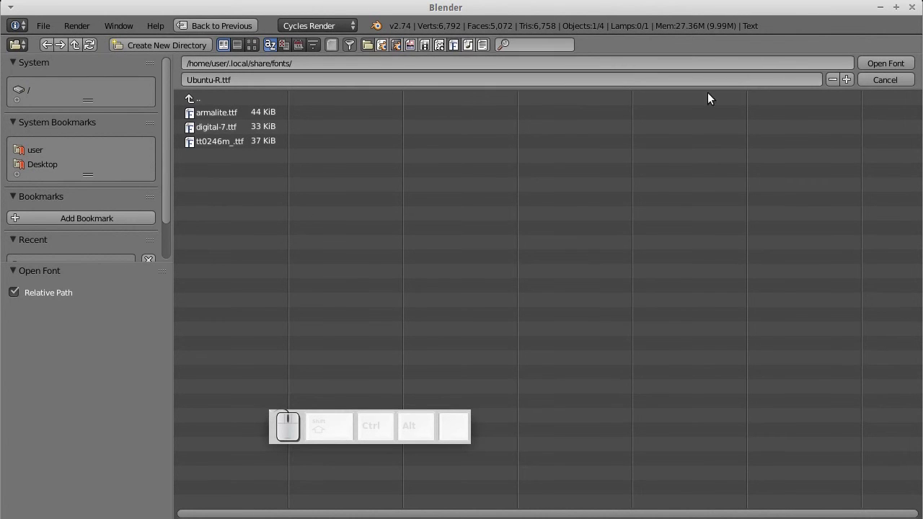
click(884, 63)
Step: Set the "Blender" text's bevel depth to 0.1
middle_drag(456, 328, 490, 300)
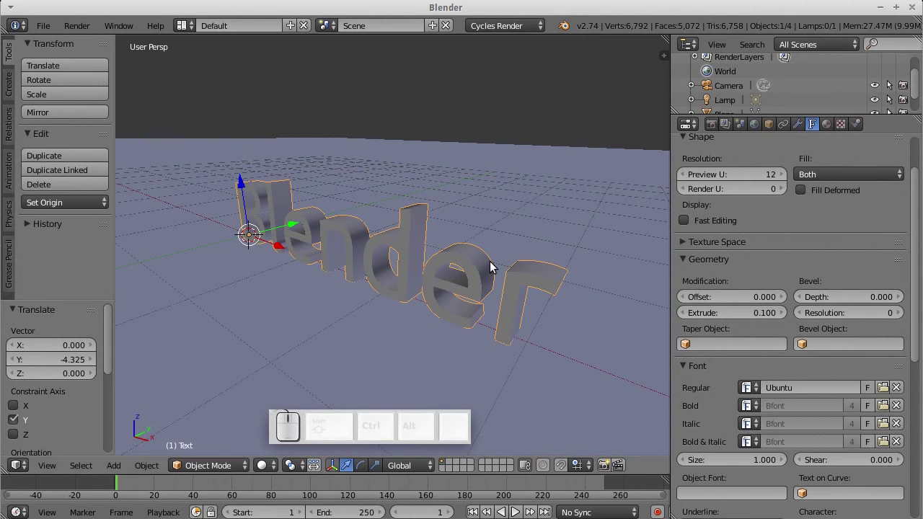
middle_drag(490, 267, 468, 263)
scroll(429, 273, up, 3)
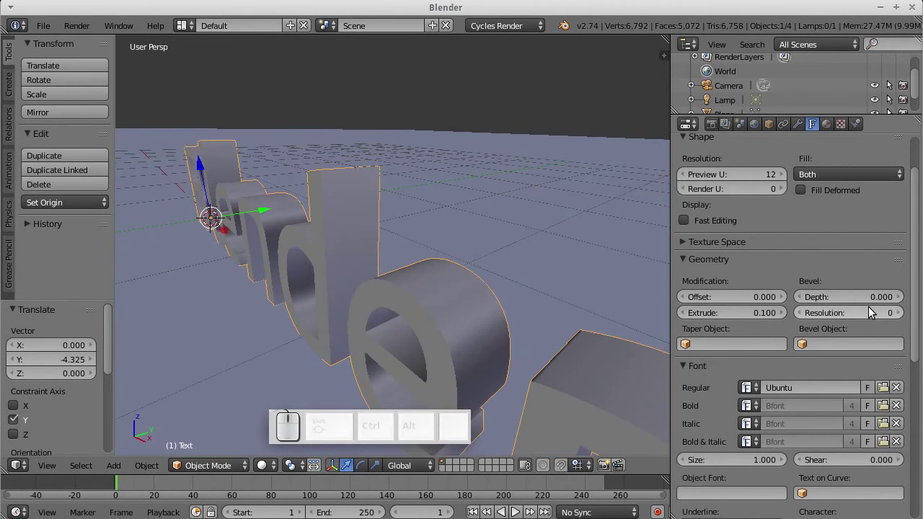
click(885, 297)
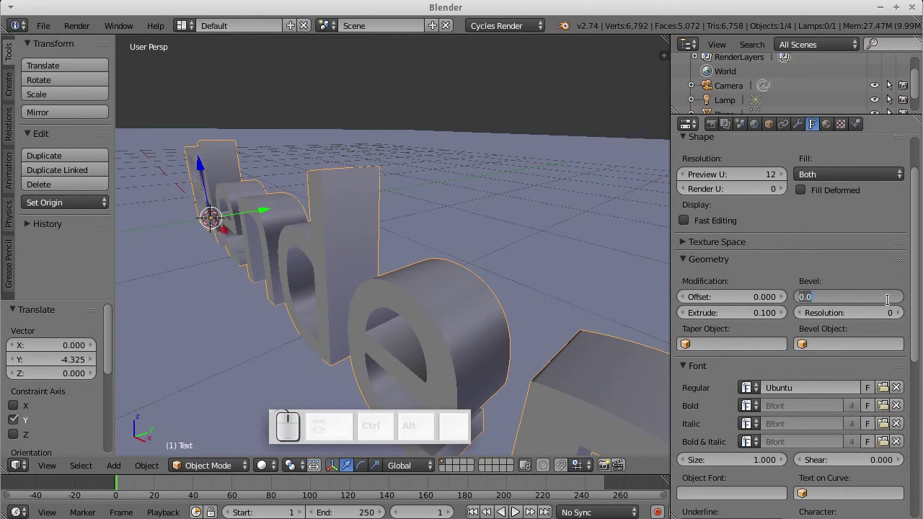
text(0.1)
key(Return)
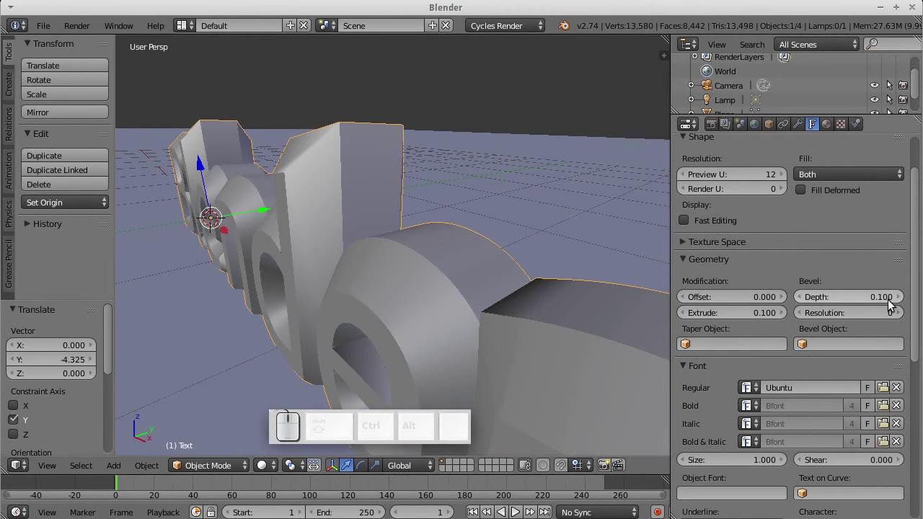
click(888, 298)
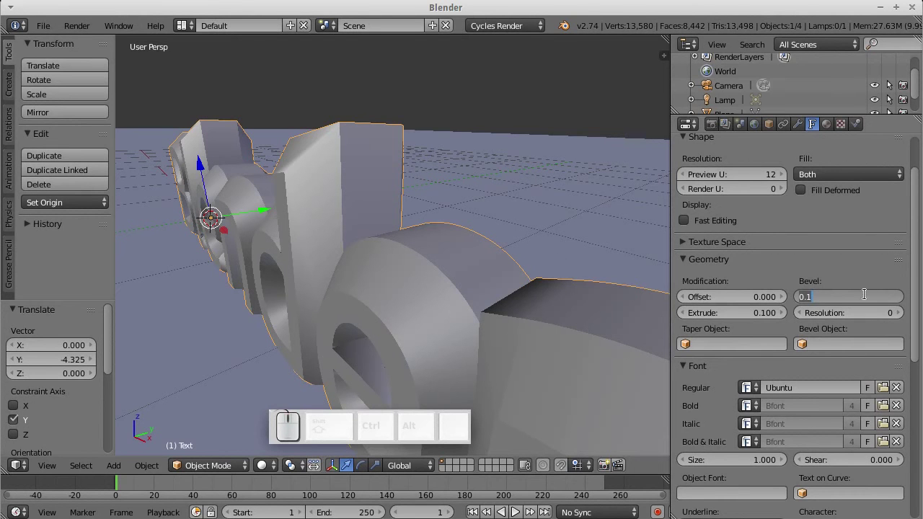
key(Return)
Step: Inspect the beveled letters and reduce the text's bevel depth to 0.01
middle_drag(562, 289, 481, 275)
scroll(480, 270, down, 8)
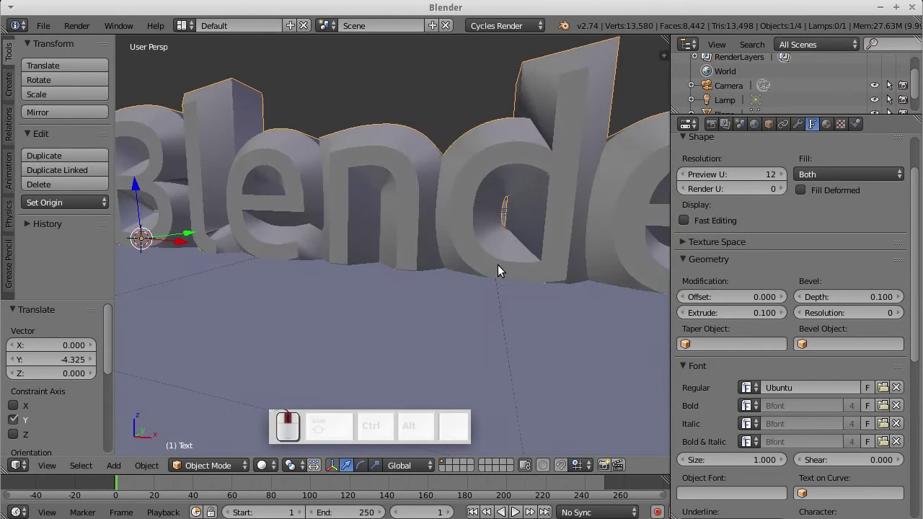
scroll(477, 283, up, 4)
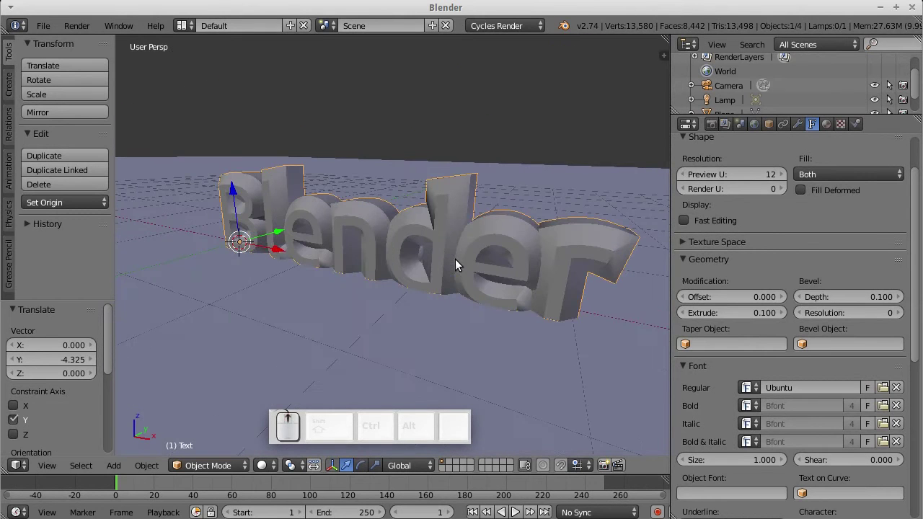
click(837, 297)
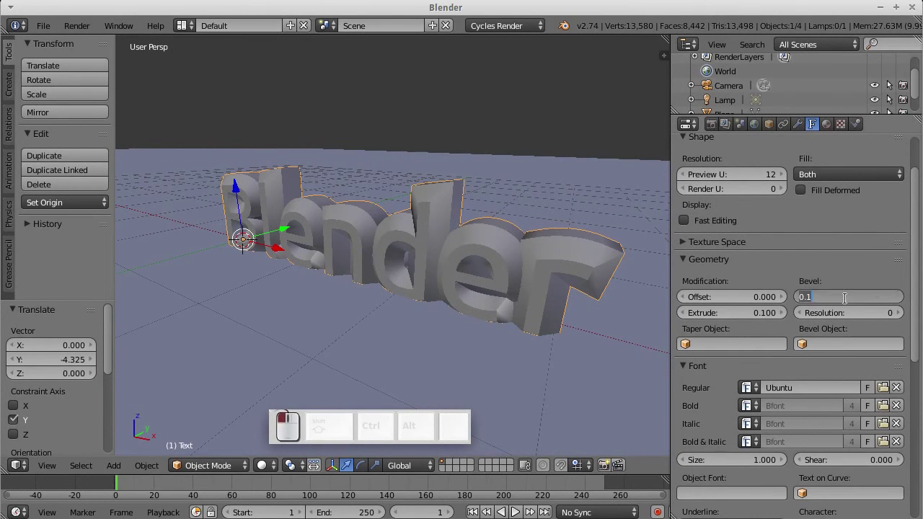
text(0.0)
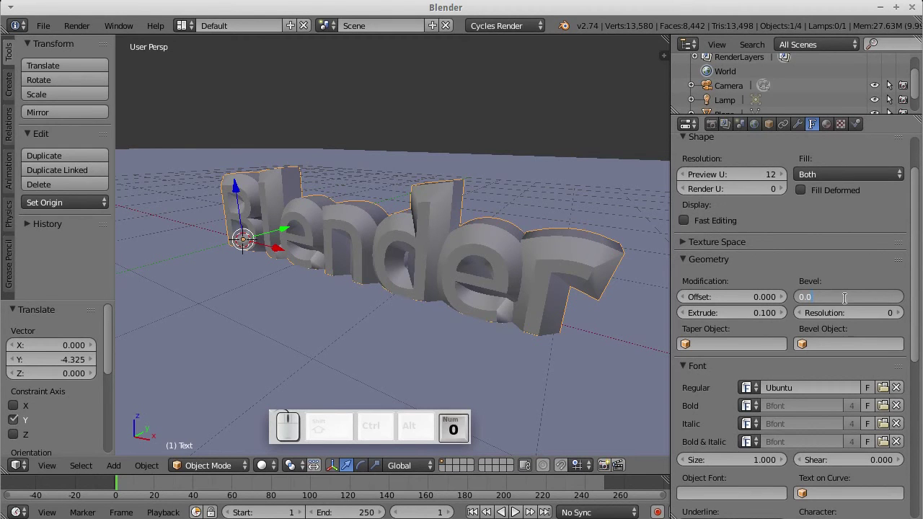
text(1)
key(Return)
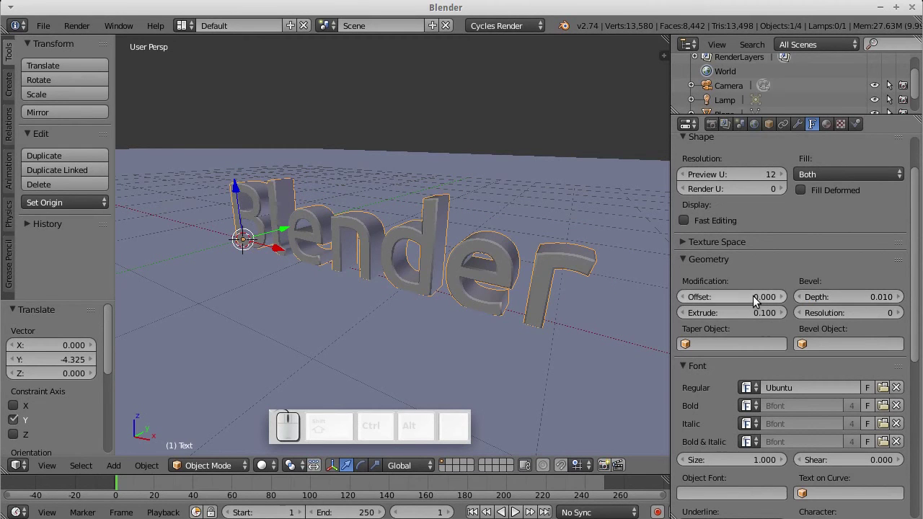
Step: Set the "Blender" text's bevel depth to 0.03 and its bevel resolution to 3
click(872, 297)
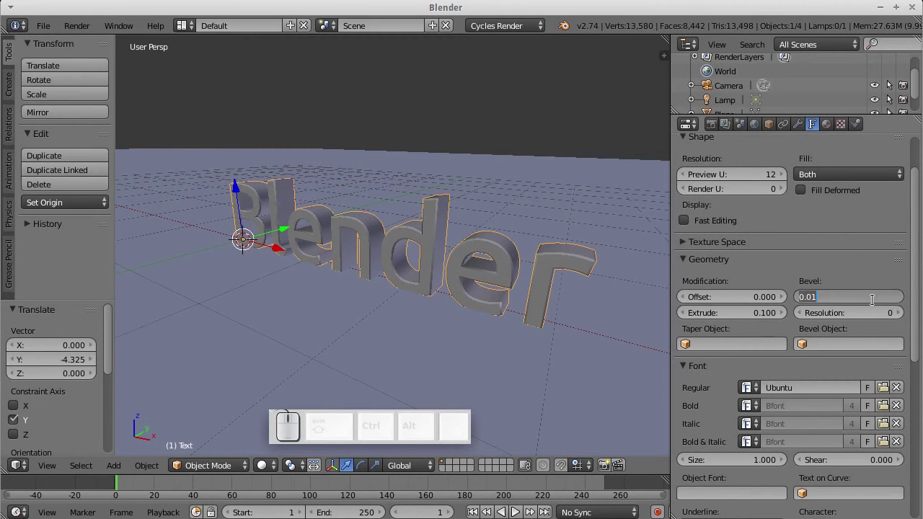
text(0.03)
key(Return)
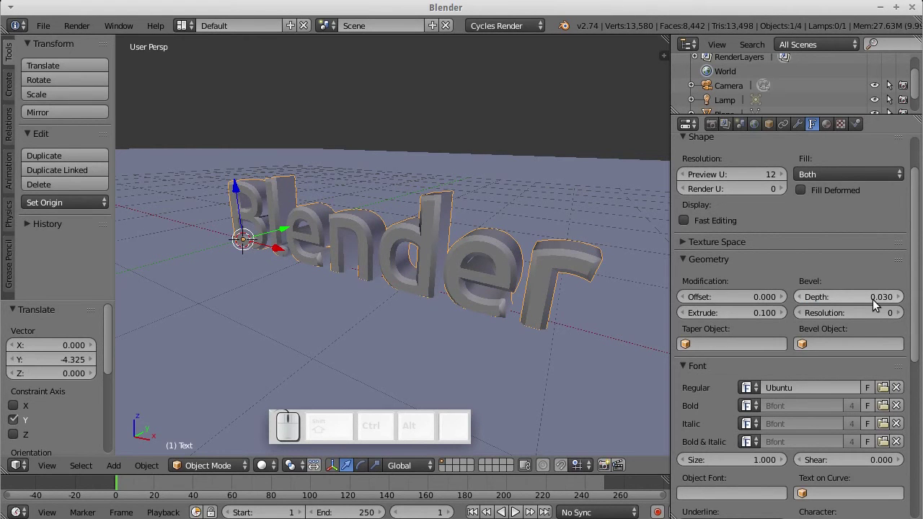
click(897, 313)
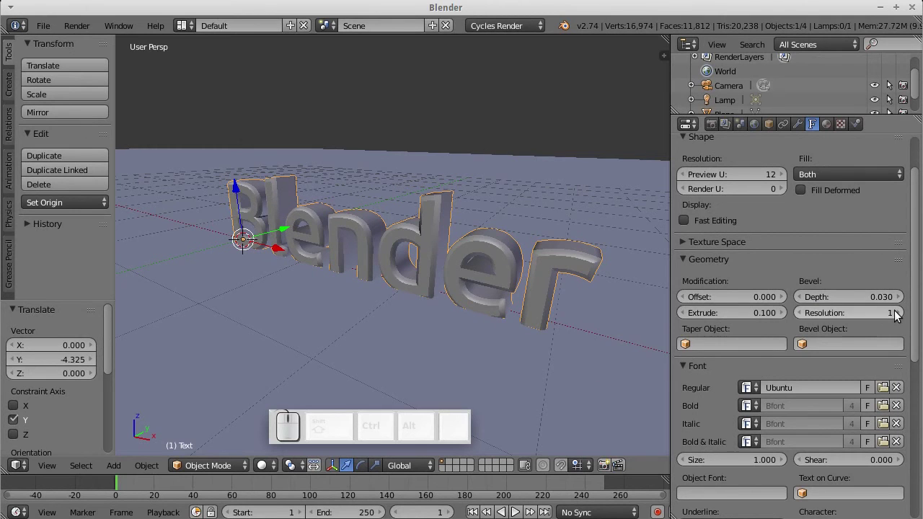
click(897, 312)
middle_drag(663, 309, 406, 275)
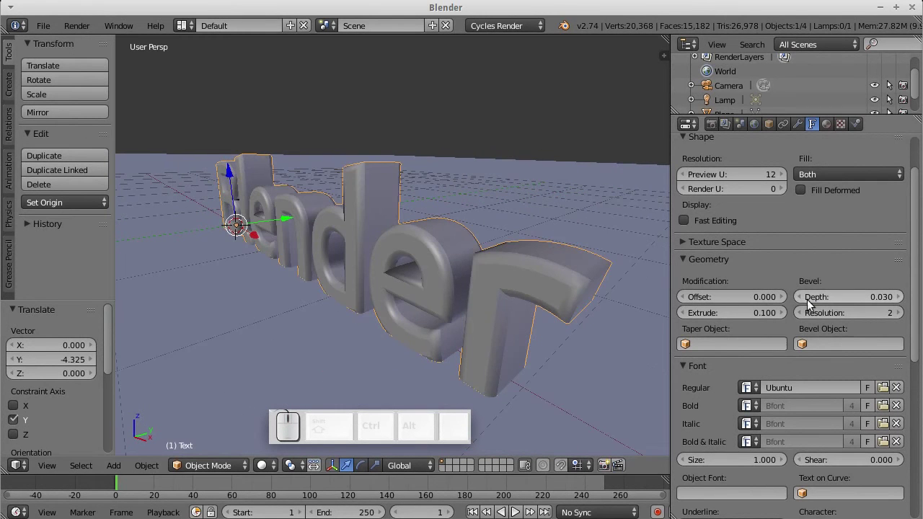
click(894, 312)
middle_drag(561, 298, 471, 241)
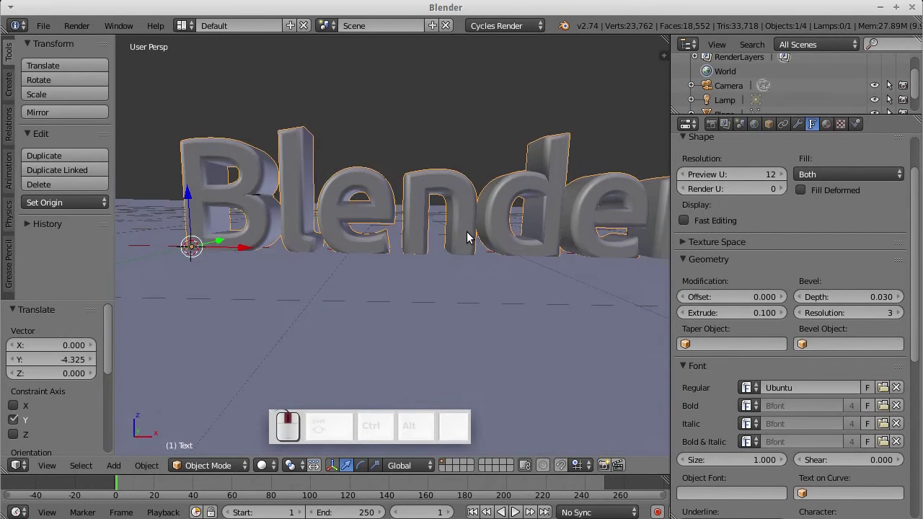
Step: Raise the text about 0.02 along Z so it sits on the plane, and return to the camera view
middle_drag(397, 240, 509, 256)
click(196, 207)
drag(195, 207, 195, 204)
middle_drag(285, 216, 234, 199)
drag(204, 176, 206, 174)
middle_drag(214, 173, 382, 211)
scroll(432, 209, down, 4)
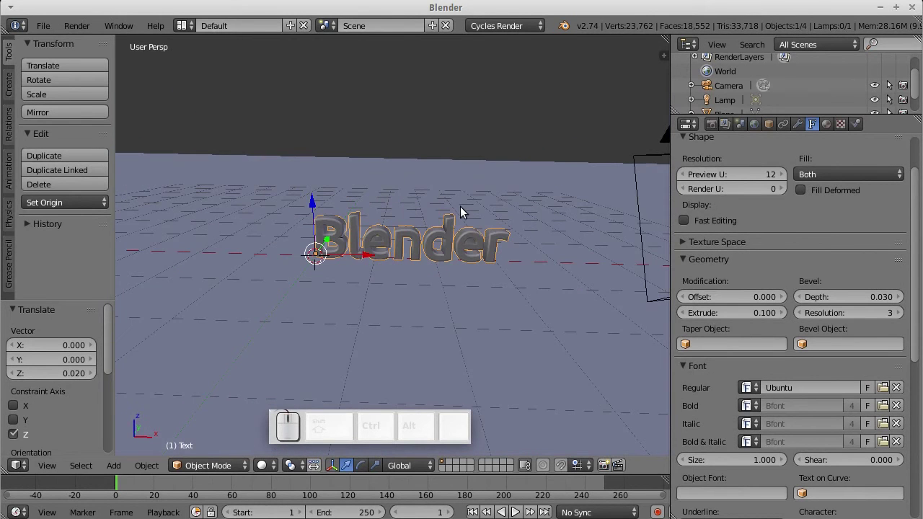
key(KP_0)
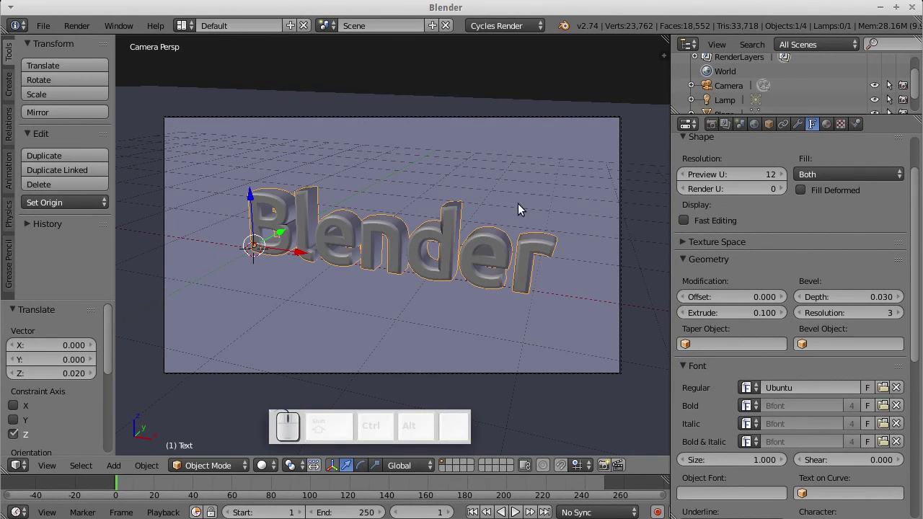
Step: Create a new material on the ground plane and make its surface a Mix Shader
right_click(203, 232)
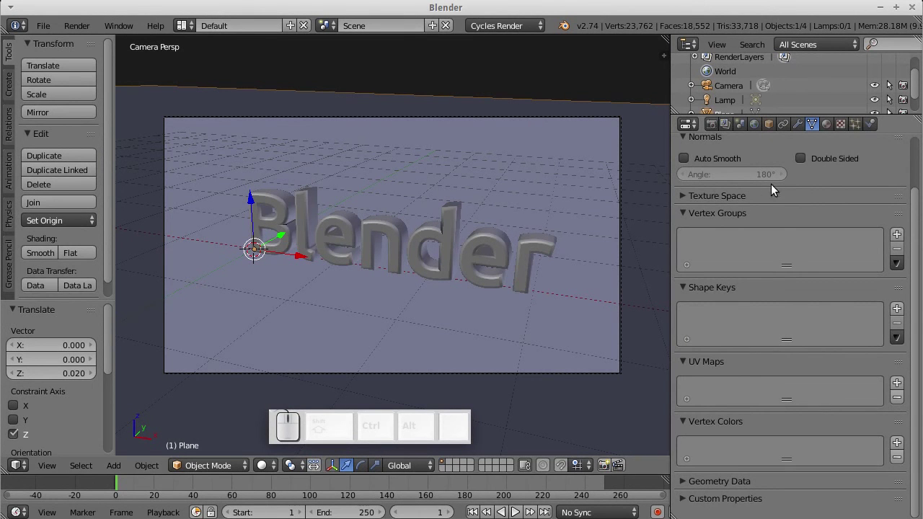
click(824, 126)
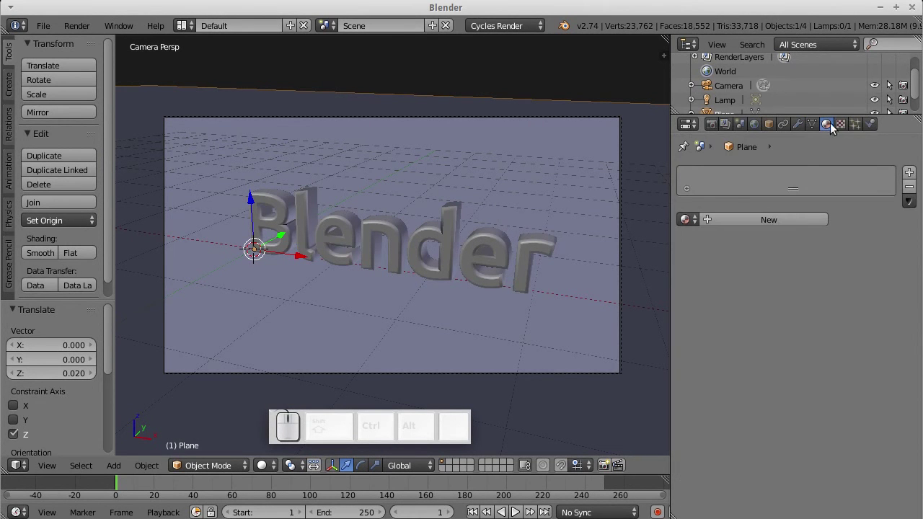
click(791, 220)
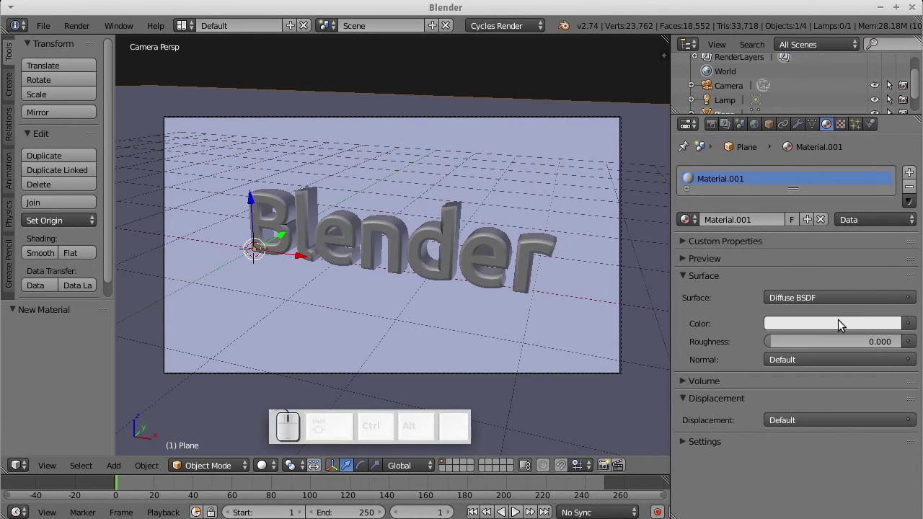
click(814, 298)
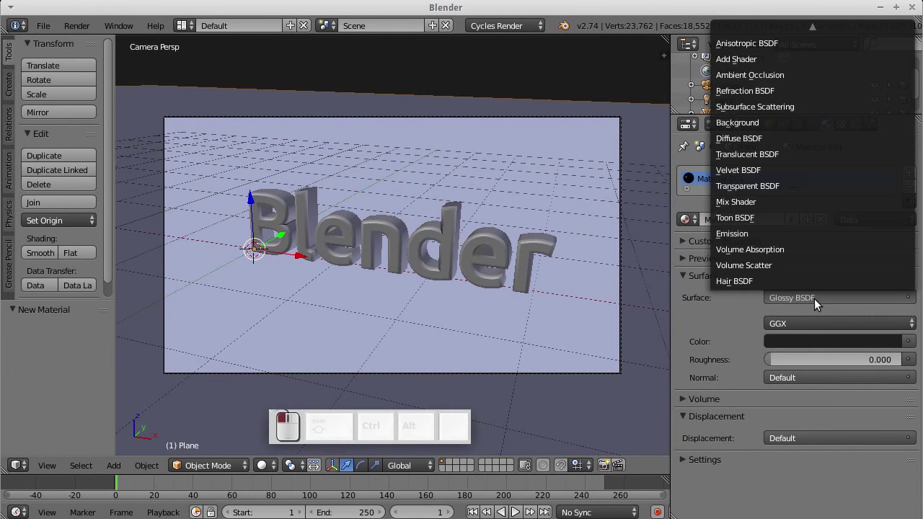
click(761, 202)
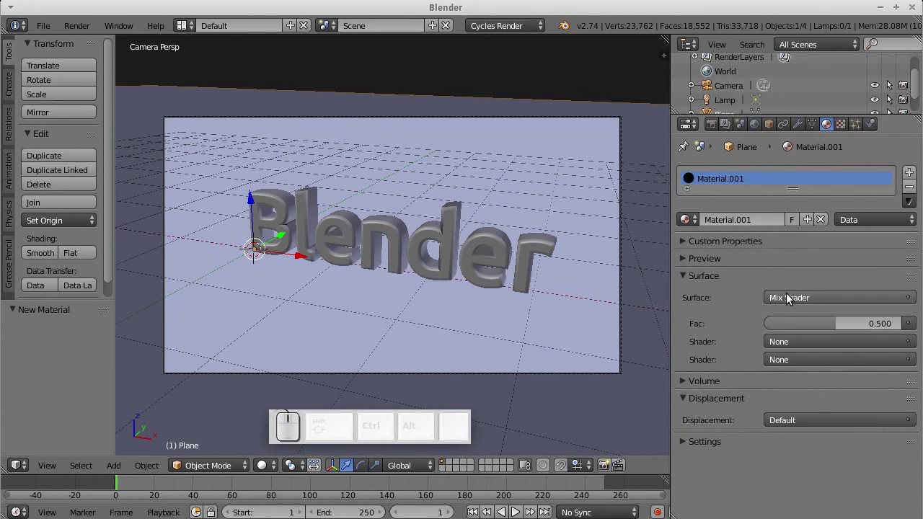
Step: Use a Diffuse BSDF as the plane material's first mixed shader and darken its colour to dark grey
click(786, 342)
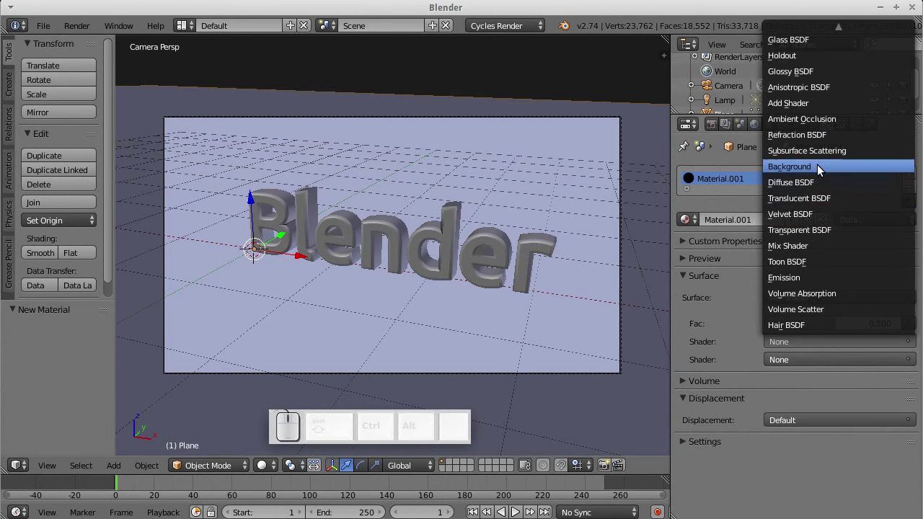
click(809, 182)
click(814, 358)
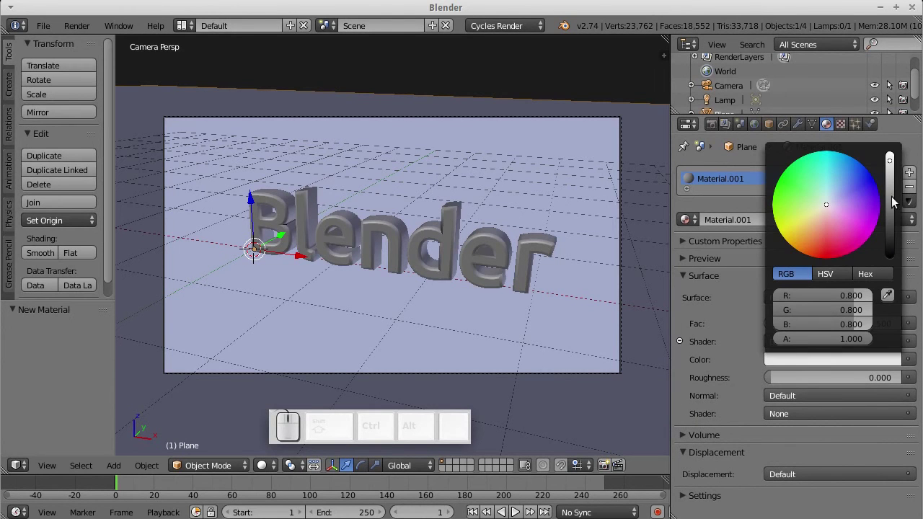
drag(890, 162, 891, 246)
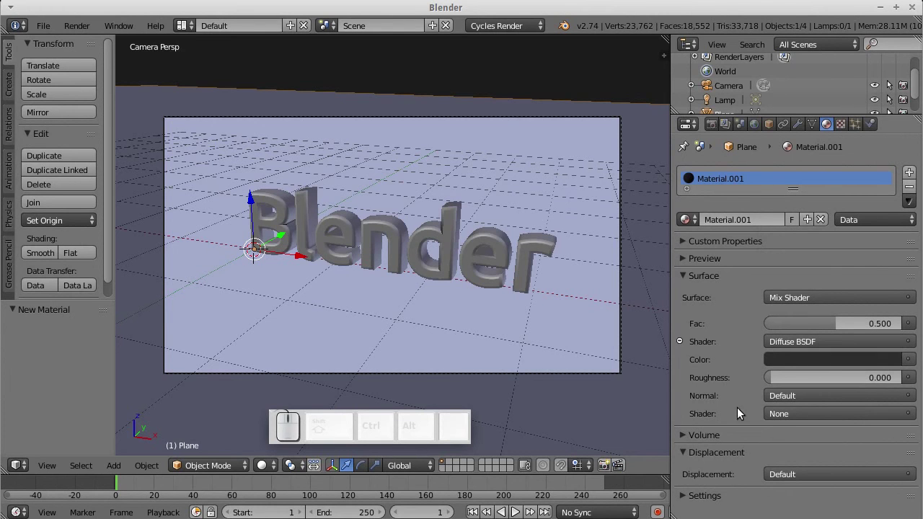
Step: Use a Glossy BSDF as the plane material's second mixed shader, and test-render the scene
click(799, 411)
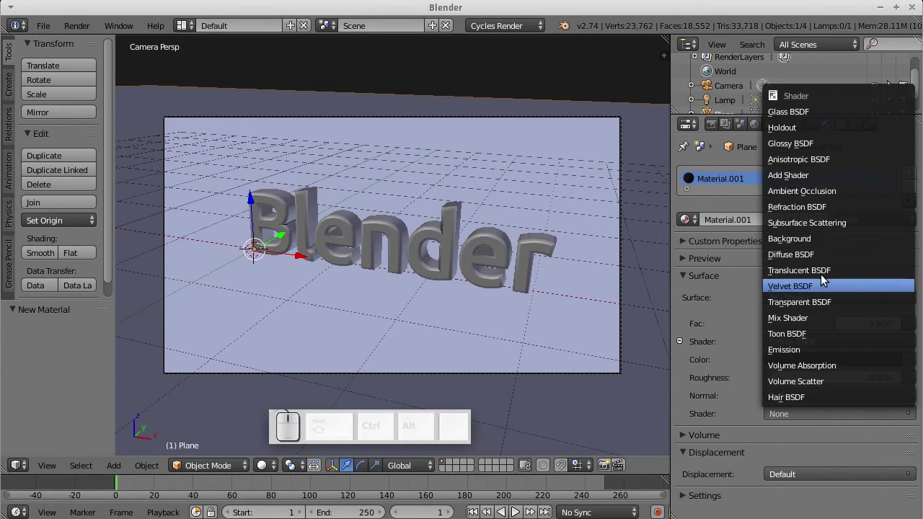
click(813, 146)
scroll(723, 346, down, 2)
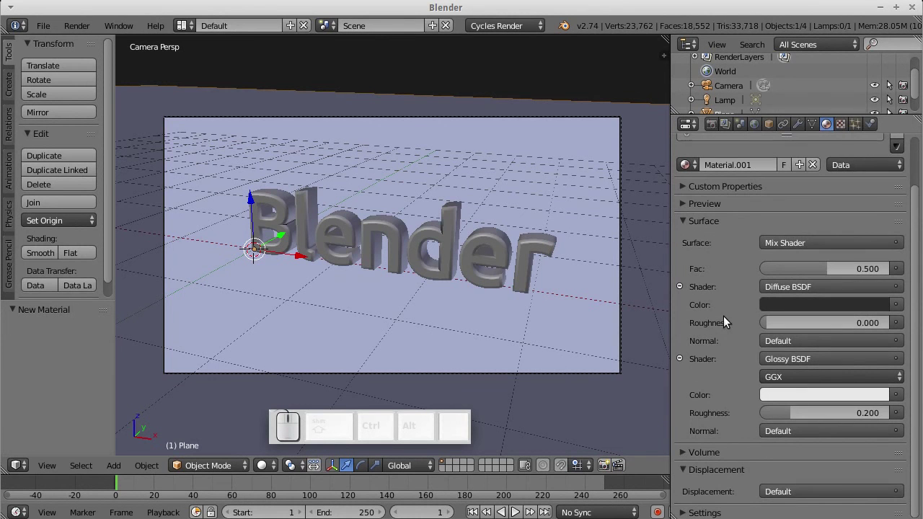
key(F12)
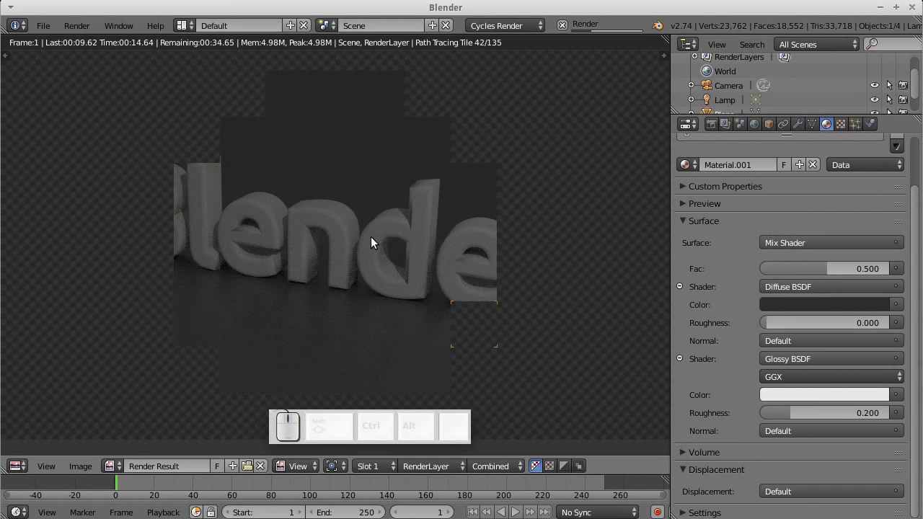
key(Escape)
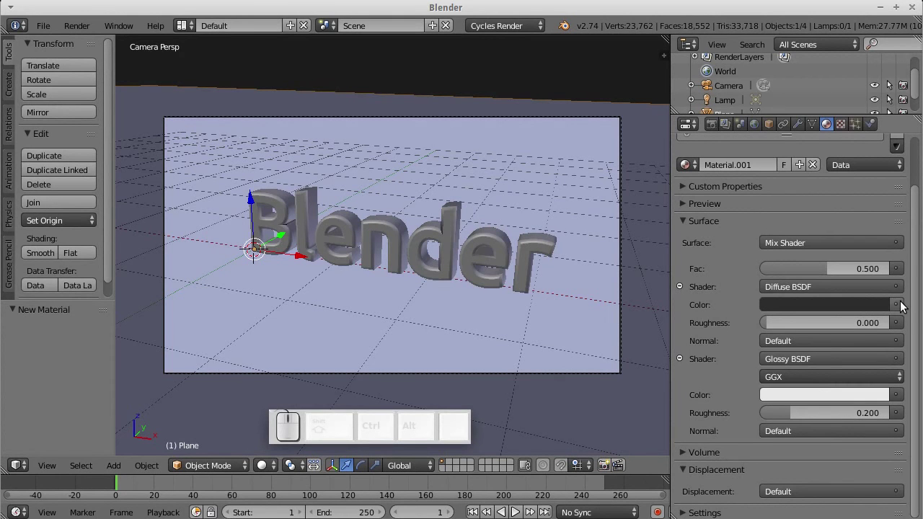
Step: Darken the plane material's diffuse colour to black and test-render the scene again
click(873, 304)
drag(878, 185, 878, 203)
click(600, 383)
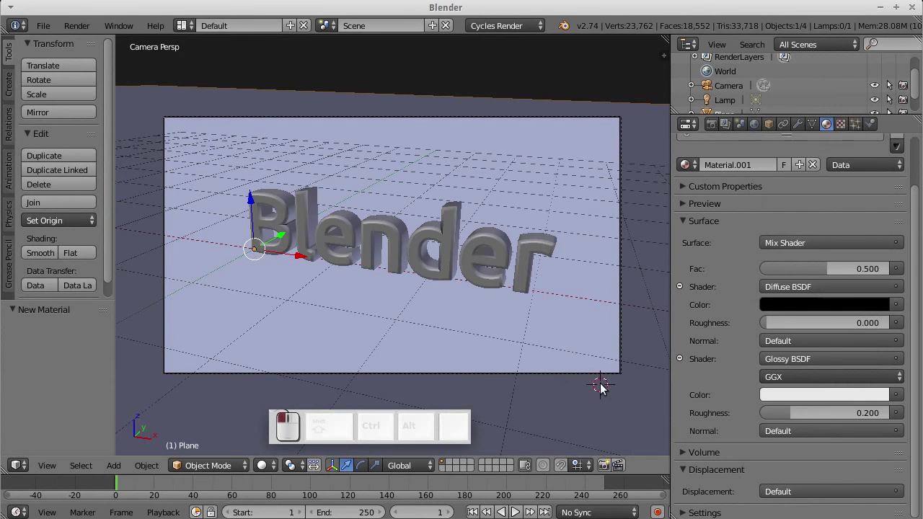
key(F12)
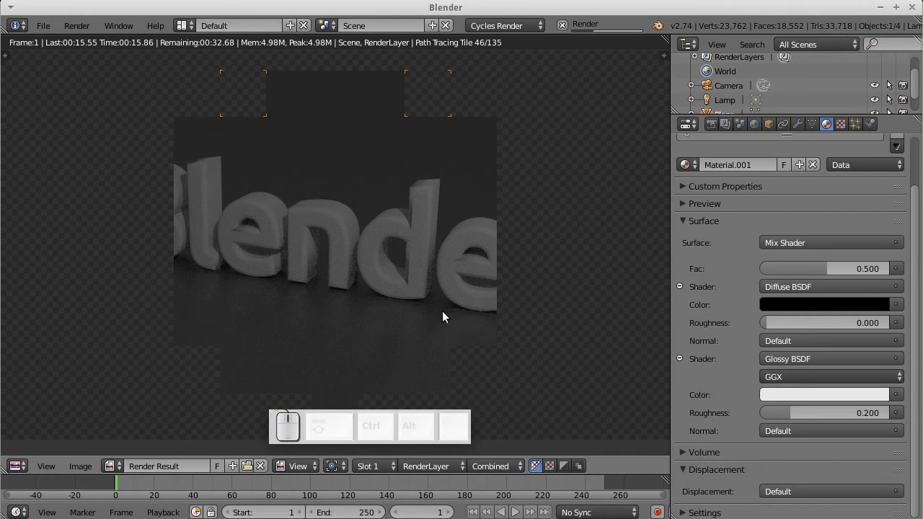
key(Escape)
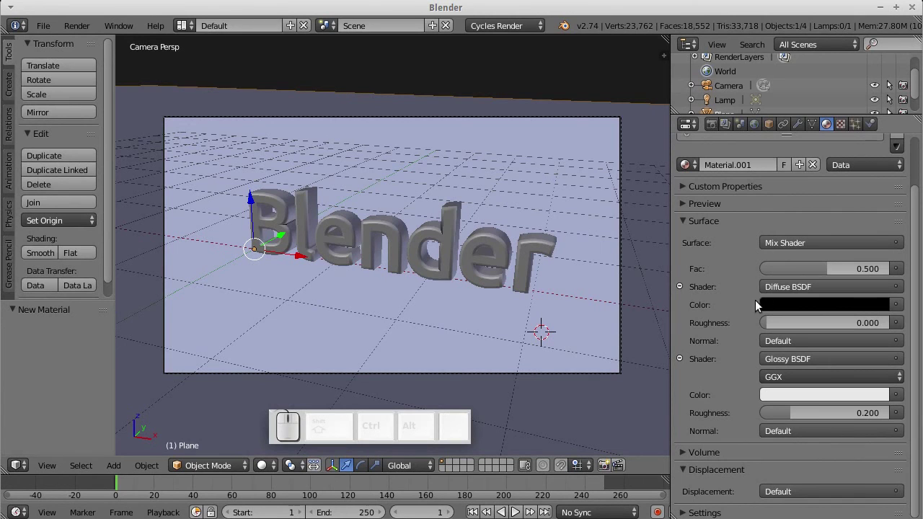
Step: Raise the plane material's mix factor to about 0.787 and render the scene
drag(827, 269, 862, 269)
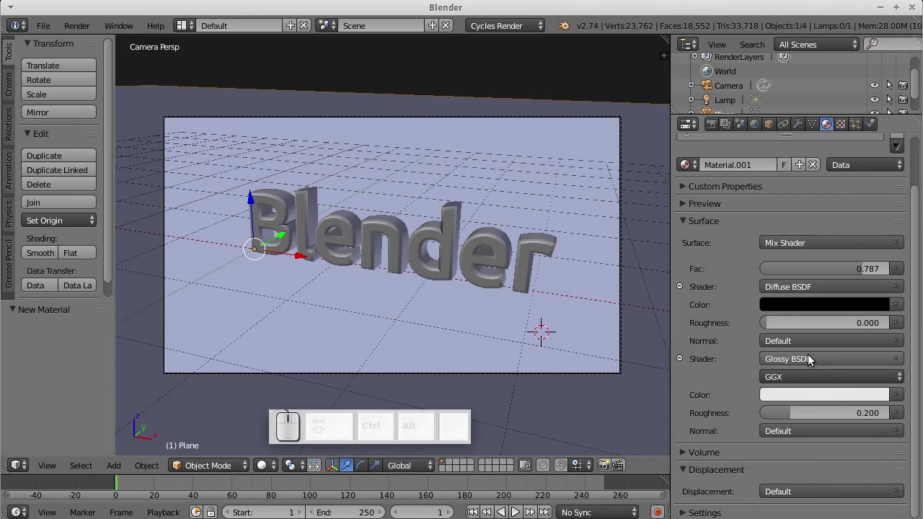
key(F12)
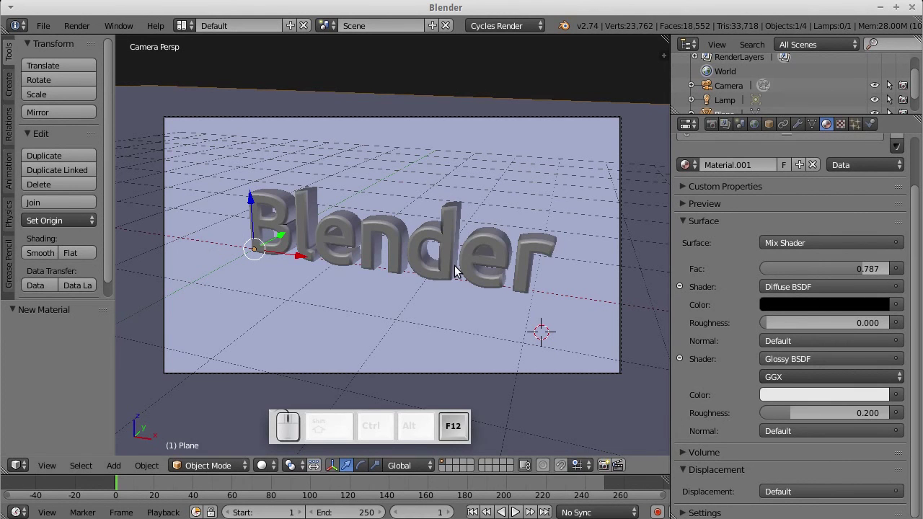
Step: Create a new material on the "Blender" text and make its surface a Mix Shader
right_click(454, 267)
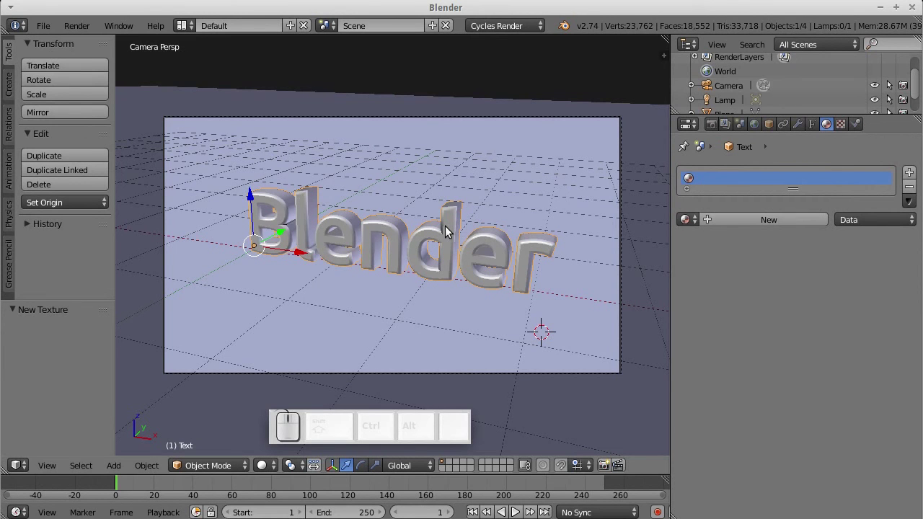
click(712, 215)
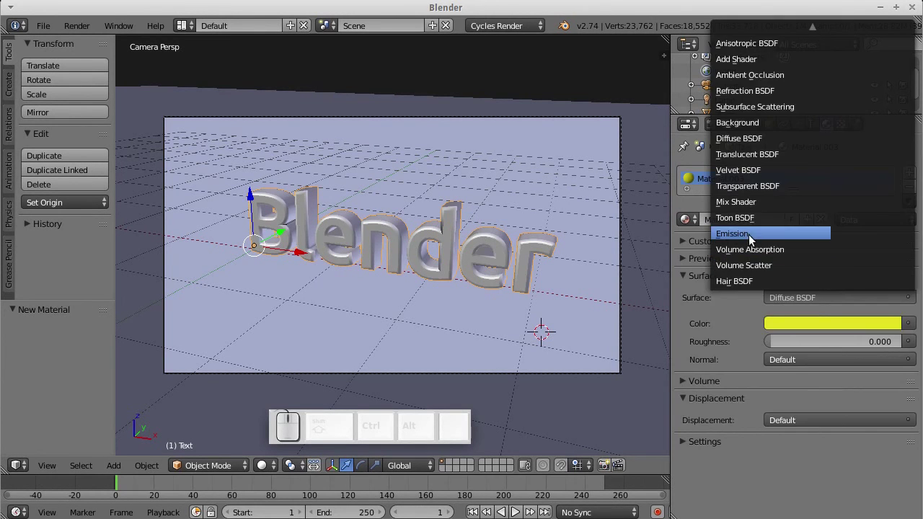
click(753, 202)
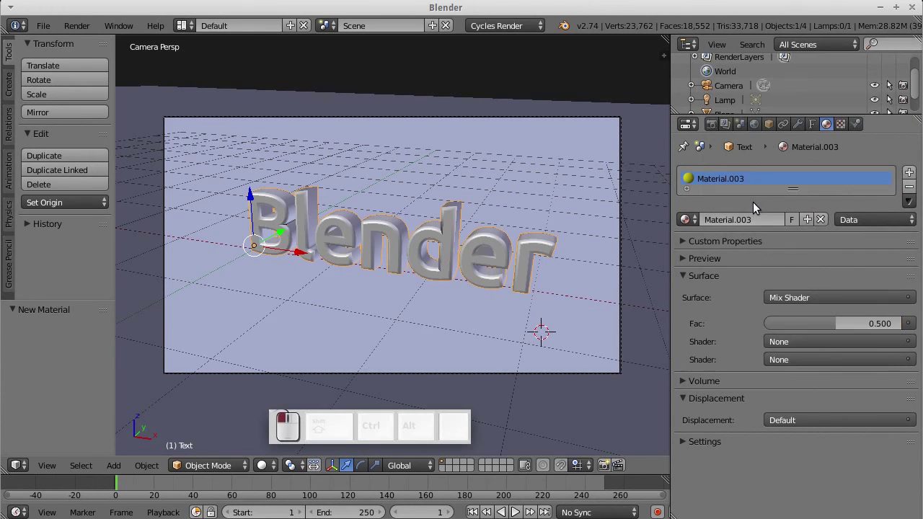
Step: Use a Diffuse BSDF as the text material's first mixed shader and colour it bright yellow
click(804, 344)
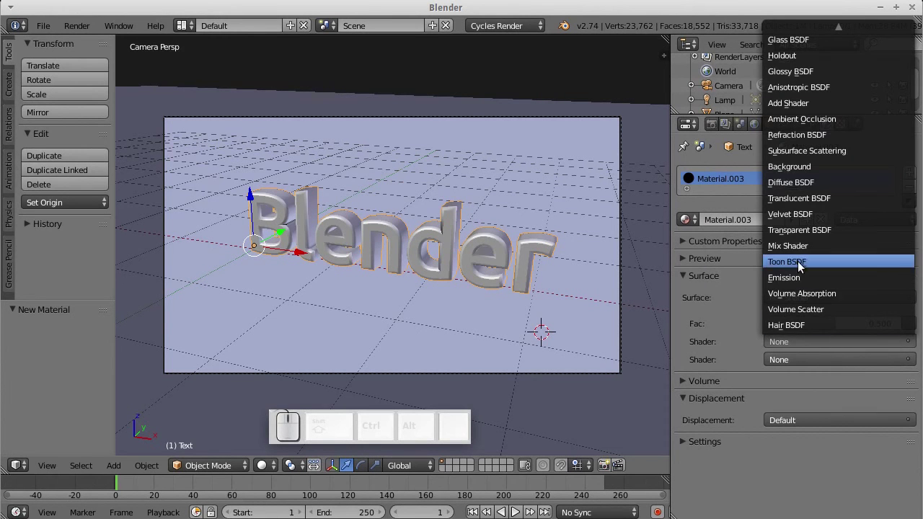
click(799, 184)
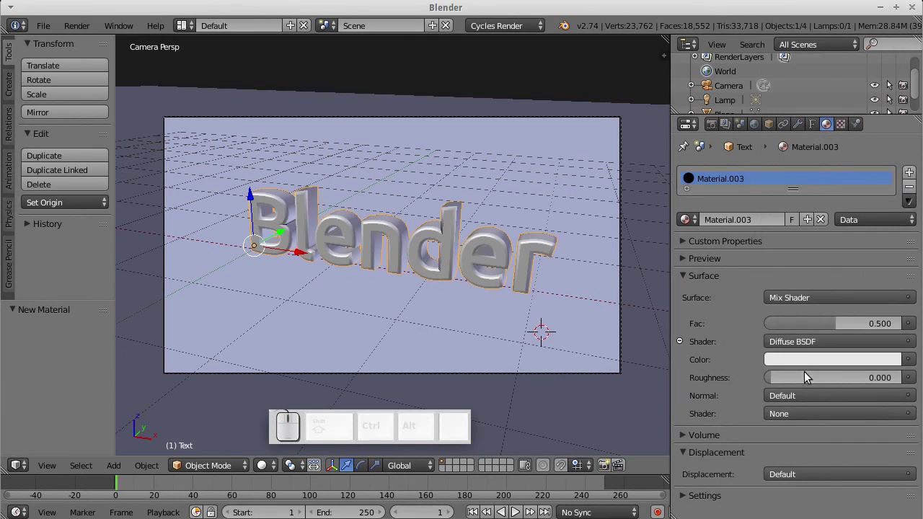
click(806, 360)
drag(826, 209, 783, 228)
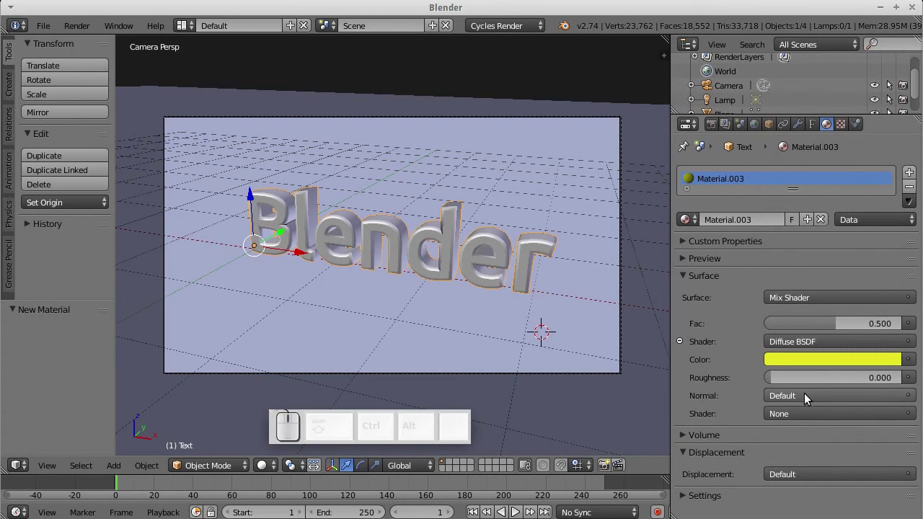
Step: Use a Glossy BSDF as the text material's second mixed shader and show the material's preview
click(787, 416)
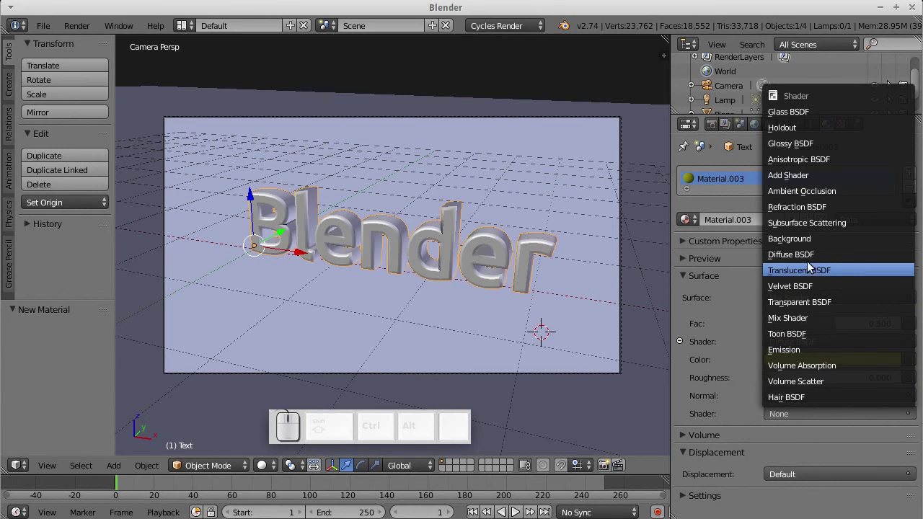
click(793, 143)
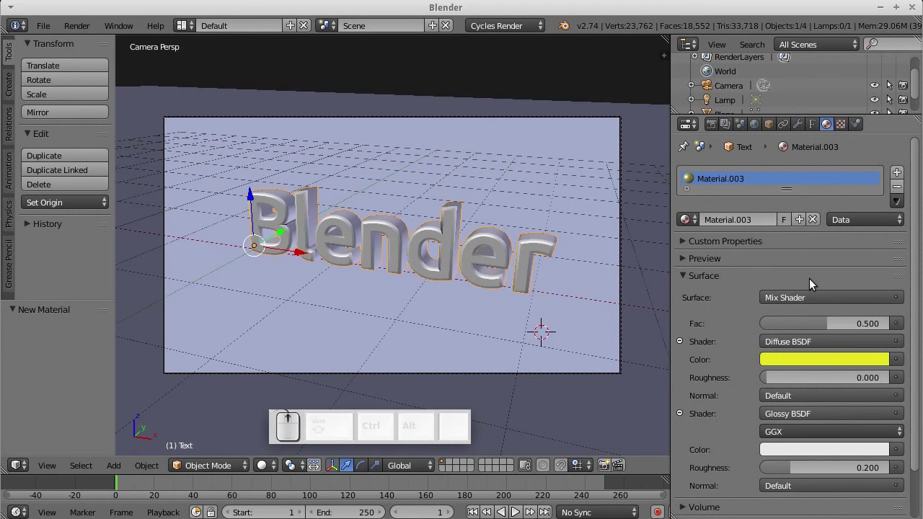
click(695, 258)
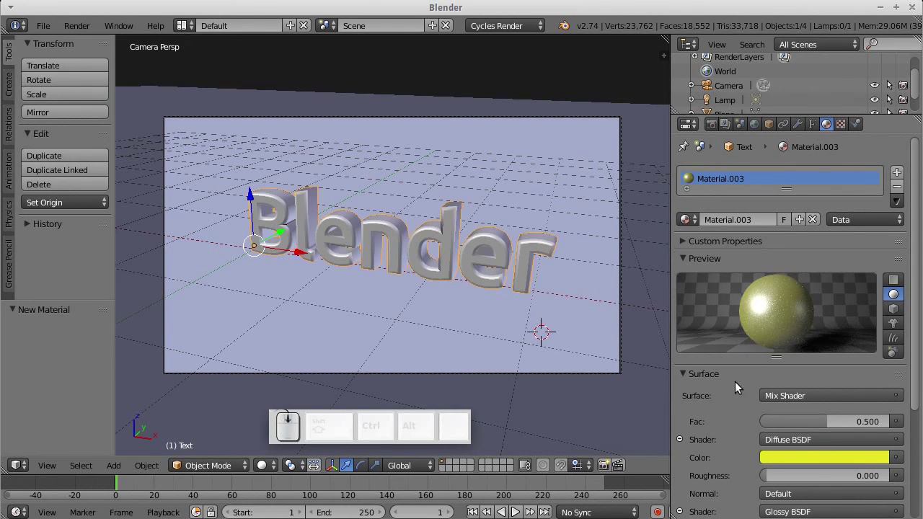
scroll(736, 365, down, 2)
scroll(745, 360, down, 3)
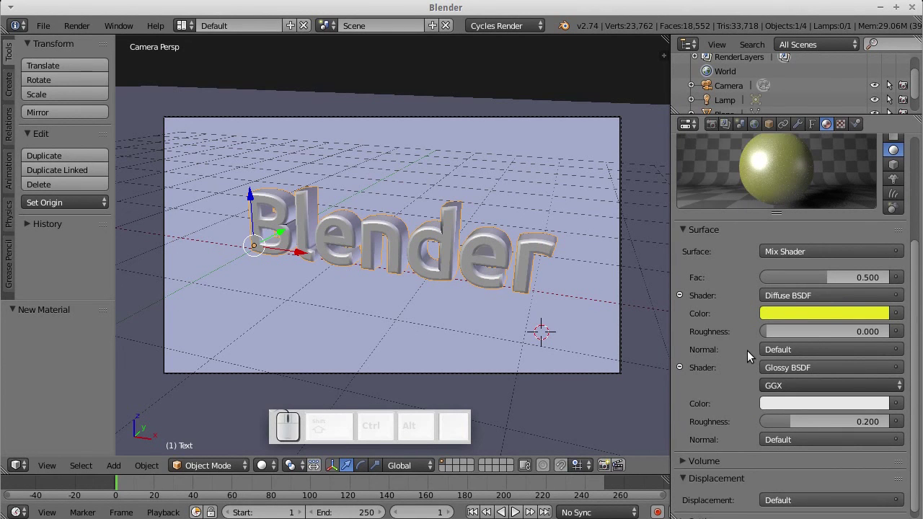
scroll(747, 350, up, 1)
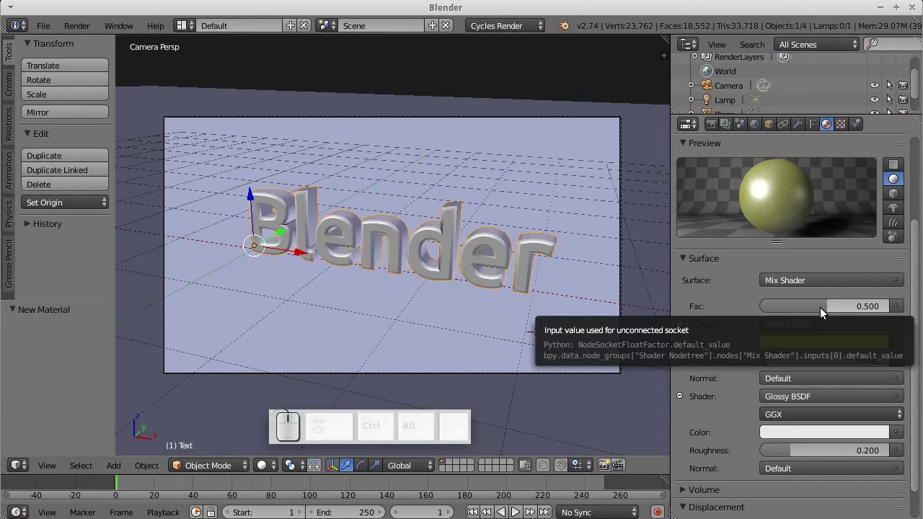
Step: Test-render the scene to check the yellow glossy text material, and stop the render early
key(F12)
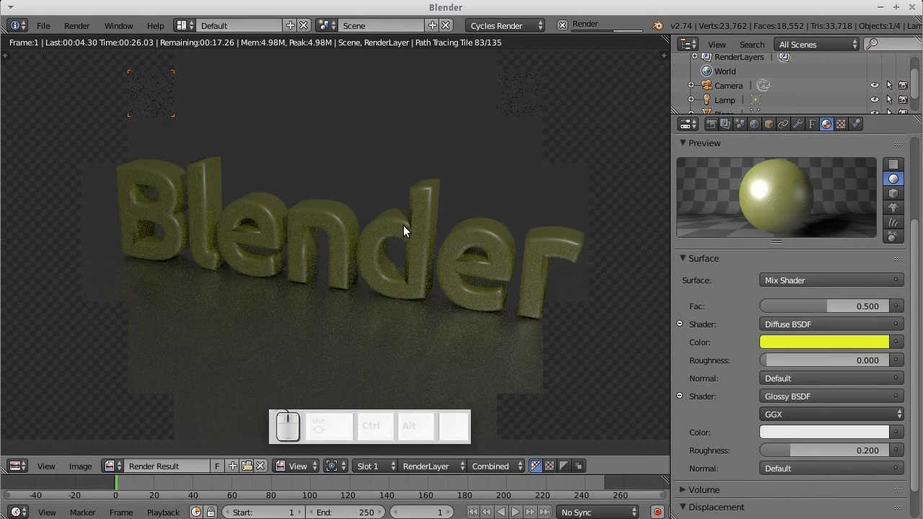
key(Escape)
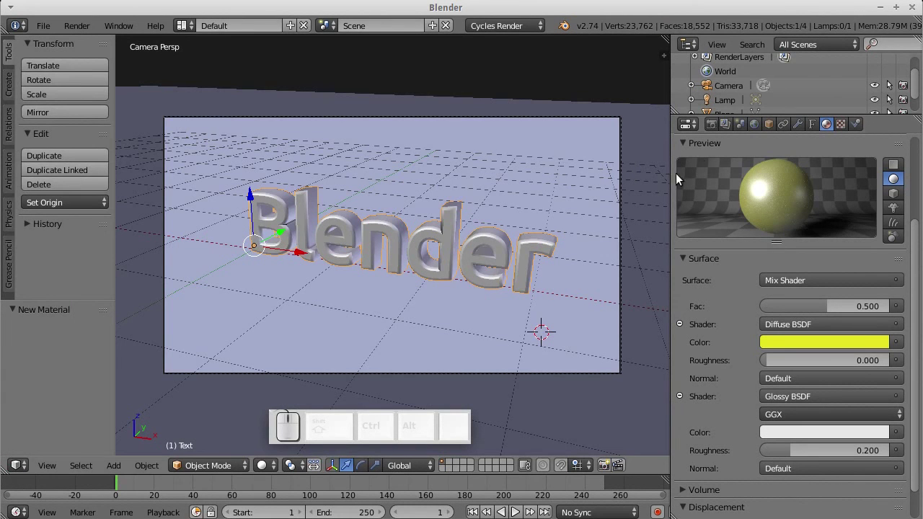
Step: Set the render resolution to 1280 by 720 pixels at 100% scale
click(712, 124)
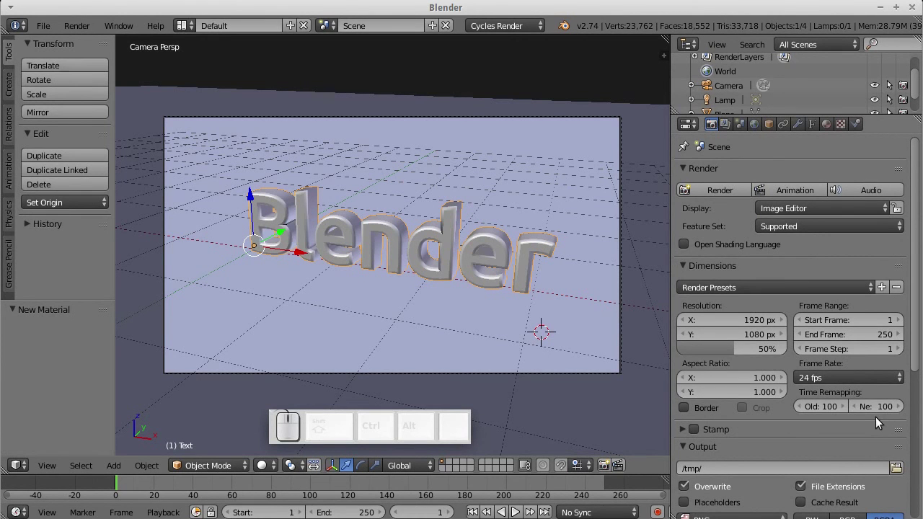
scroll(875, 417, down, 3)
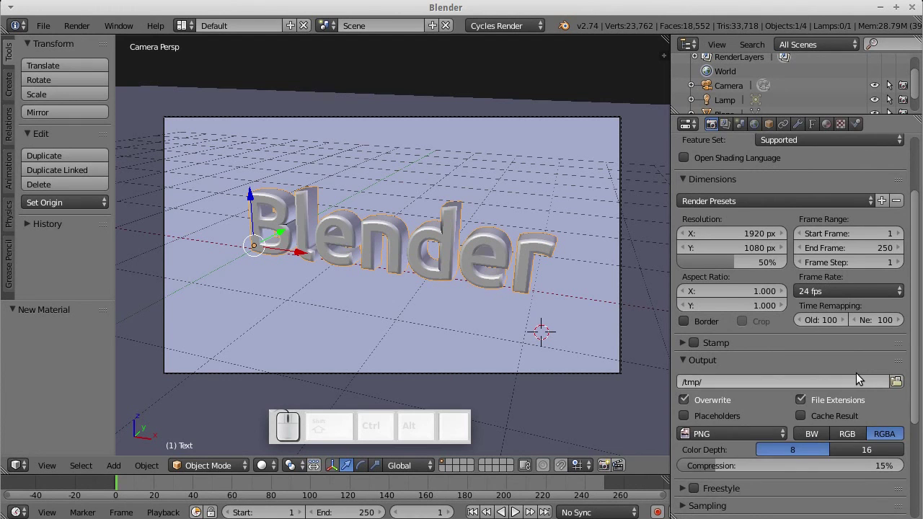
scroll(851, 349, down, 4)
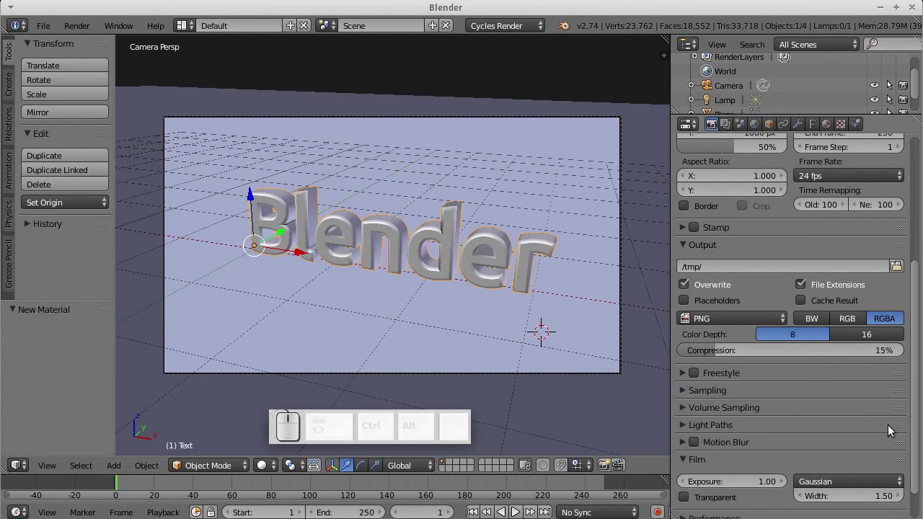
scroll(875, 402, down, 2)
scroll(874, 393, up, 8)
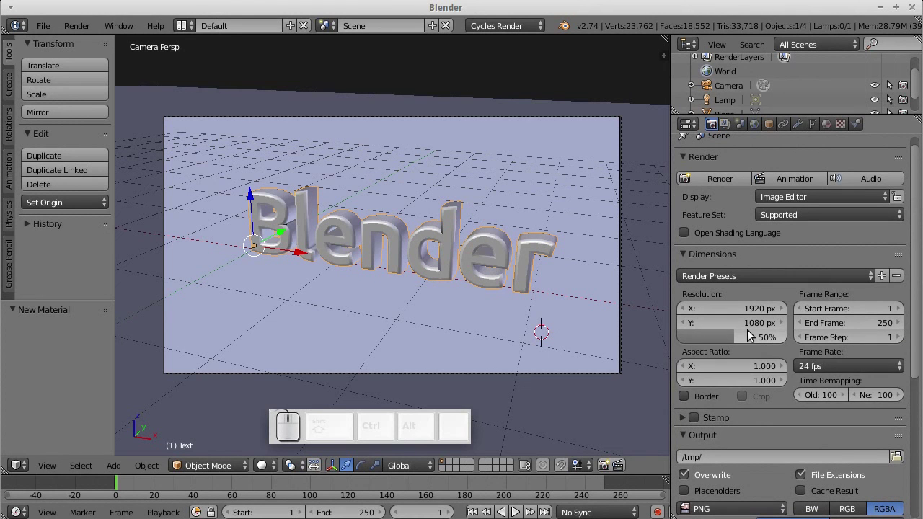
click(764, 309)
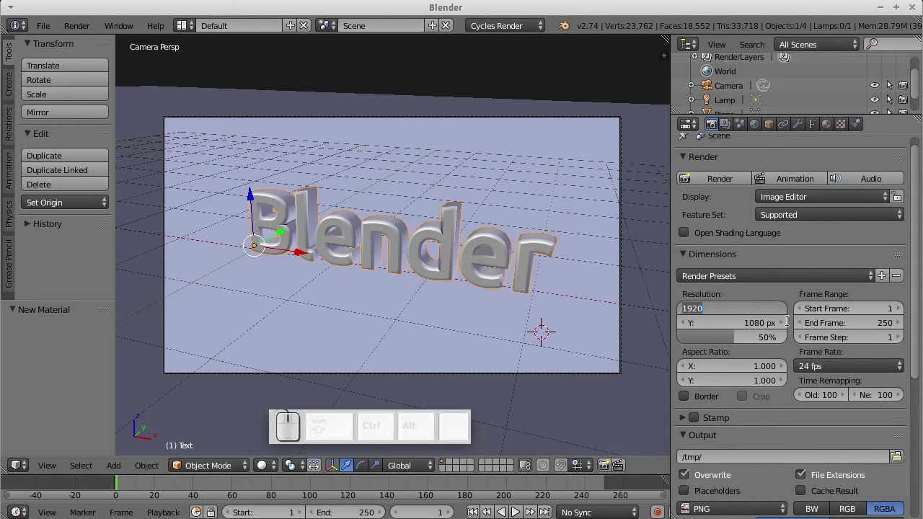
text(1280)
key(Return)
click(750, 322)
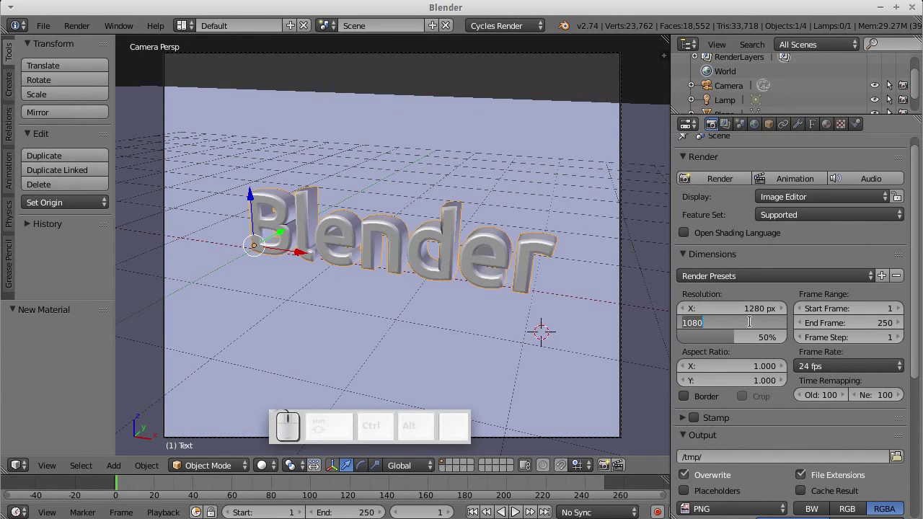
text(720)
key(Return)
Step: Show the sampling settings and test-render the scene at the full 1280 by 720 resolution
scroll(758, 289, down, 7)
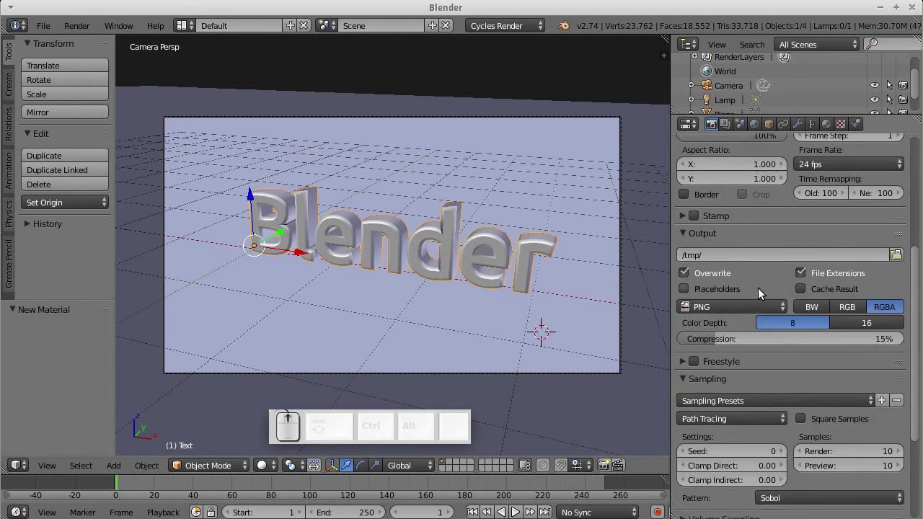
scroll(757, 289, up, 3)
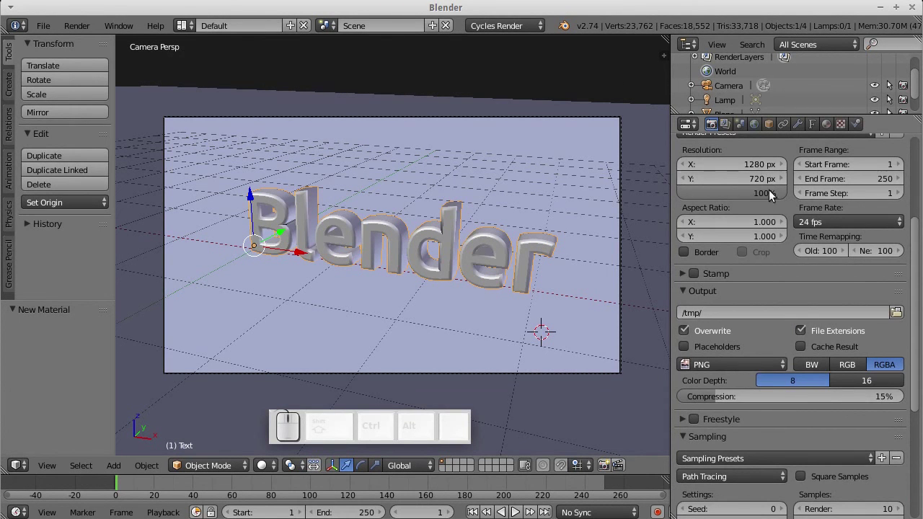
scroll(816, 333, down, 4)
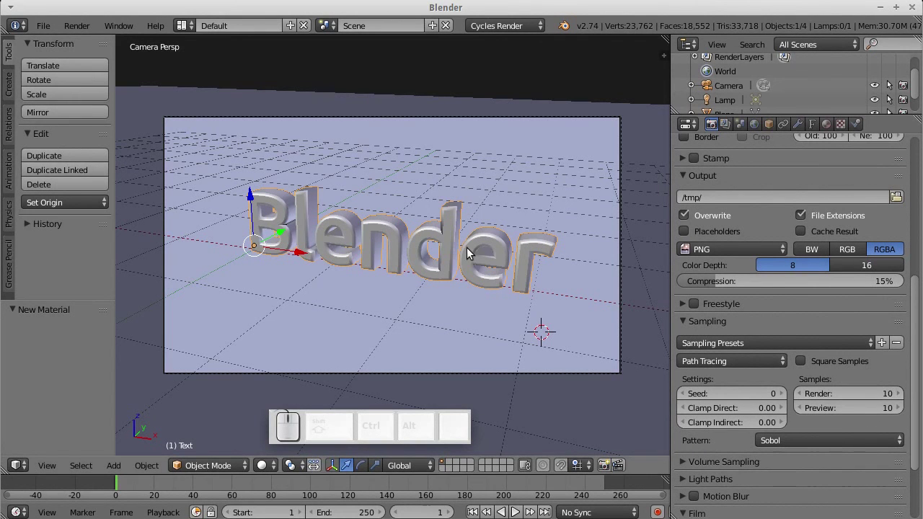
key(F12)
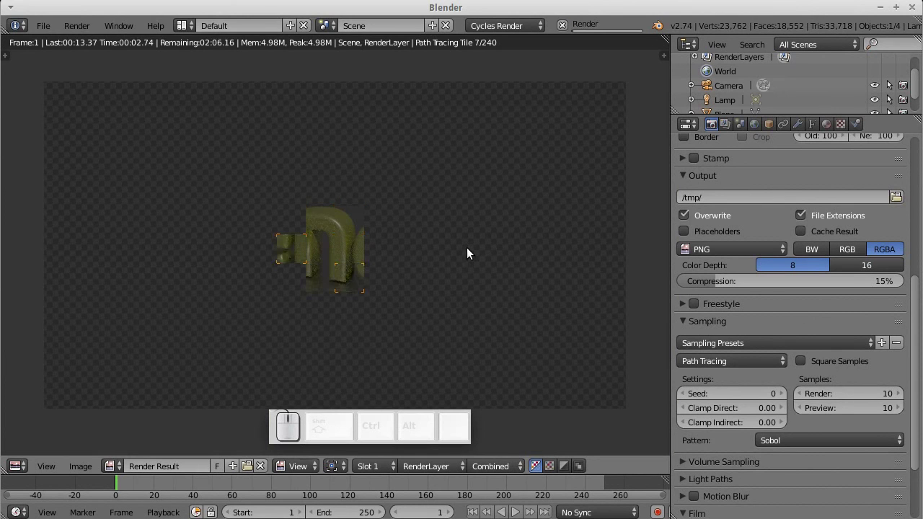
key(Escape)
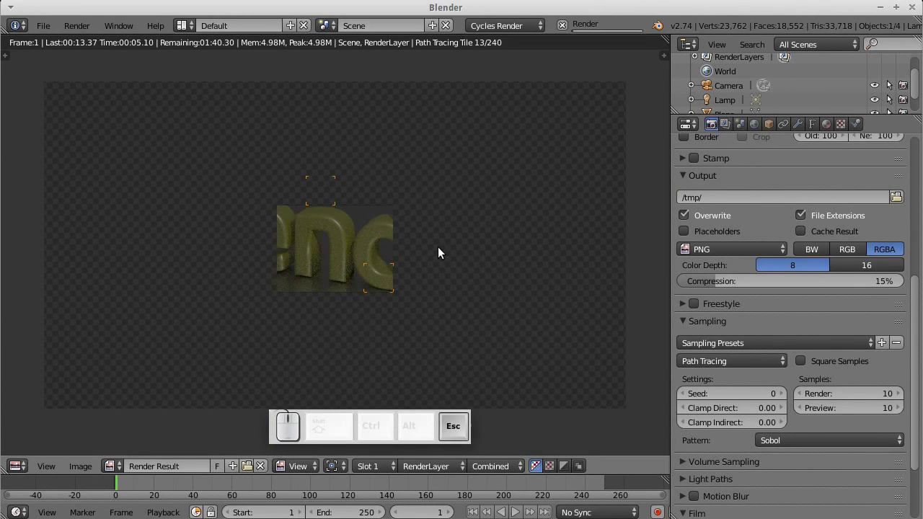
Step: Add a Hemi lamp to the scene and raise it about 2.52 units along Z, beside the text
scroll(448, 230, down, 4)
middle_drag(448, 231, 466, 238)
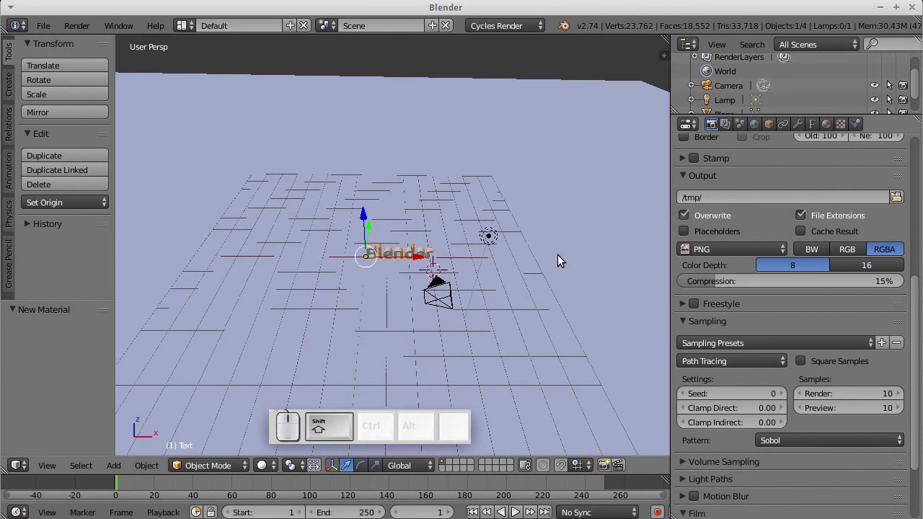
key(shift+a)
mouse_move(532, 260)
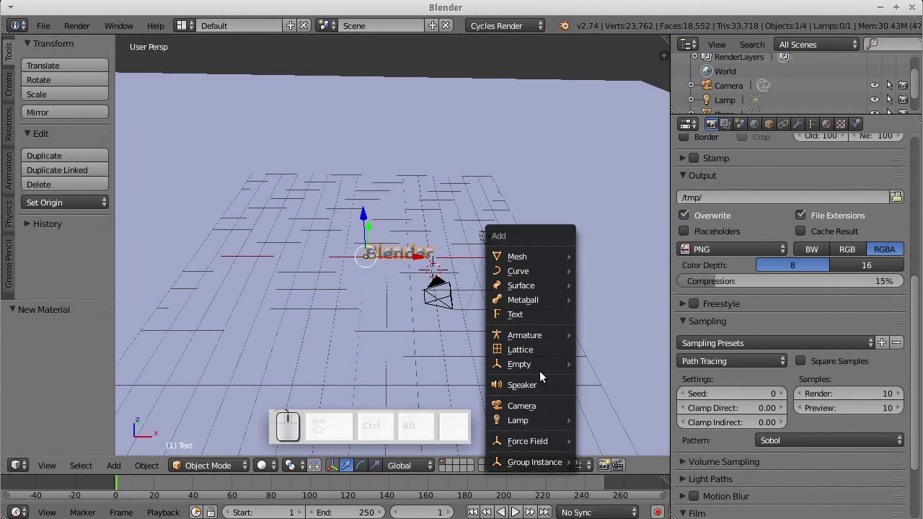
mouse_move(535, 423)
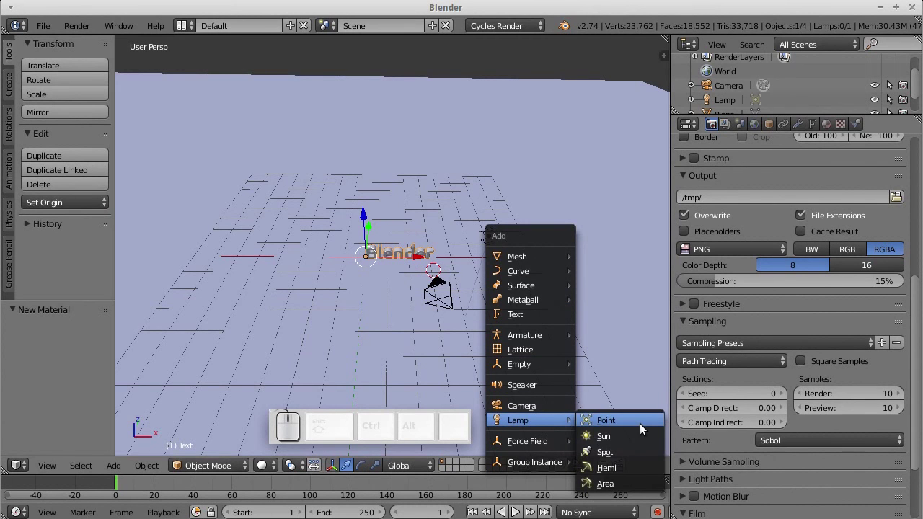
click(626, 468)
drag(473, 275, 274, 204)
Step: Move the Hemi lamp by about 2.37 units in X, -2.07 in Y and 0.27 in Z
middle_drag(336, 253, 453, 312)
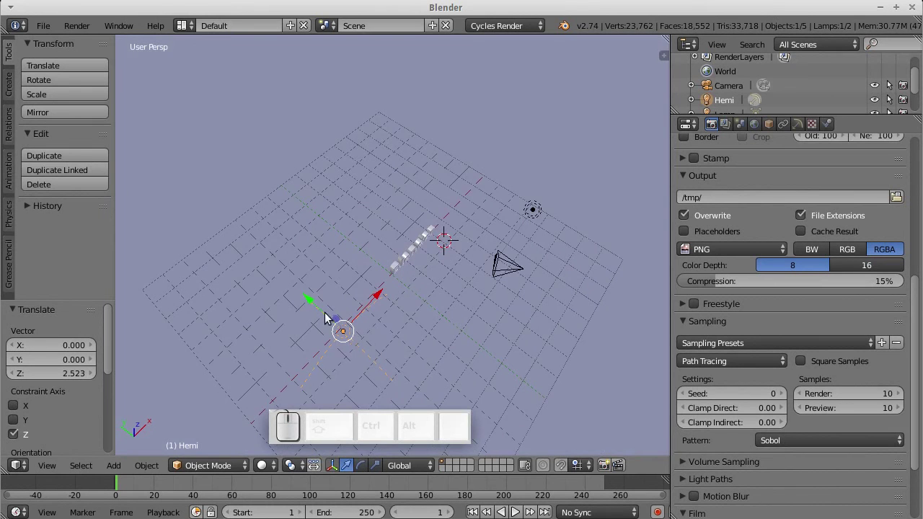
key(g)
click(466, 320)
Step: Rotate the Hemi lamp toward the text by about 78° in side view and 15° seen from above, and test-render the scene
middle_drag(463, 319, 509, 246)
key(r)
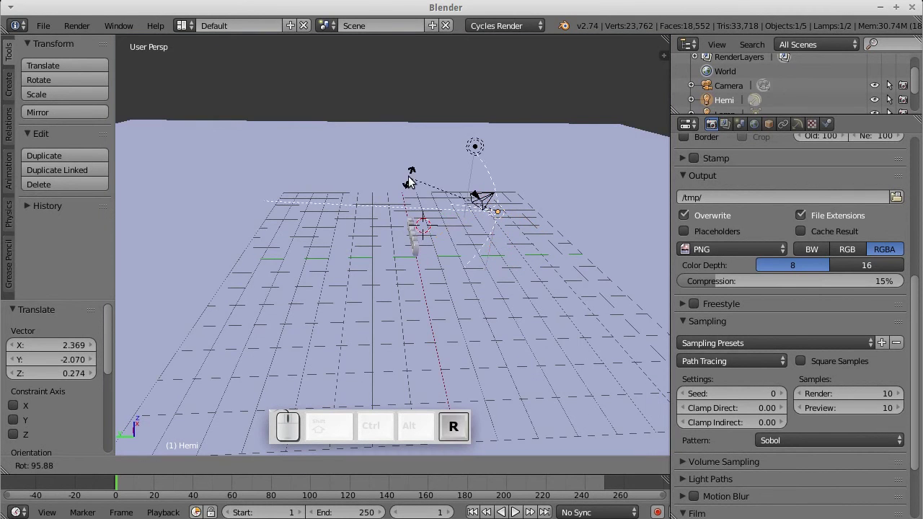
click(413, 204)
middle_drag(413, 205, 369, 245)
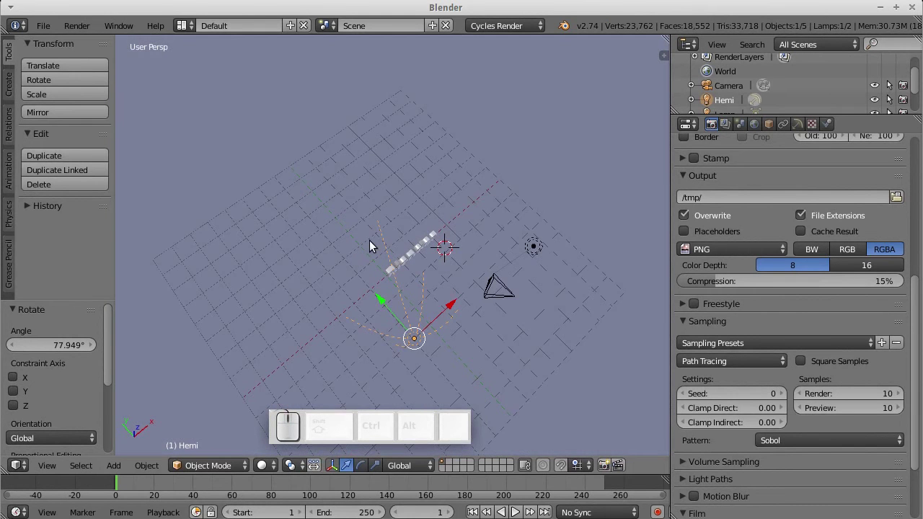
key(r)
click(431, 241)
key(F12)
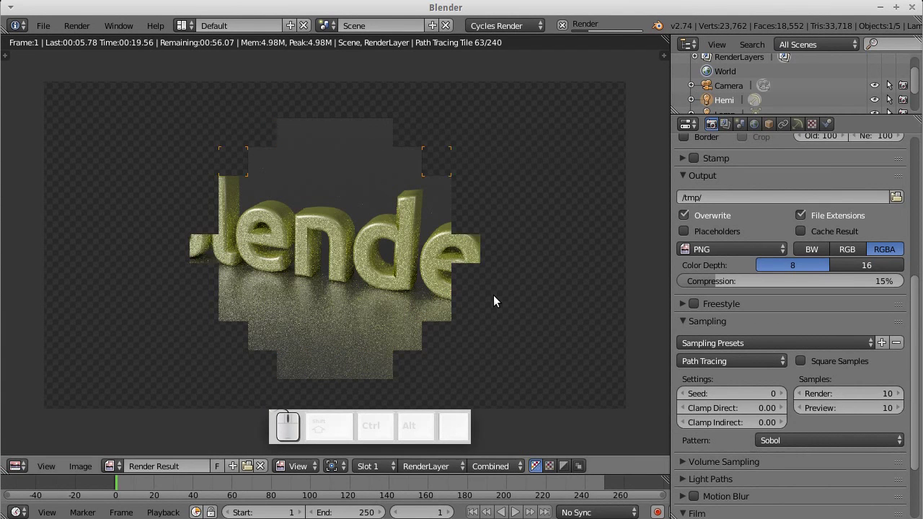
key(Escape)
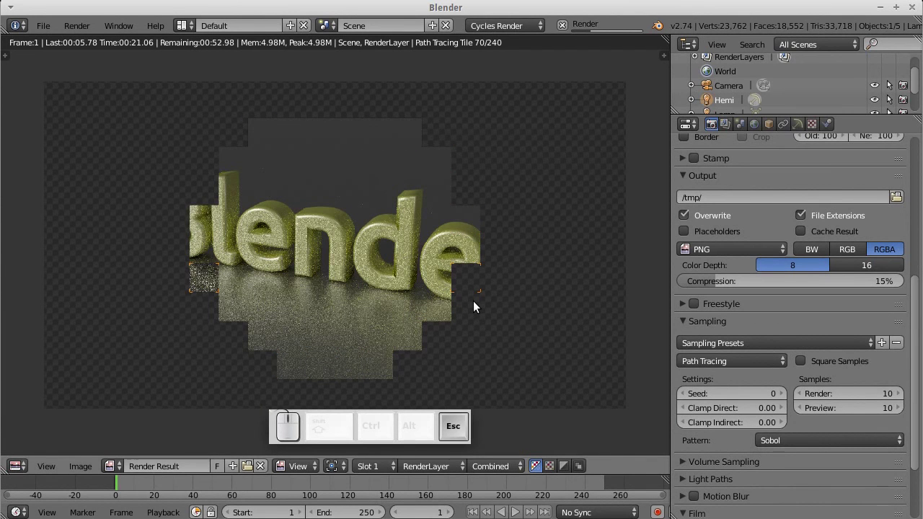
Step: Set the render samples to 1000, render the final image and inspect the lettering up close
click(848, 393)
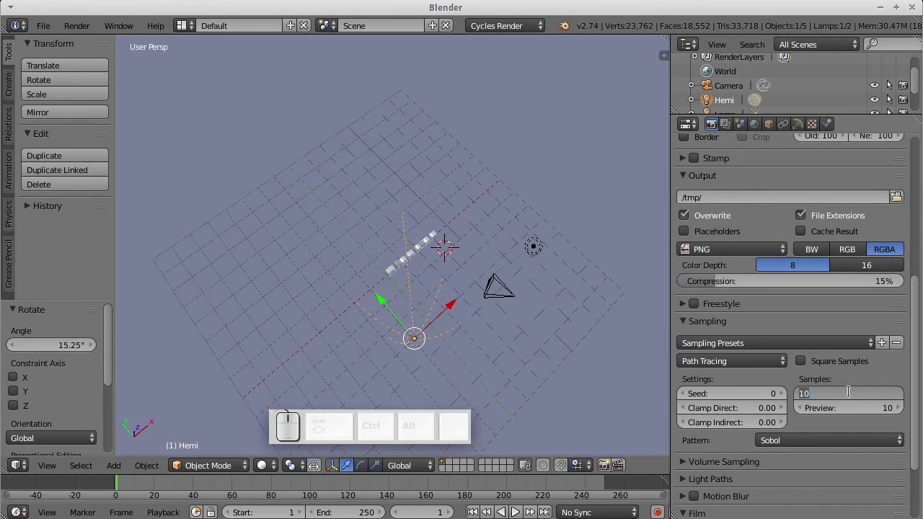
text(1000)
key(Return)
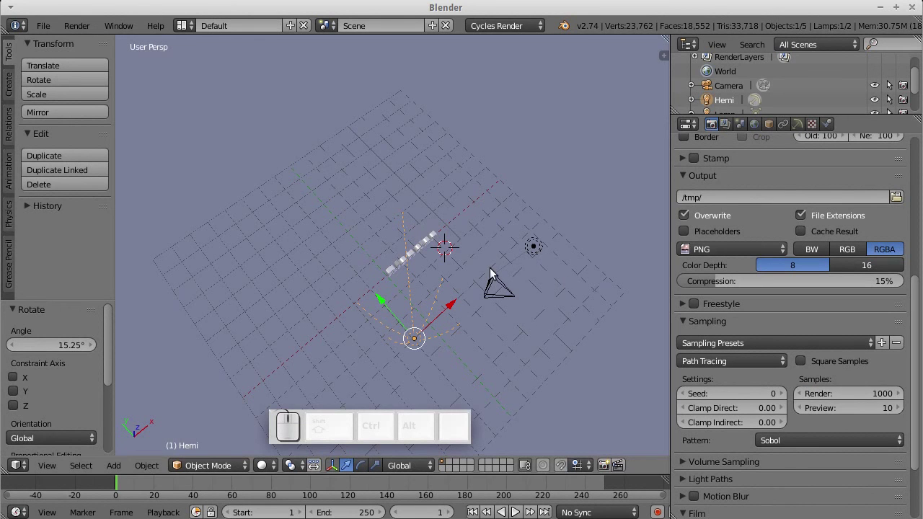
key(F12)
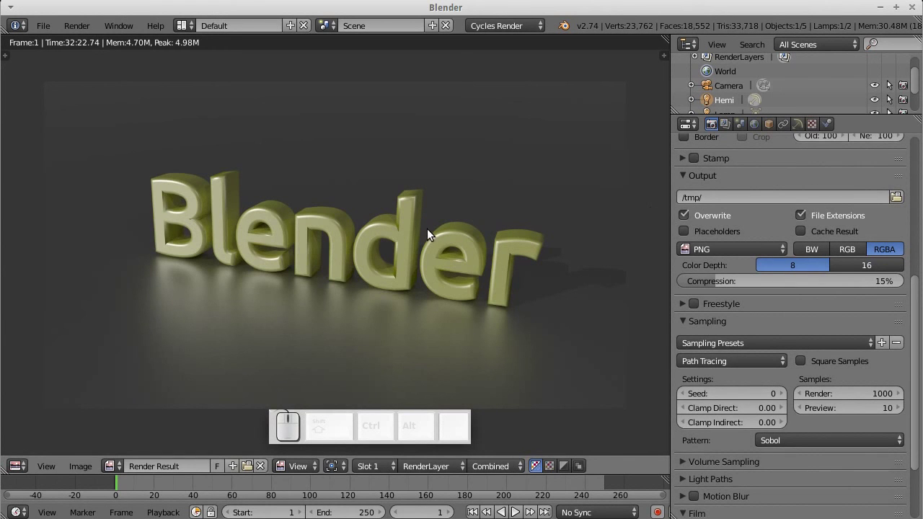
scroll(426, 229, up, 2)
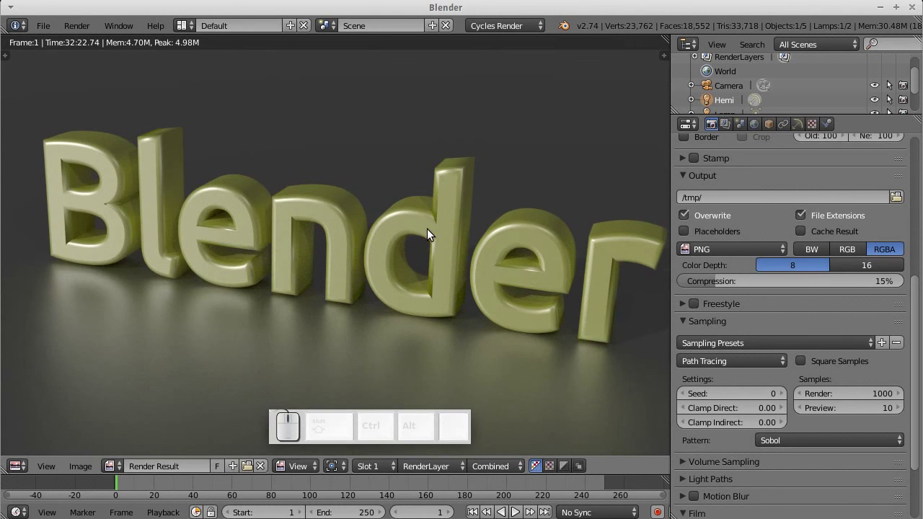
drag(240, 234, 416, 244)
scroll(416, 245, down, 1)
scroll(416, 244, down, 1)
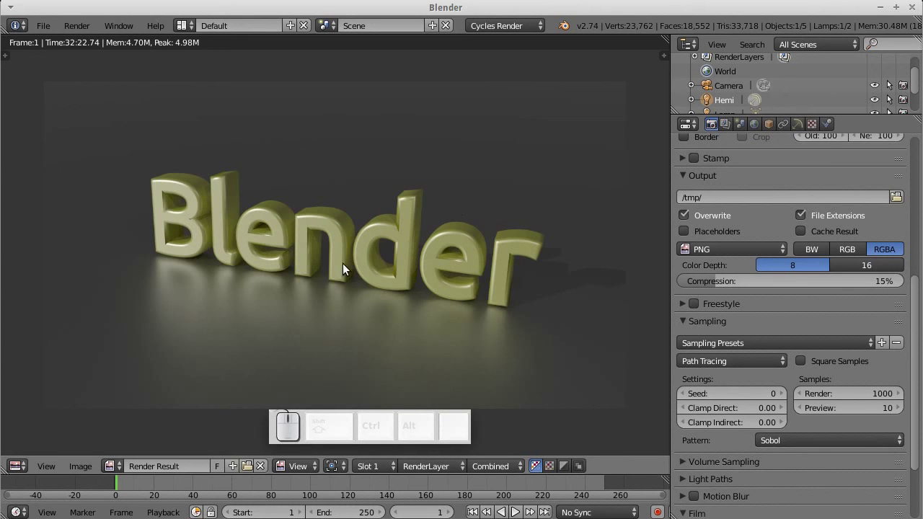
Step: Save the rendered image as blender.png in the Templates folder
click(80, 461)
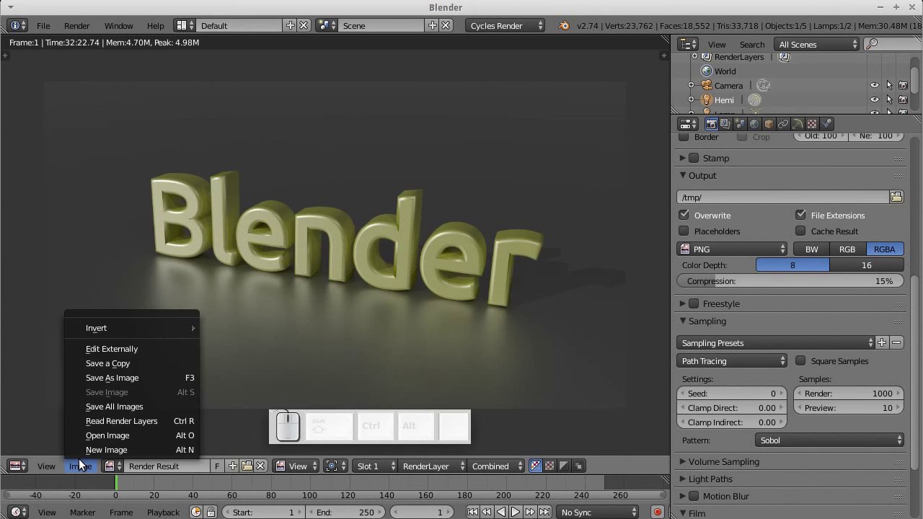
click(95, 379)
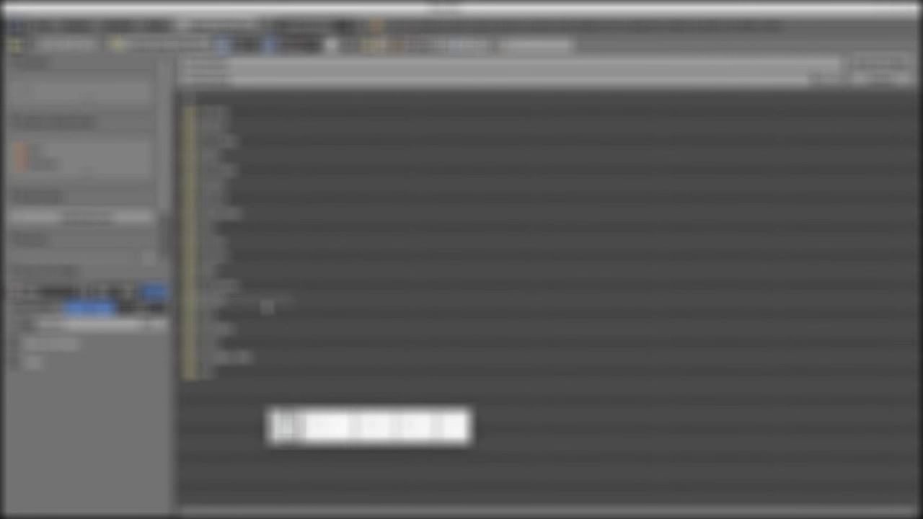
click(198, 79)
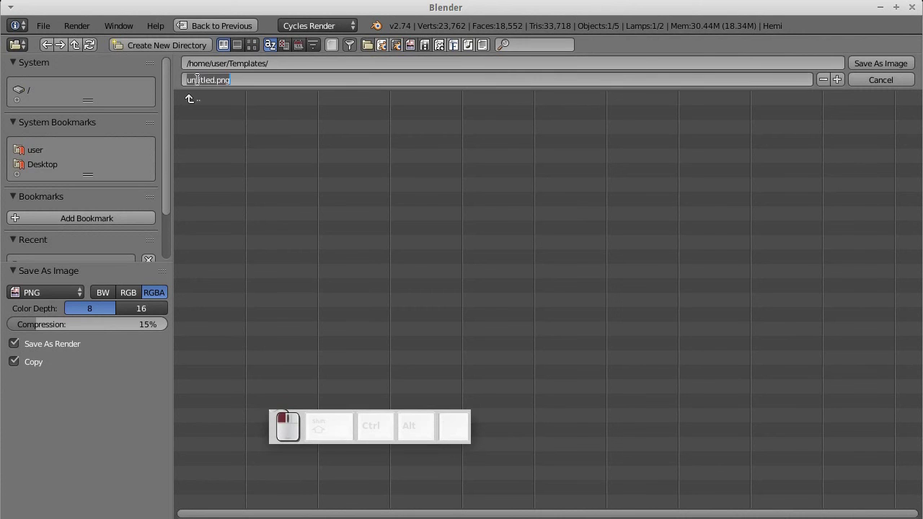
drag(213, 79, 123, 84)
text(blender)
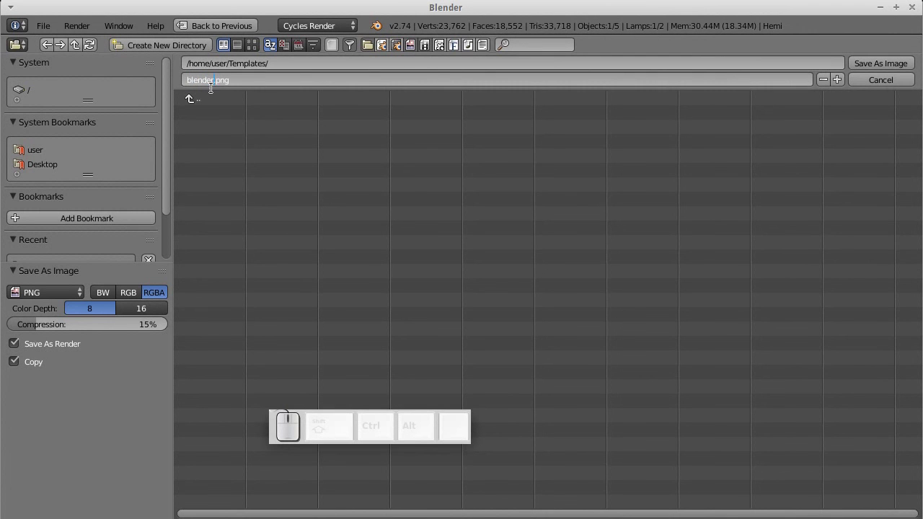
click(881, 63)
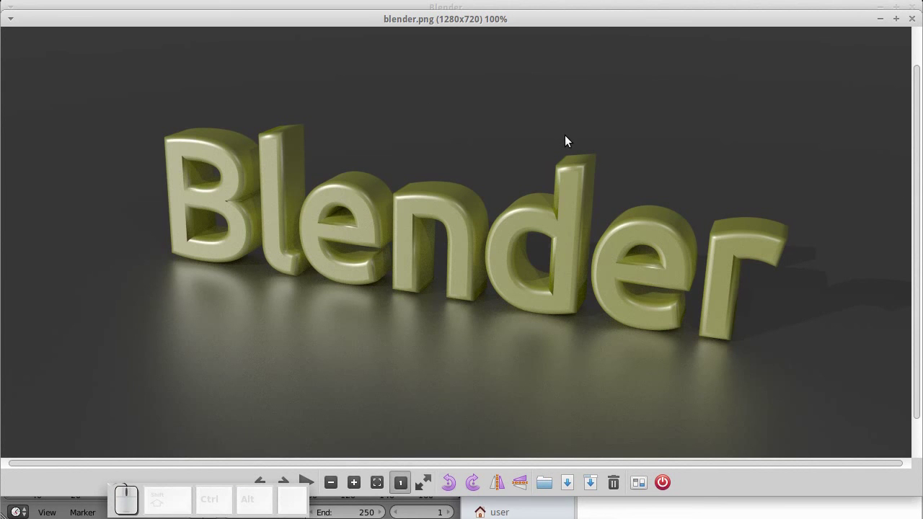
Step: Close the rendered image preview and save the project as blender.blend in the Templates folder
key(Escape)
key(Escape)
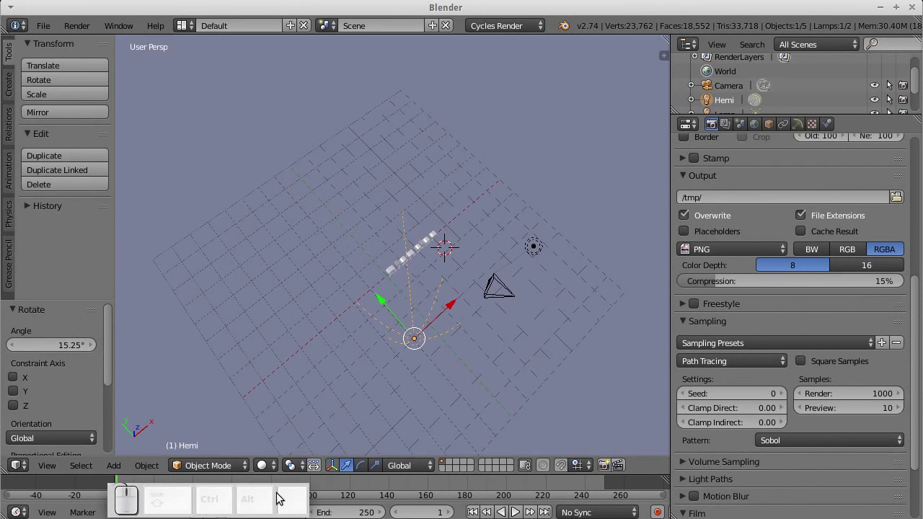
middle_drag(354, 280, 397, 249)
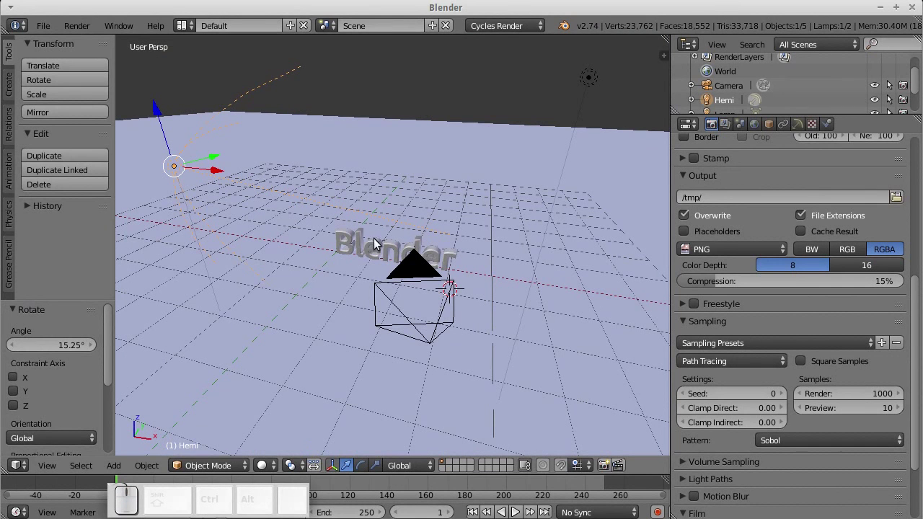
click(43, 26)
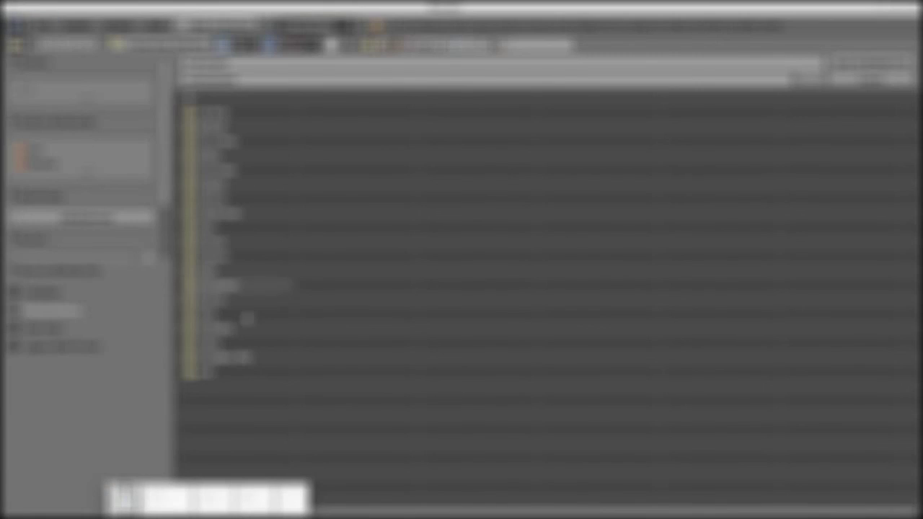
click(73, 258)
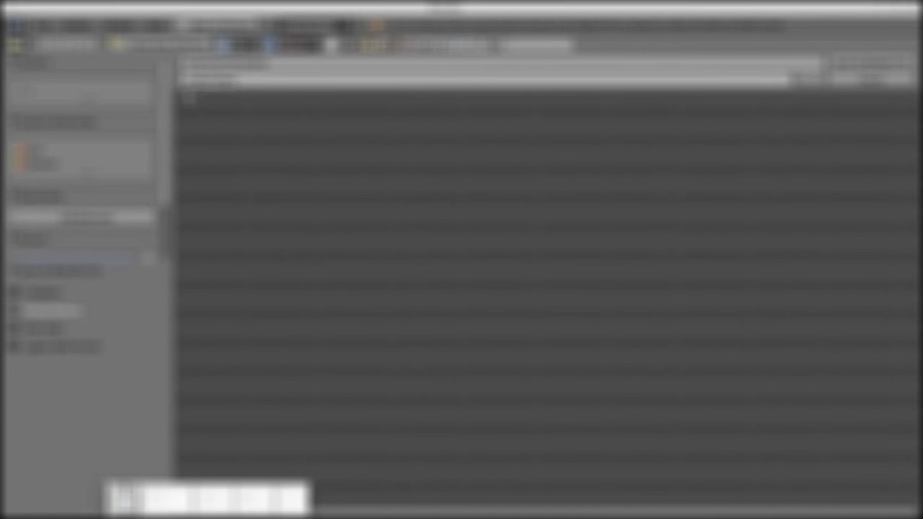
click(209, 80)
drag(212, 81, 118, 81)
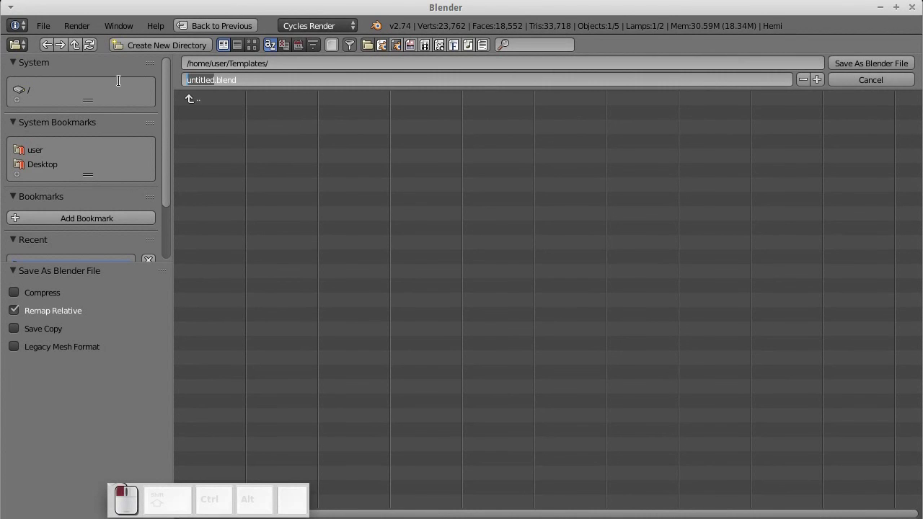
text(blender)
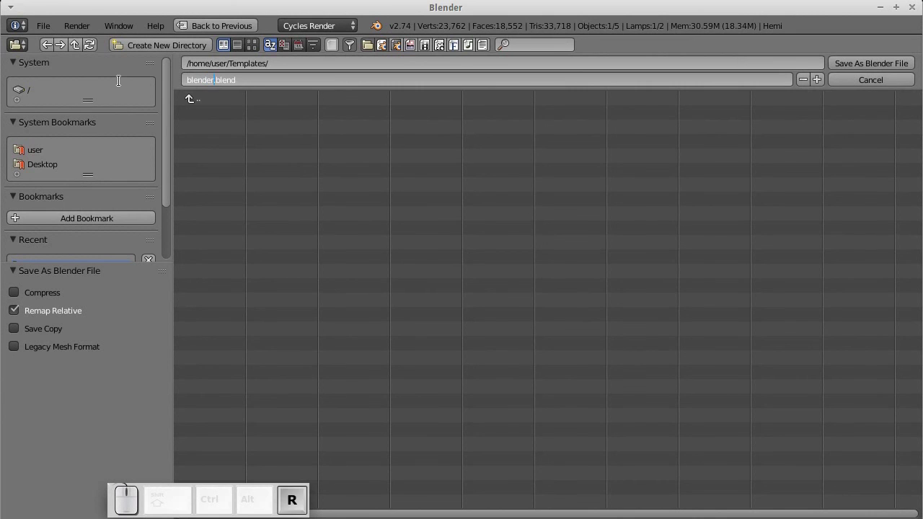
click(237, 80)
click(856, 69)
click(854, 66)
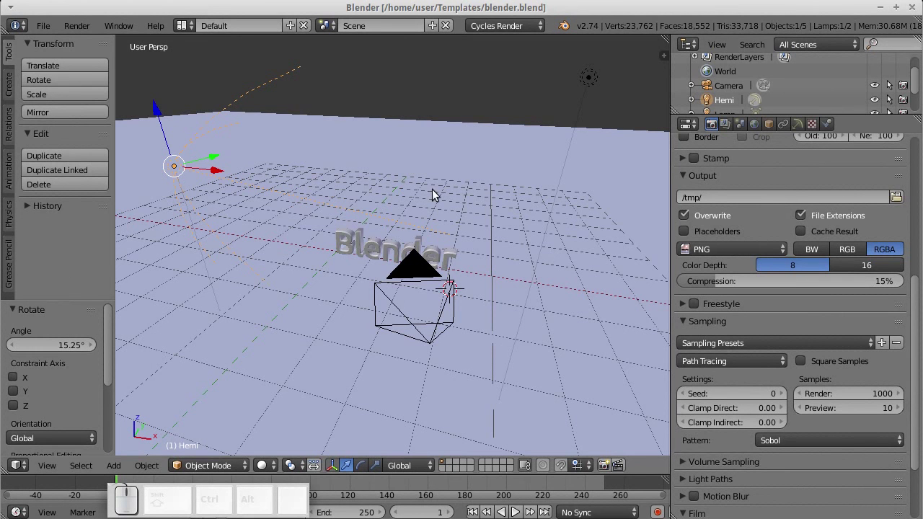
middle_drag(360, 195, 422, 191)
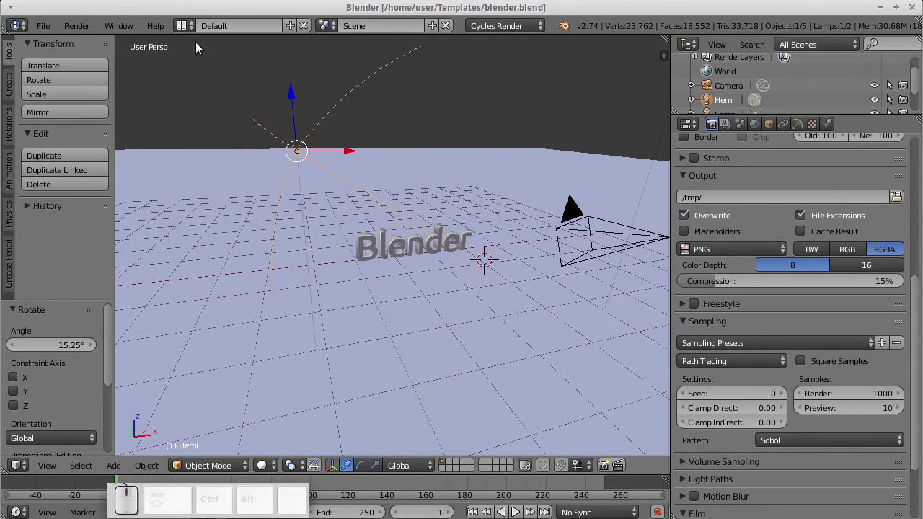
middle_drag(328, 119, 186, 105)
middle_drag(338, 150, 375, 179)
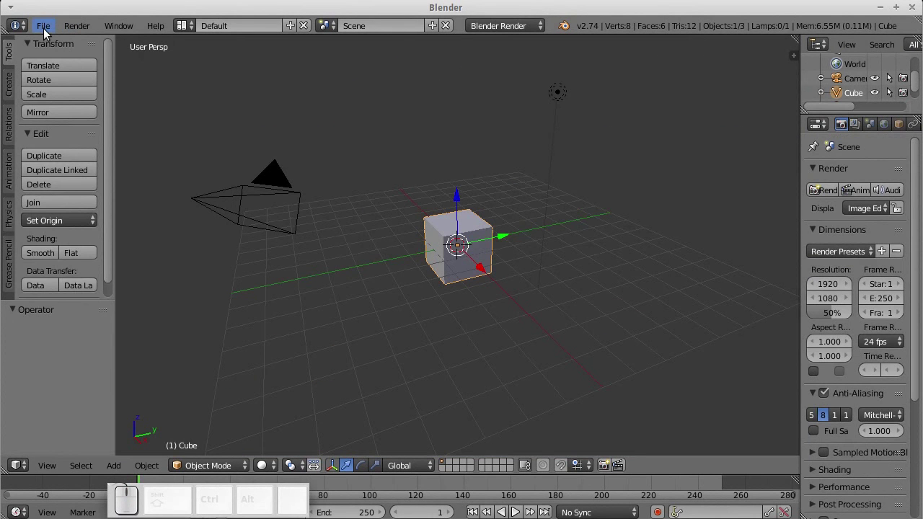
Step: Open blender.blend from the Templates folder and look at the reloaded text up close
click(43, 26)
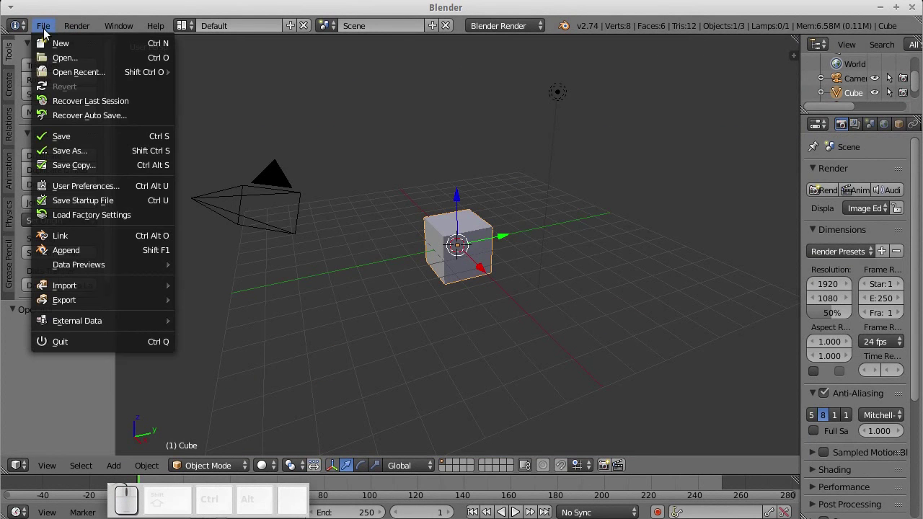
click(52, 55)
click(219, 114)
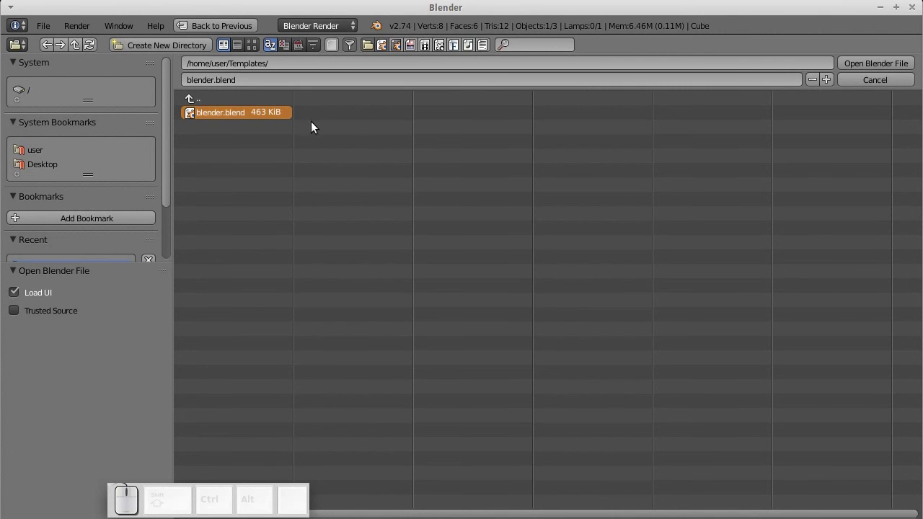
click(869, 68)
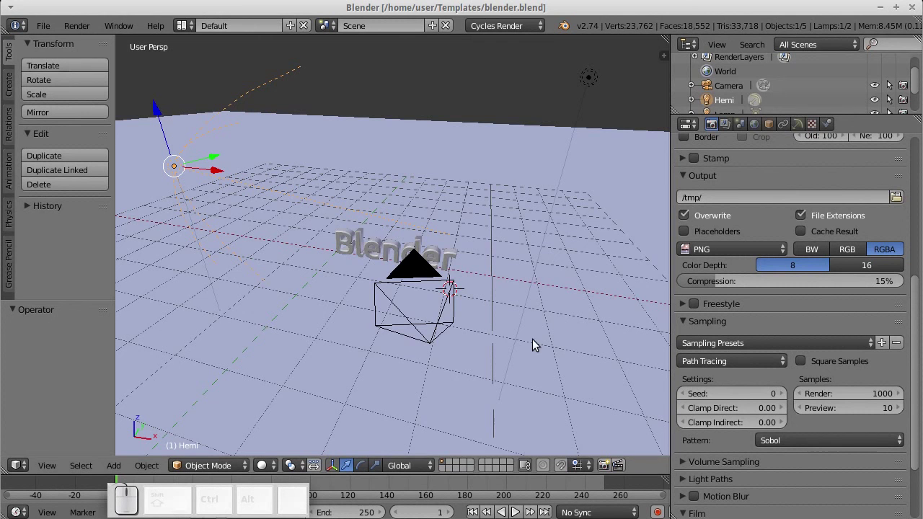
mouse_move(440, 275)
middle_down()
mouse_move(371, 241)
mouse_move(449, 257)
mouse_move(445, 264)
middle_up()
scroll(447, 258, up, 3)
middle_drag(390, 247, 350, 241)
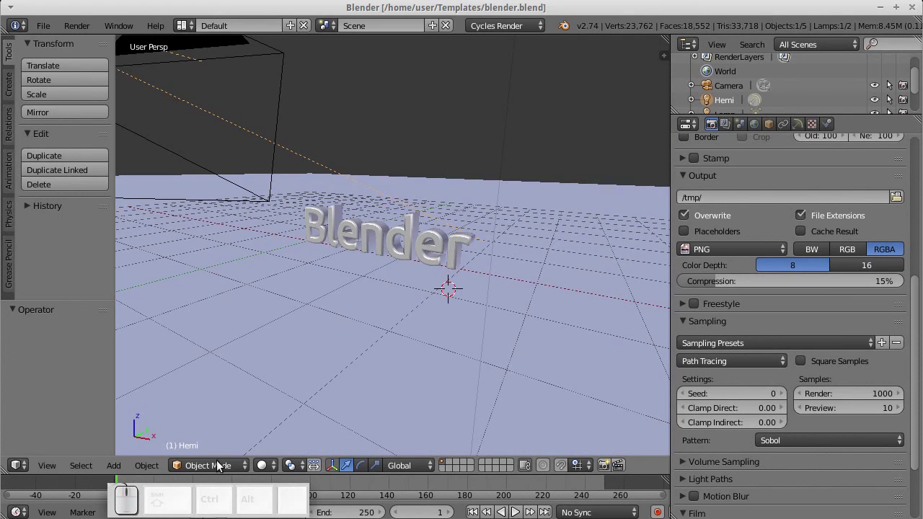